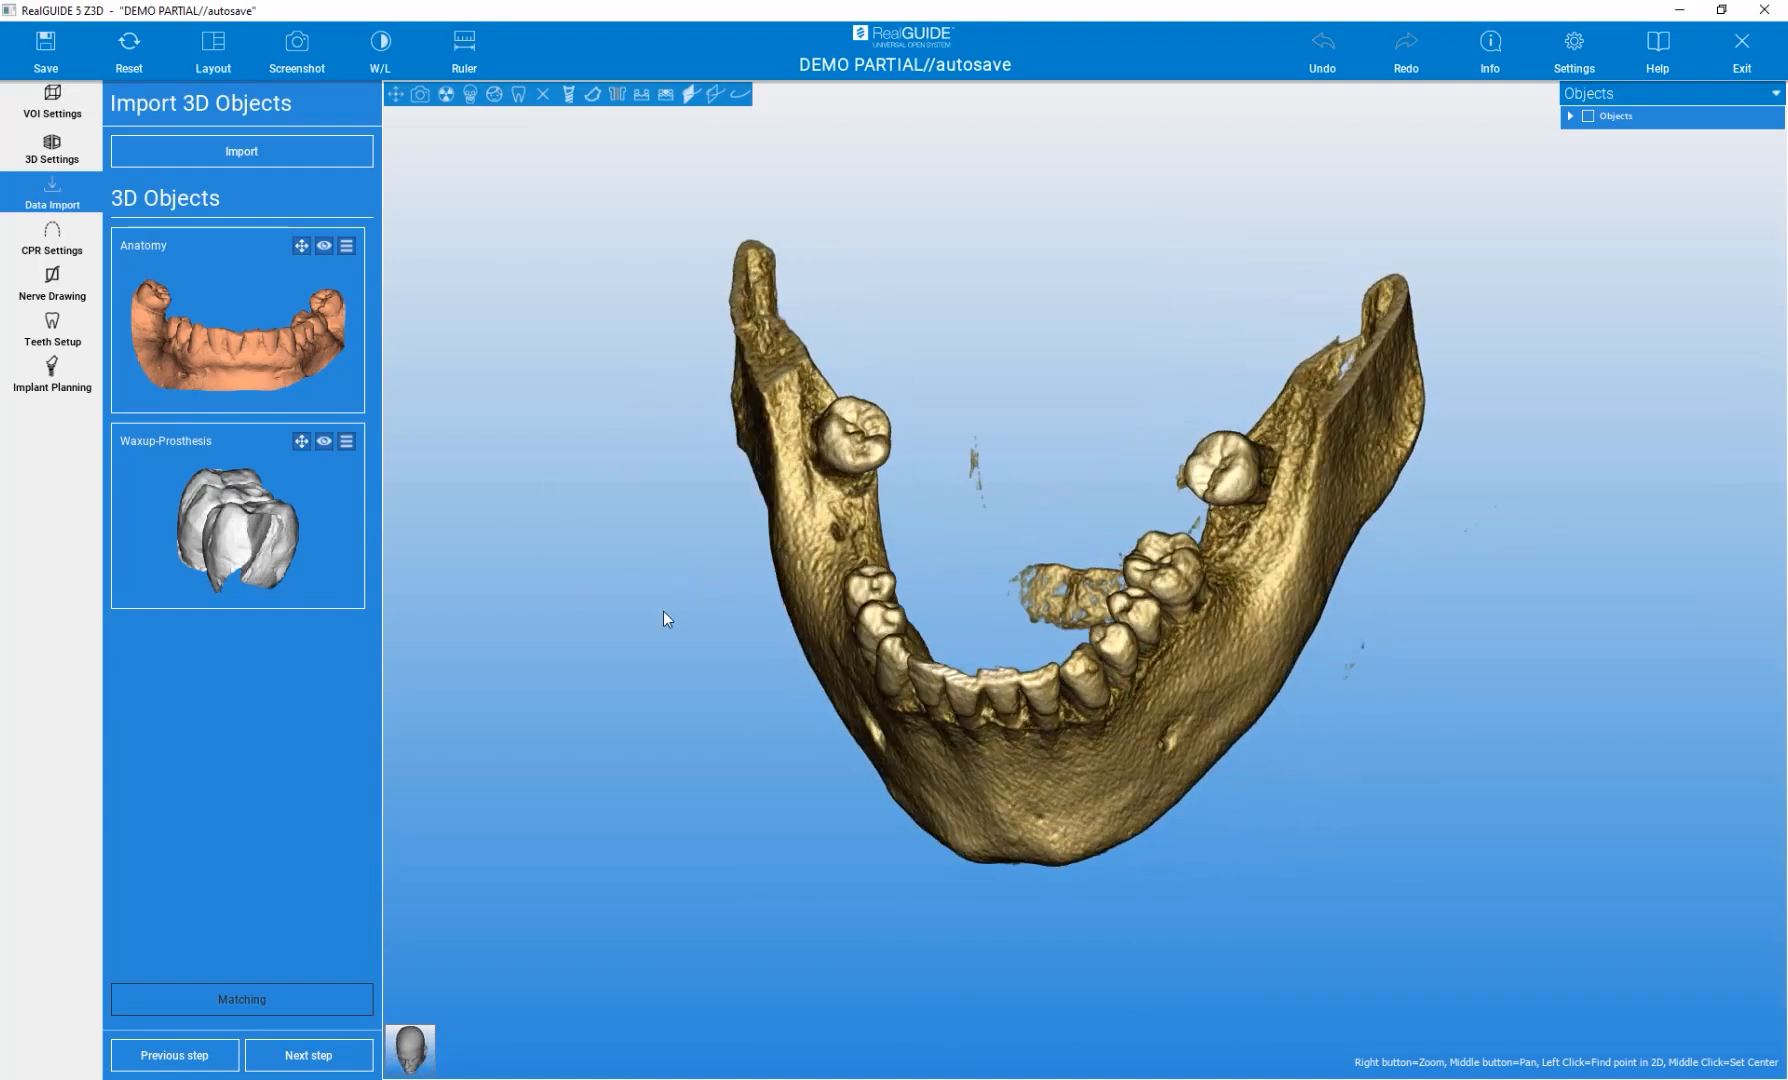
# Make the Anatomy scan and the Waxup-Prosthesis visible beside the mandible in the 3D view
pyautogui.moveTo(645, 612); pyautogui.dragTo(972, 629)
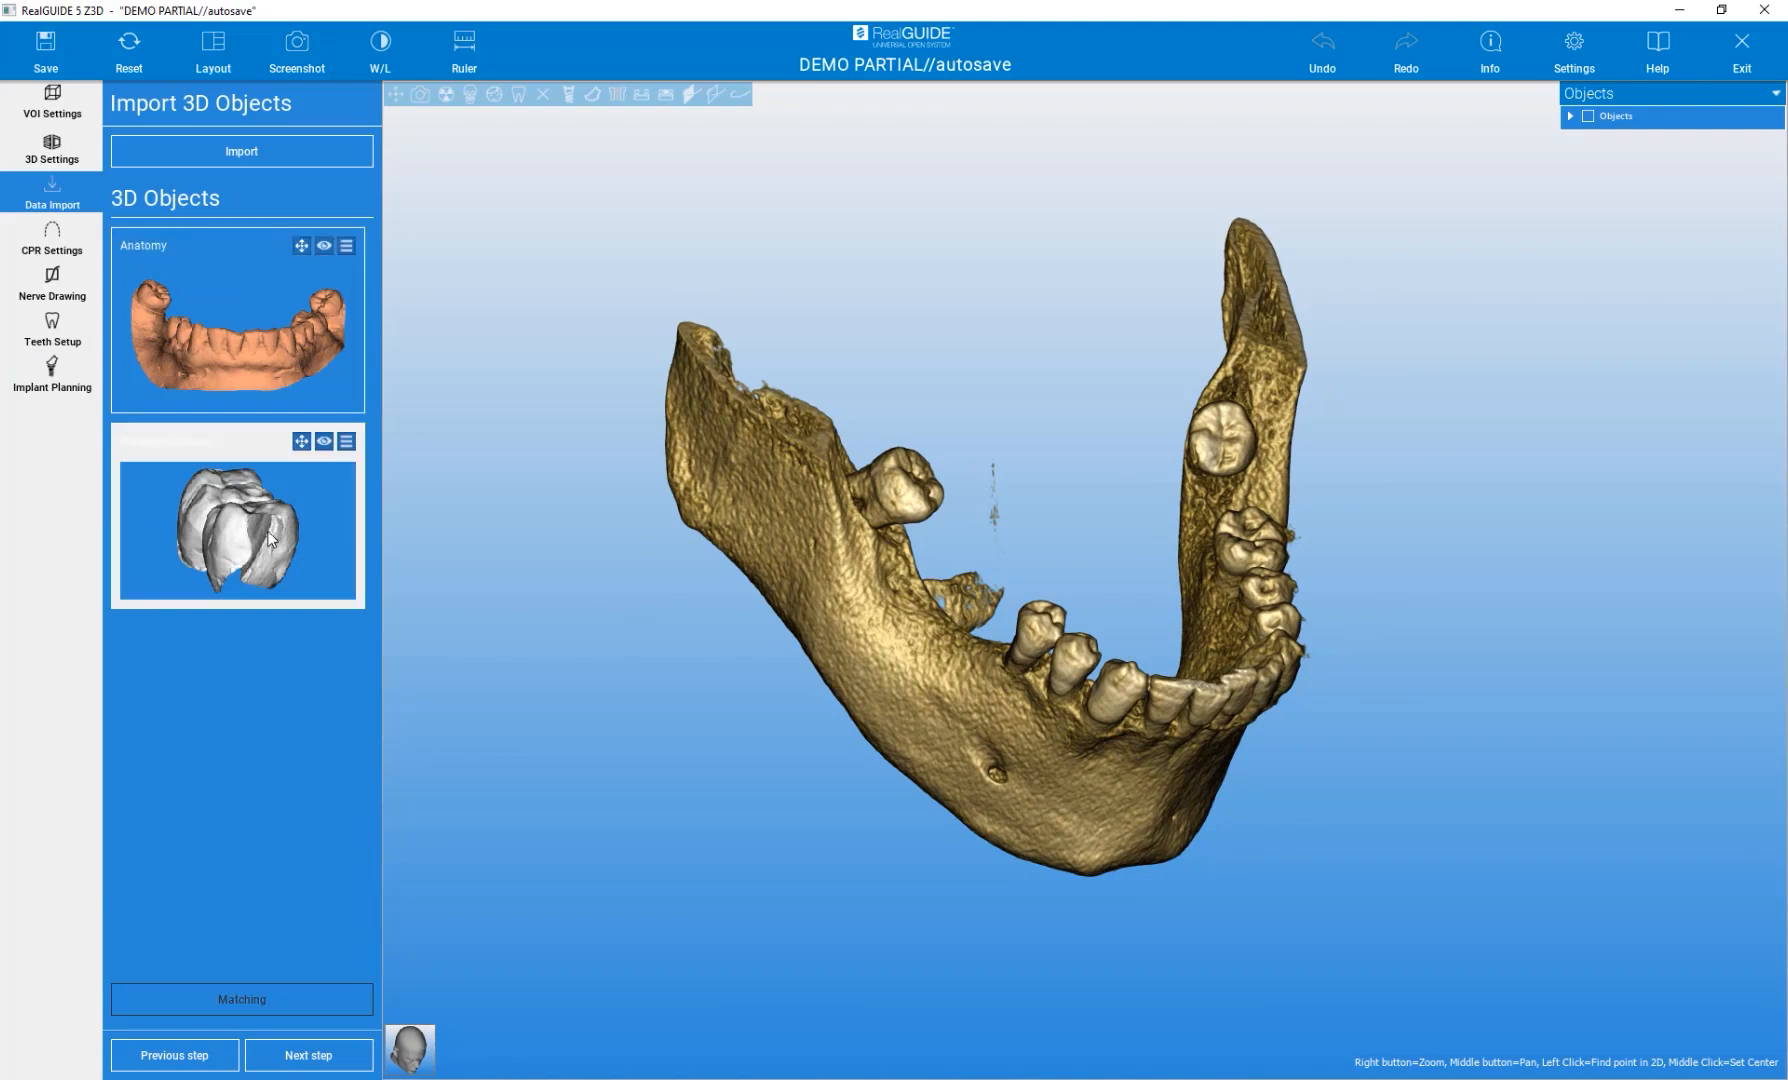
pyautogui.moveTo(668, 694); pyautogui.dragTo(430, 520)
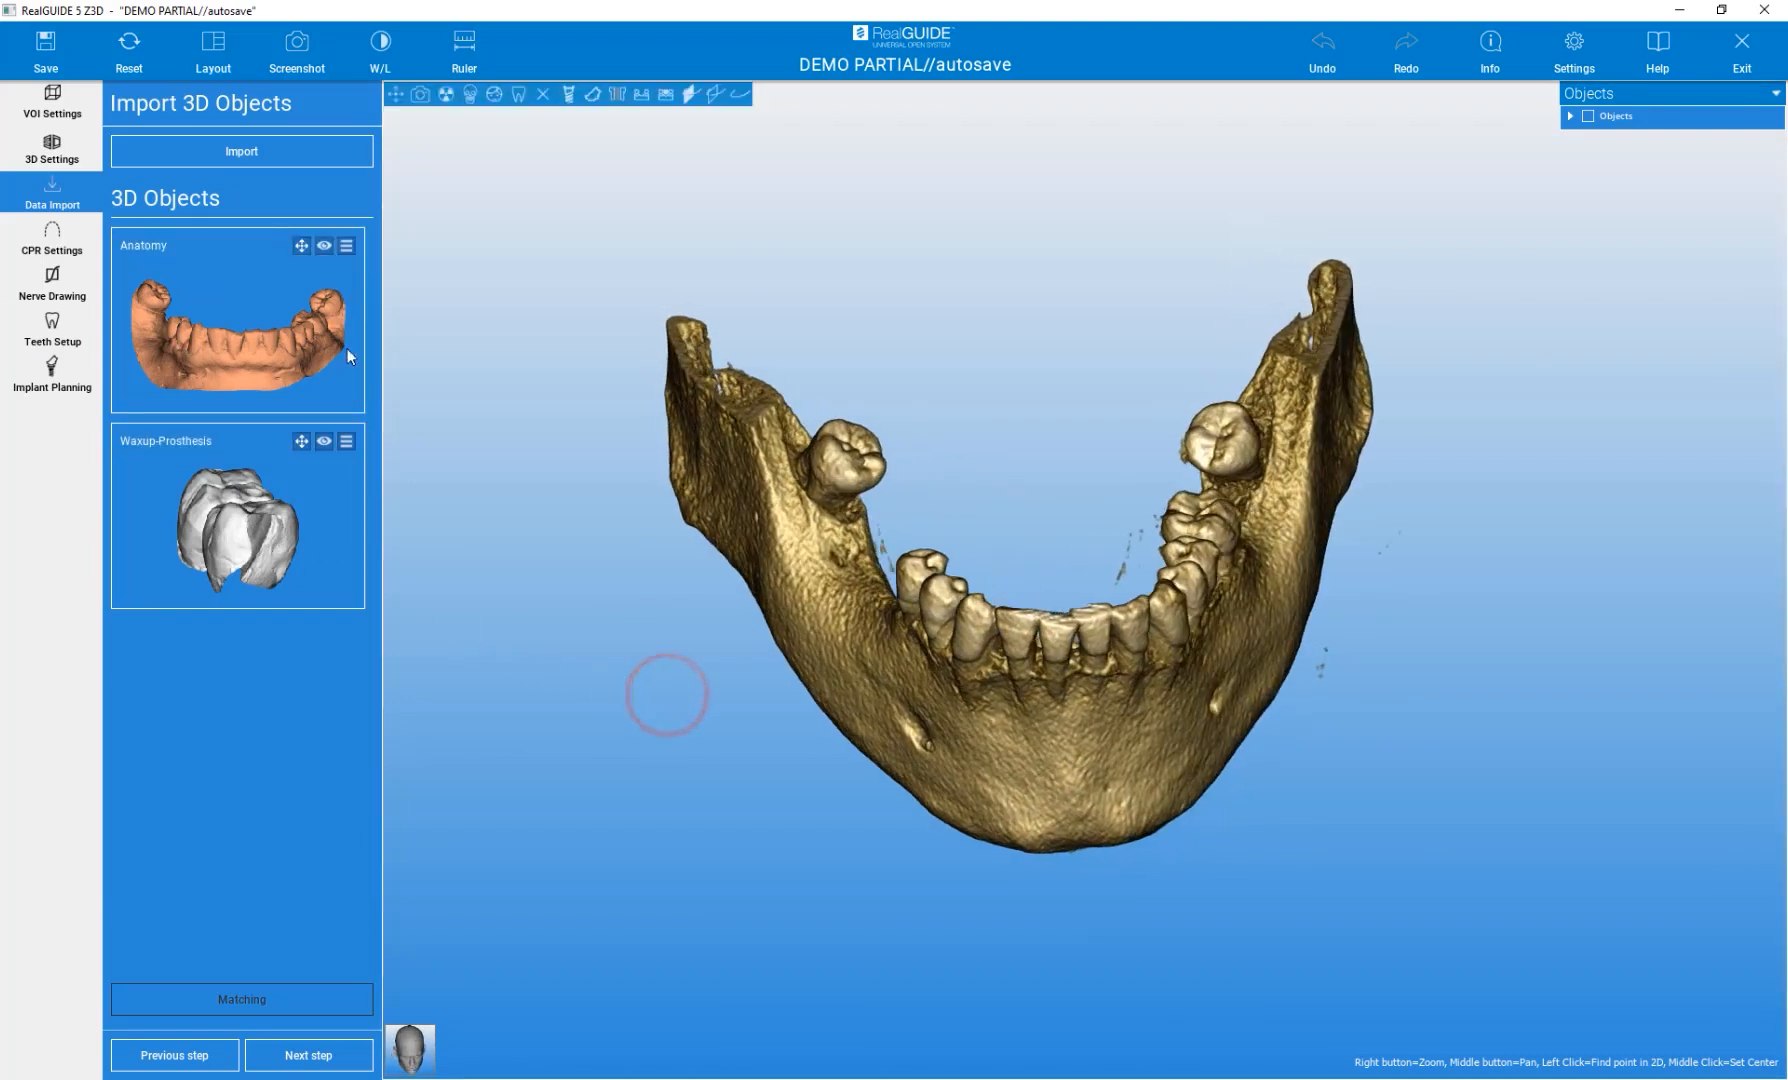
pyautogui.click(325, 247)
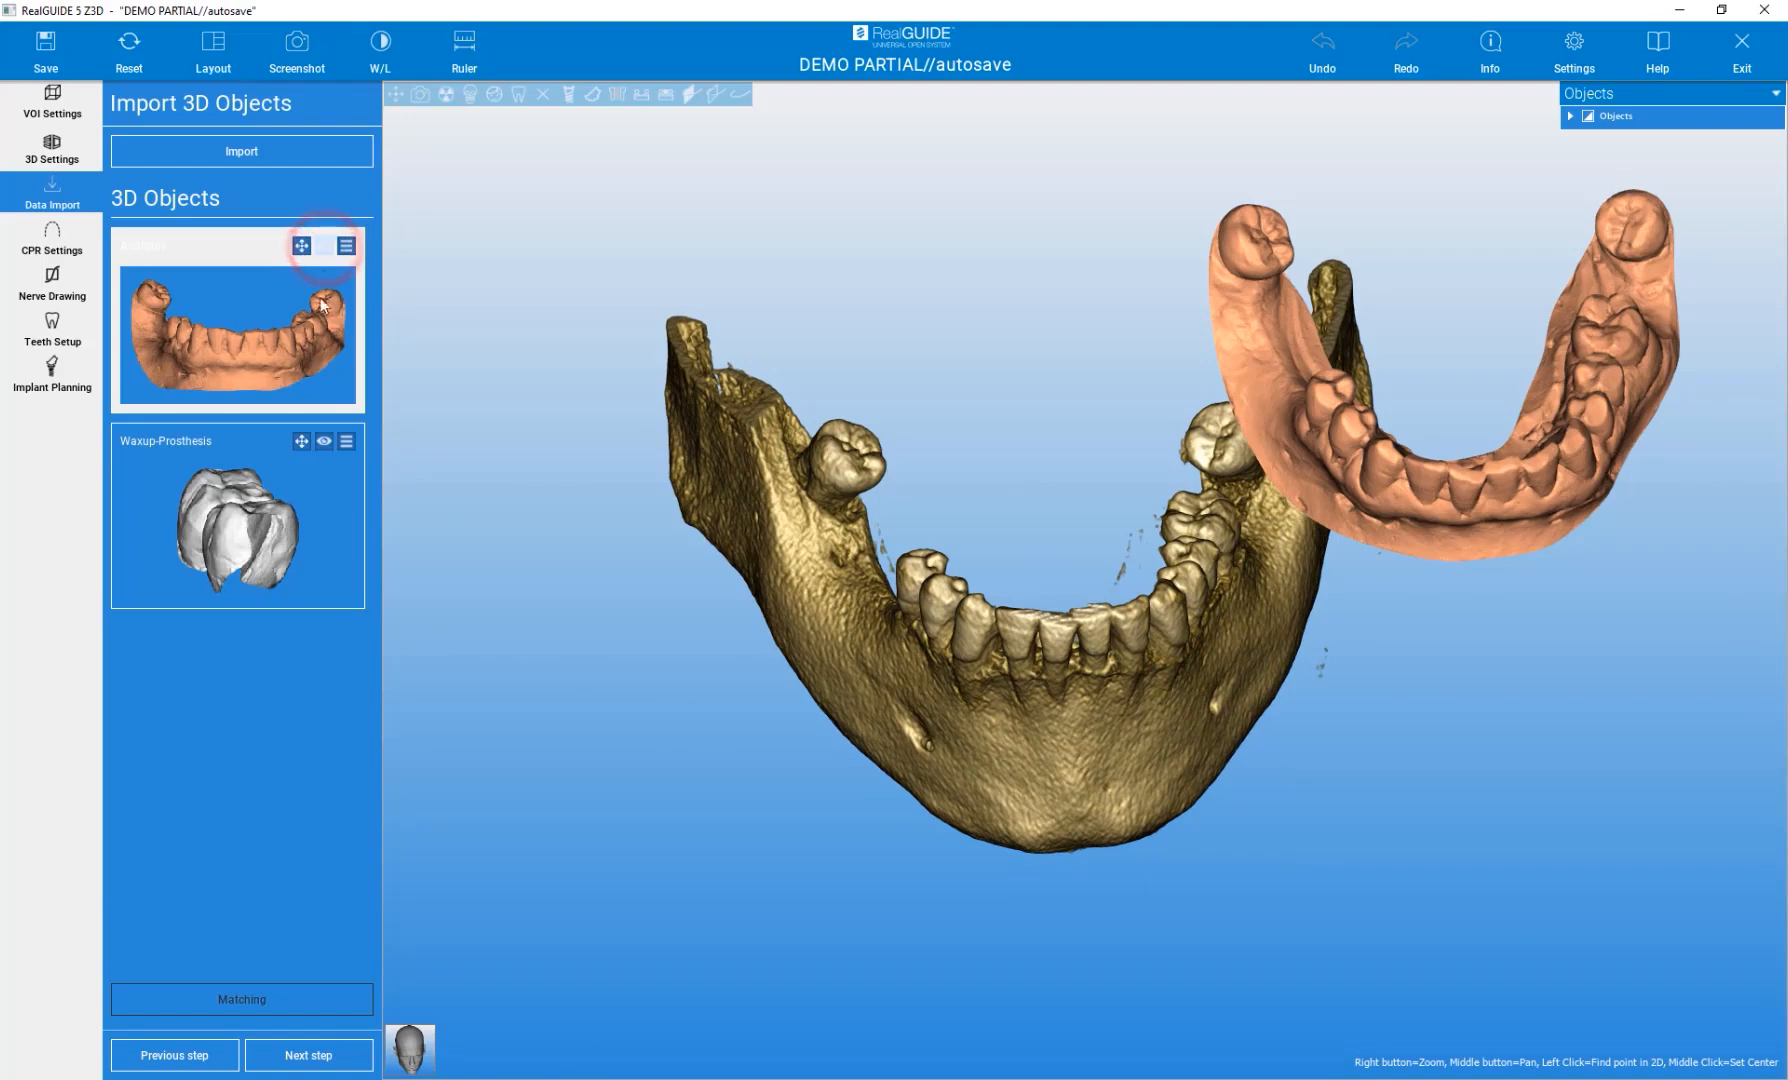
pyautogui.click(323, 443)
pyautogui.moveTo(1543, 882)
pyautogui.mouseDown()
pyautogui.moveTo(1342, 818)
pyautogui.moveTo(1187, 822)
pyautogui.moveTo(1385, 818)
pyautogui.moveTo(1528, 870)
pyautogui.mouseUp()
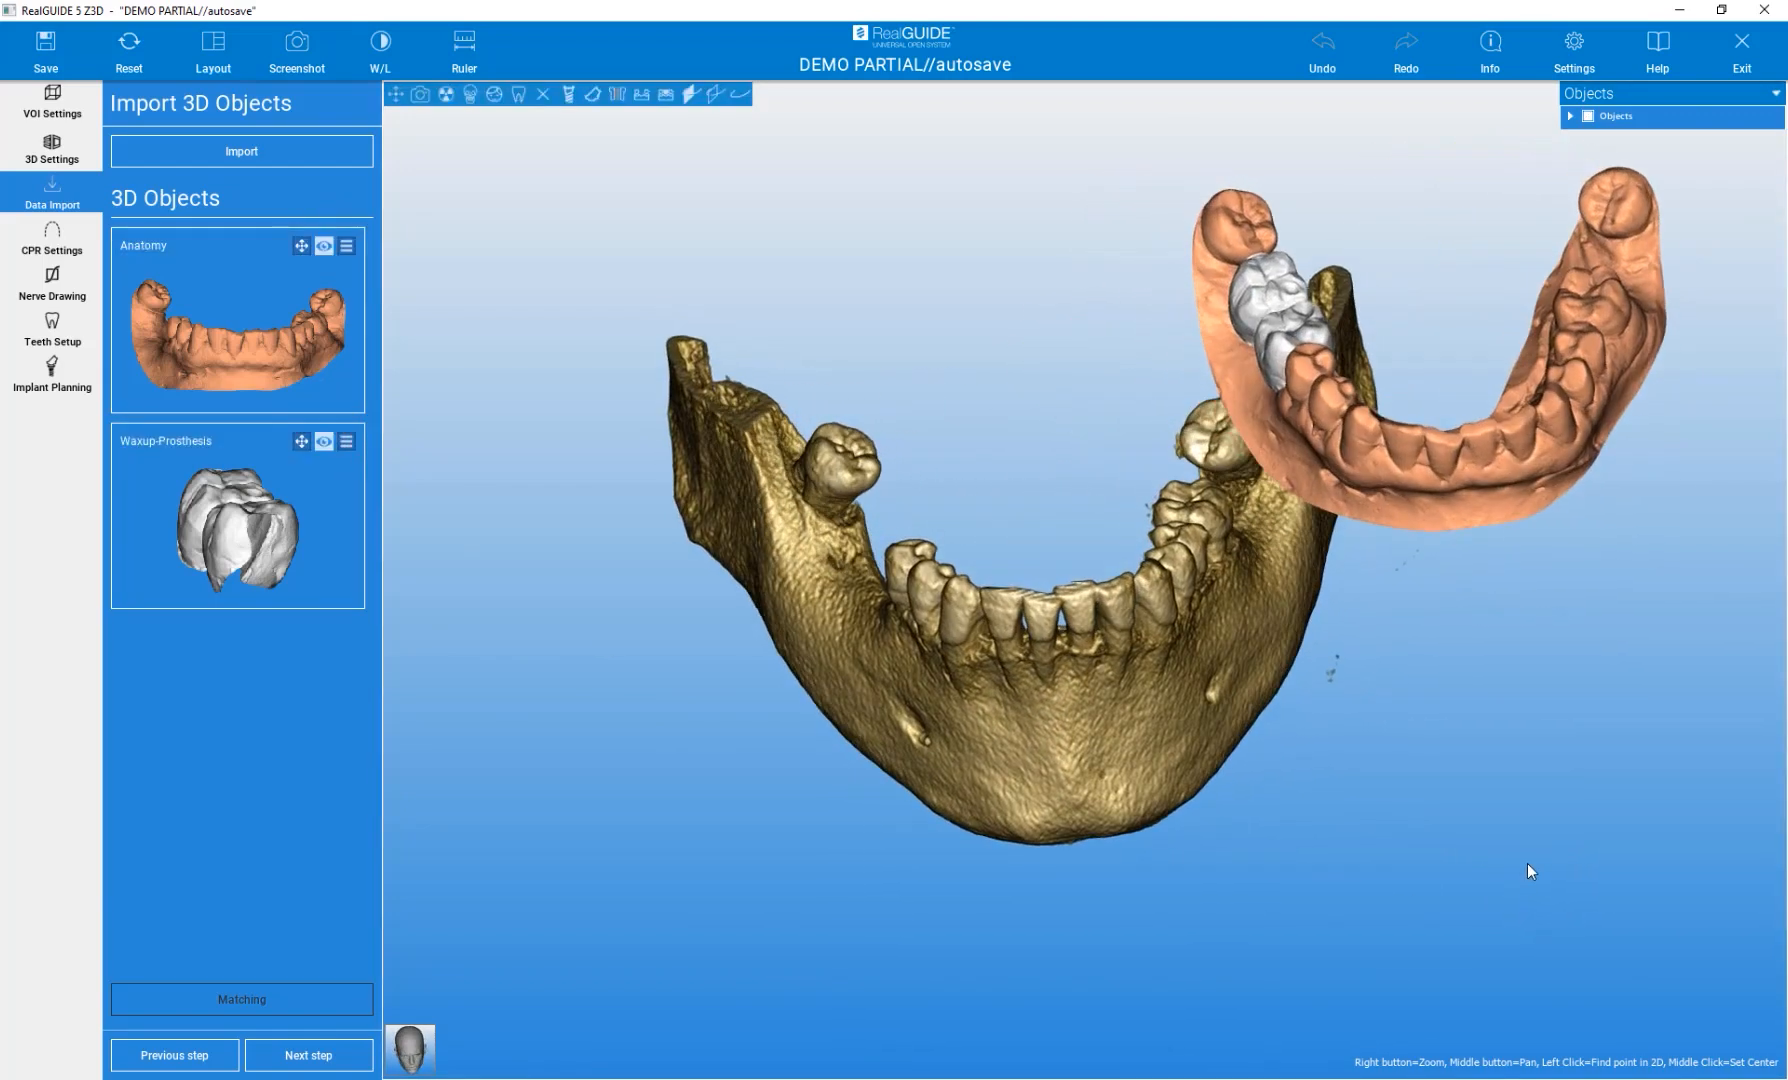
pyautogui.scroll(-2, 1445, 766)
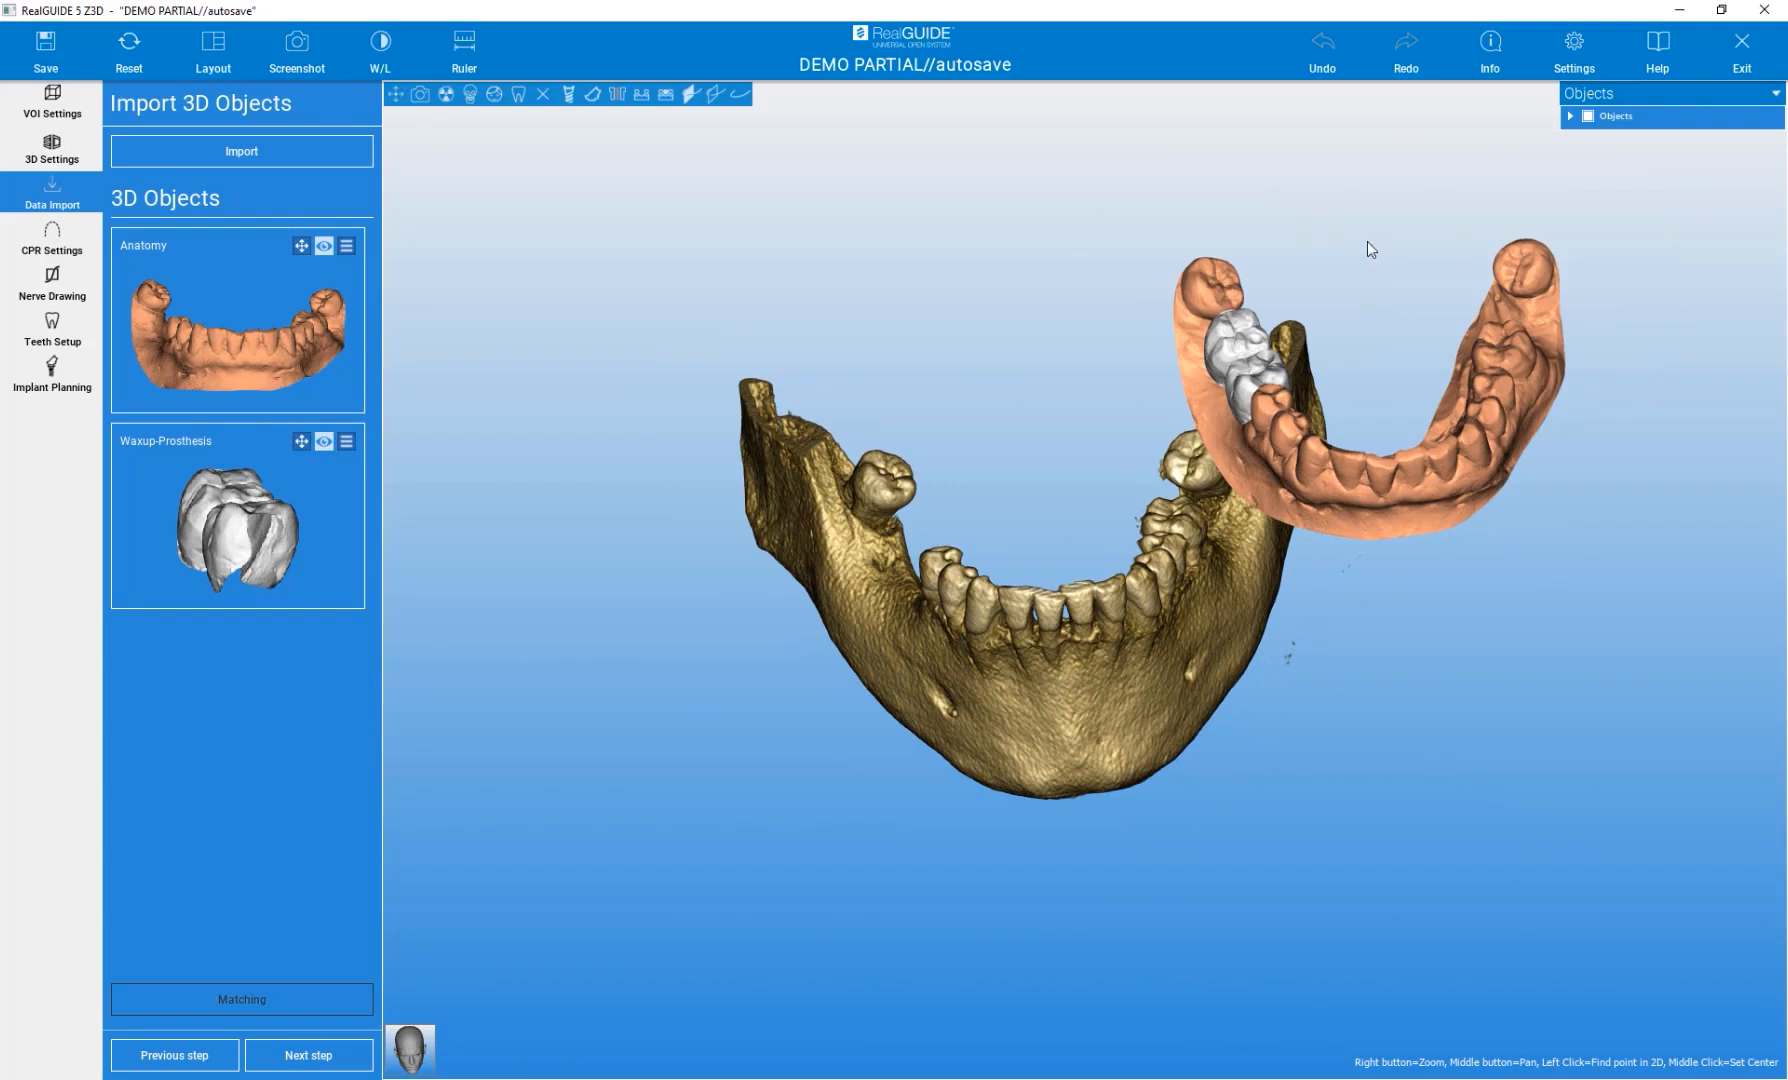
# Expand the Objects tree and switch the Waxup-Prosthesis and Anatomy off and on again there
pyautogui.click(1569, 116)
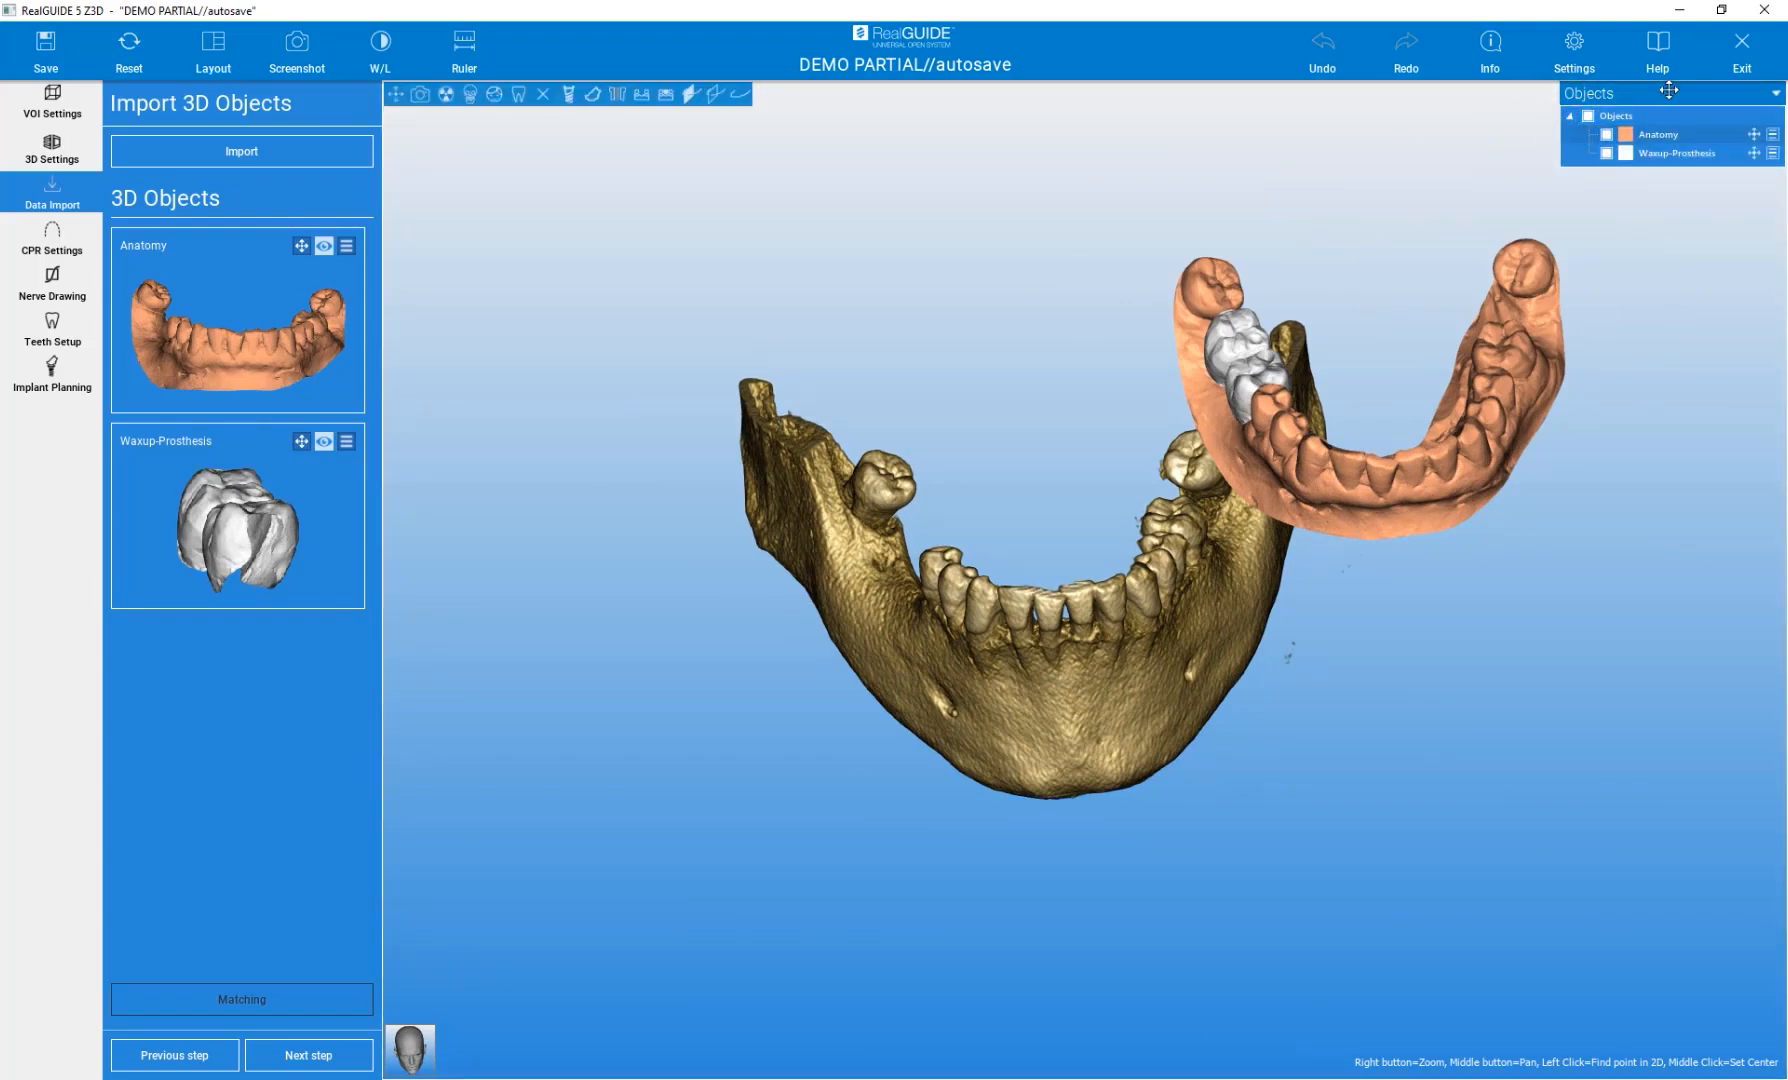
pyautogui.moveTo(1665, 92)
pyautogui.mouseDown()
pyautogui.moveTo(1337, 140)
pyautogui.moveTo(1566, 150)
pyautogui.moveTo(1677, 78)
pyautogui.mouseUp()
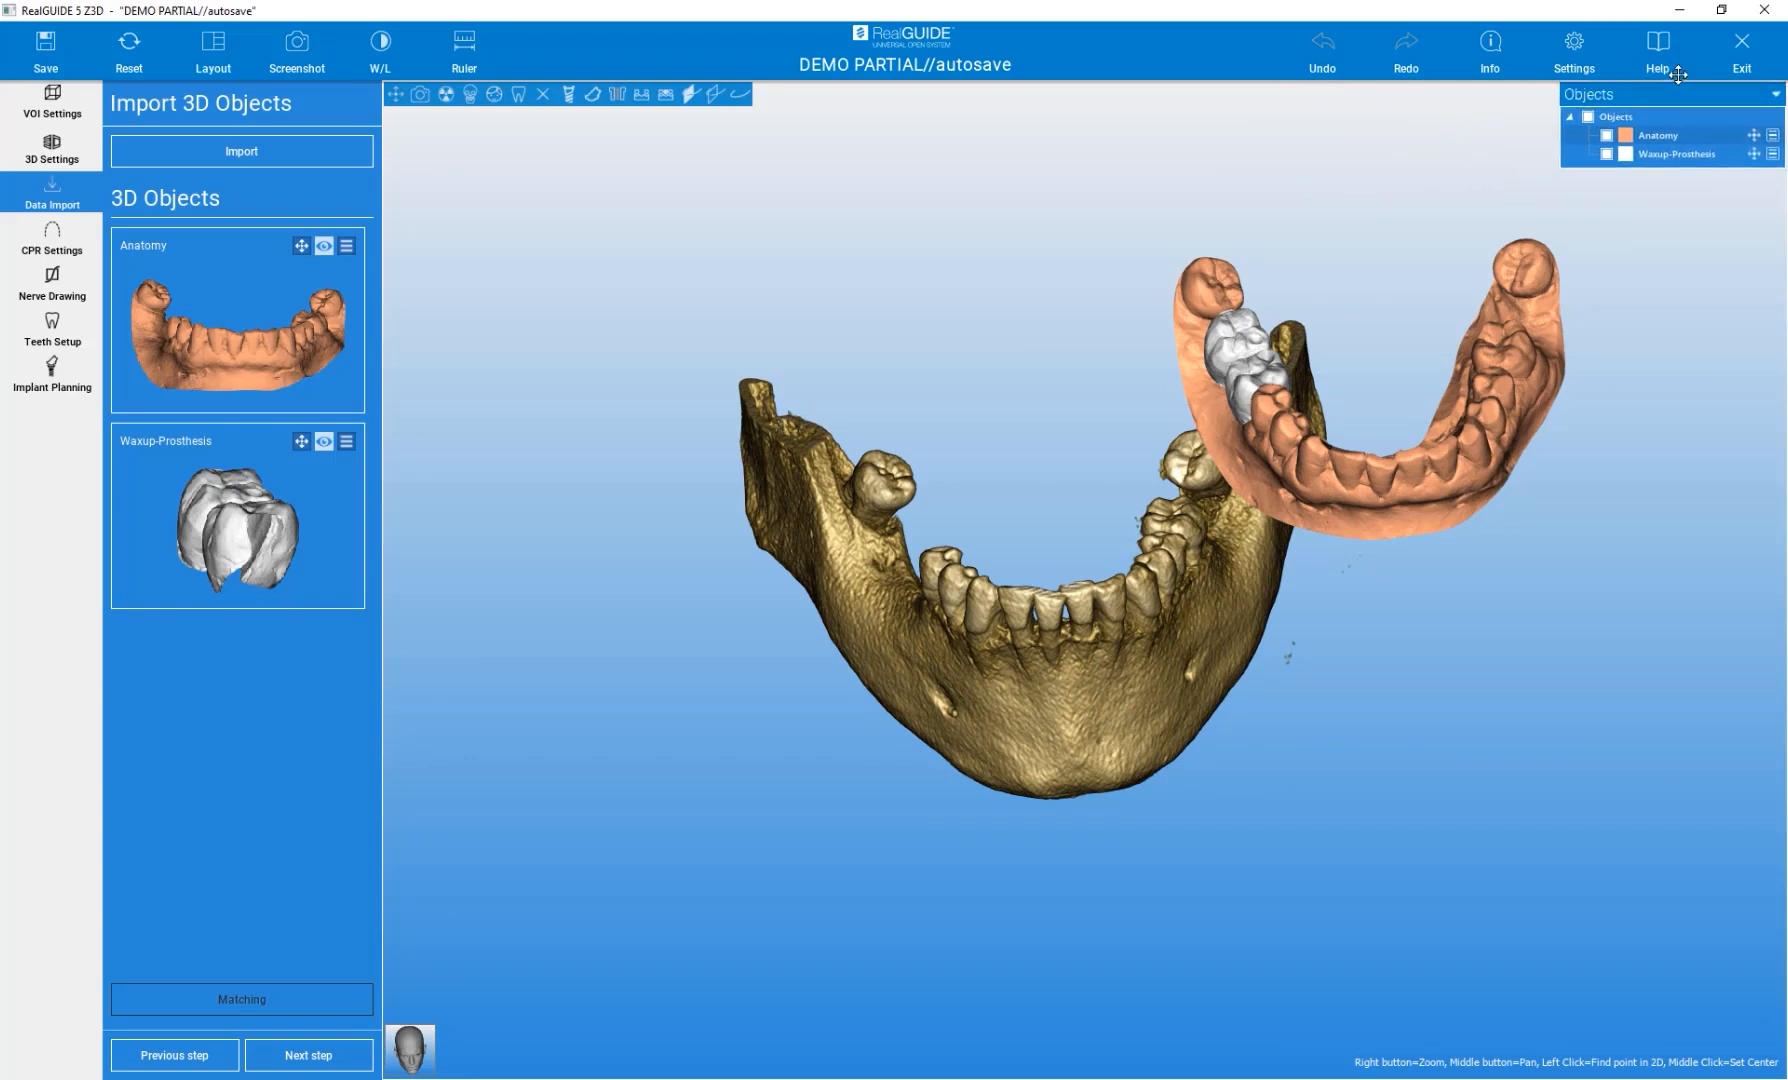
pyautogui.click(1606, 154)
pyautogui.click(1606, 154)
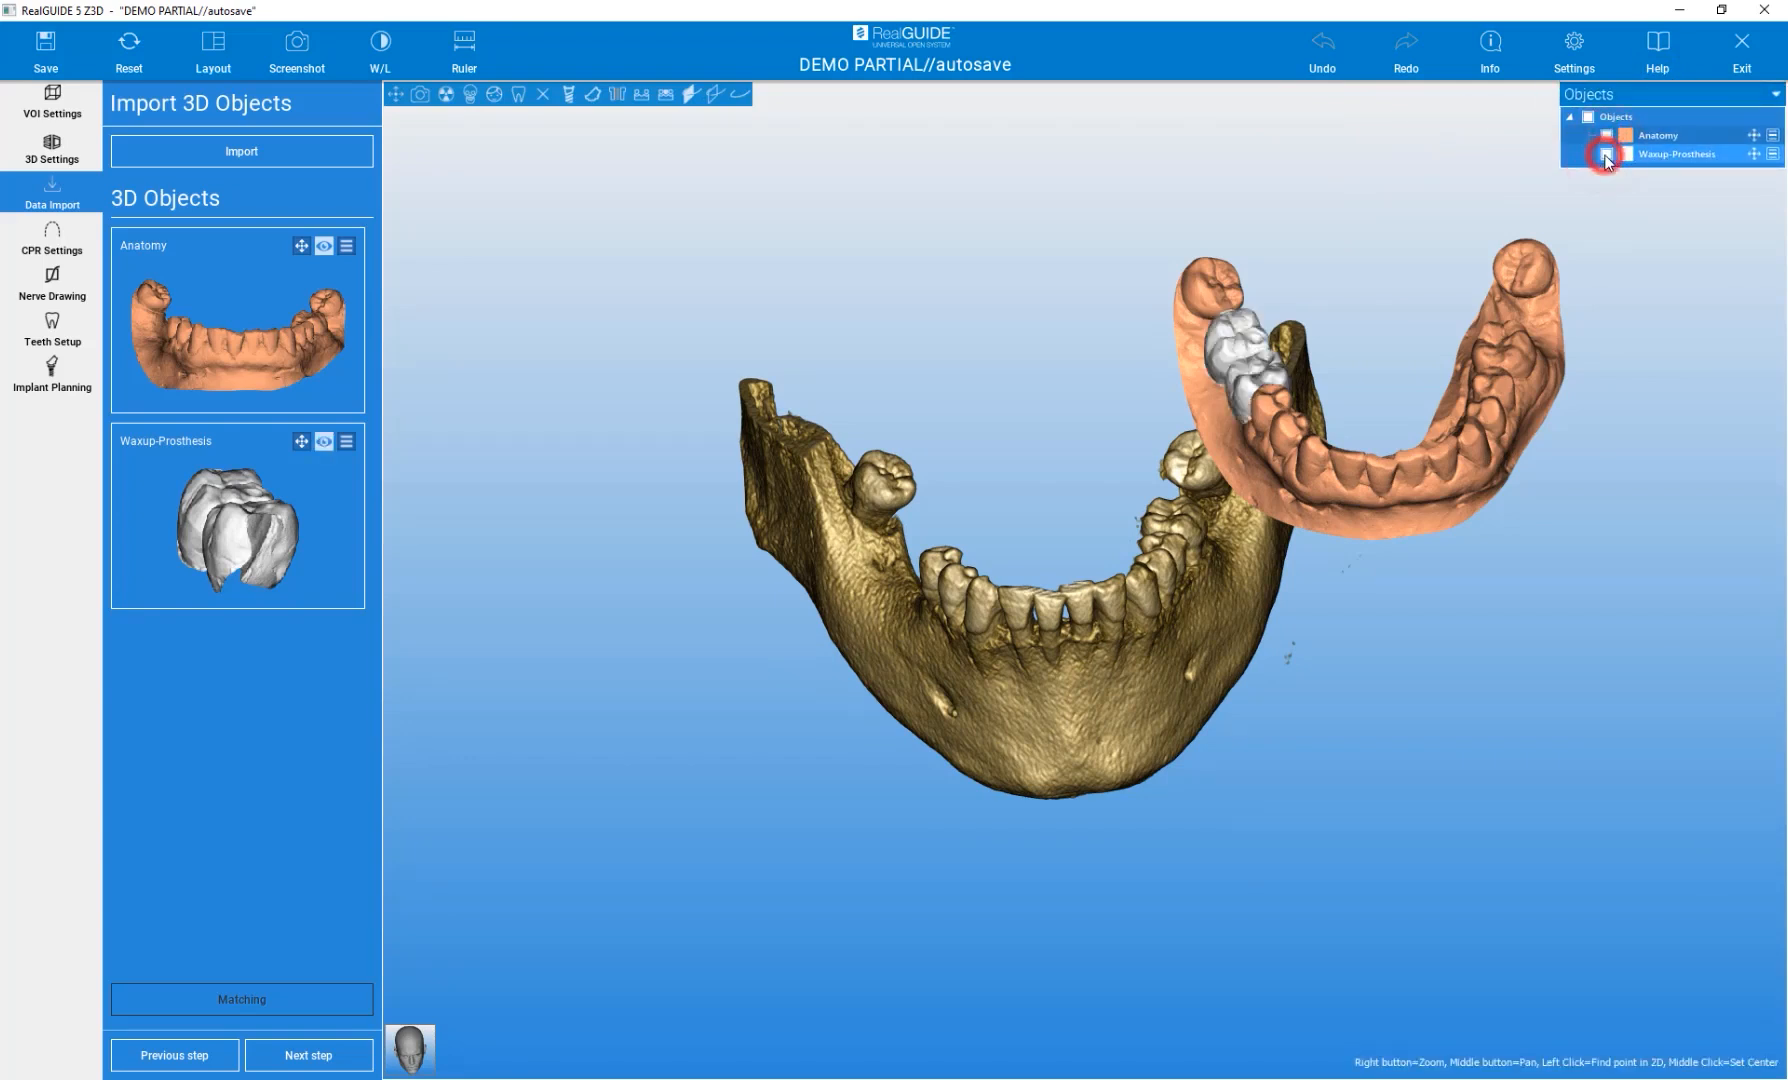
pyautogui.click(1606, 135)
pyautogui.click(1606, 135)
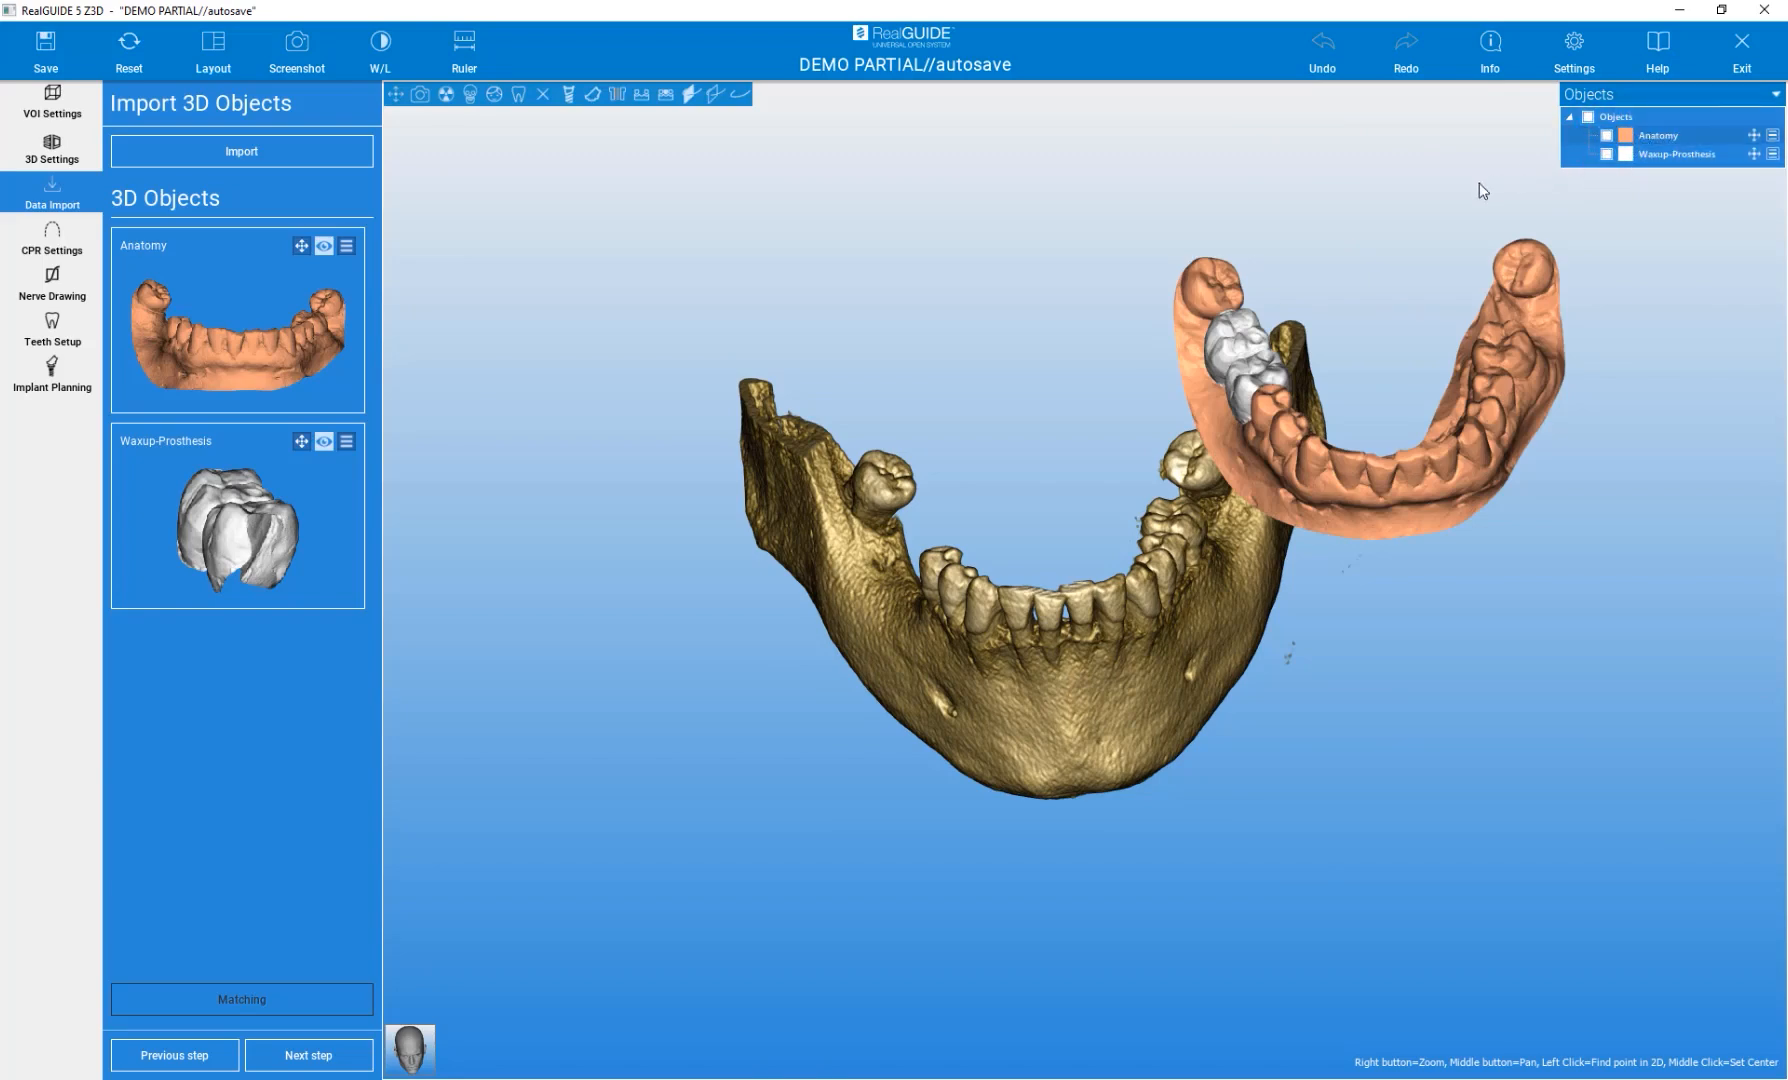
# Set the transparency of the Anatomy scan to 60%
pyautogui.moveTo(1368, 555); pyautogui.dragTo(1414, 598)
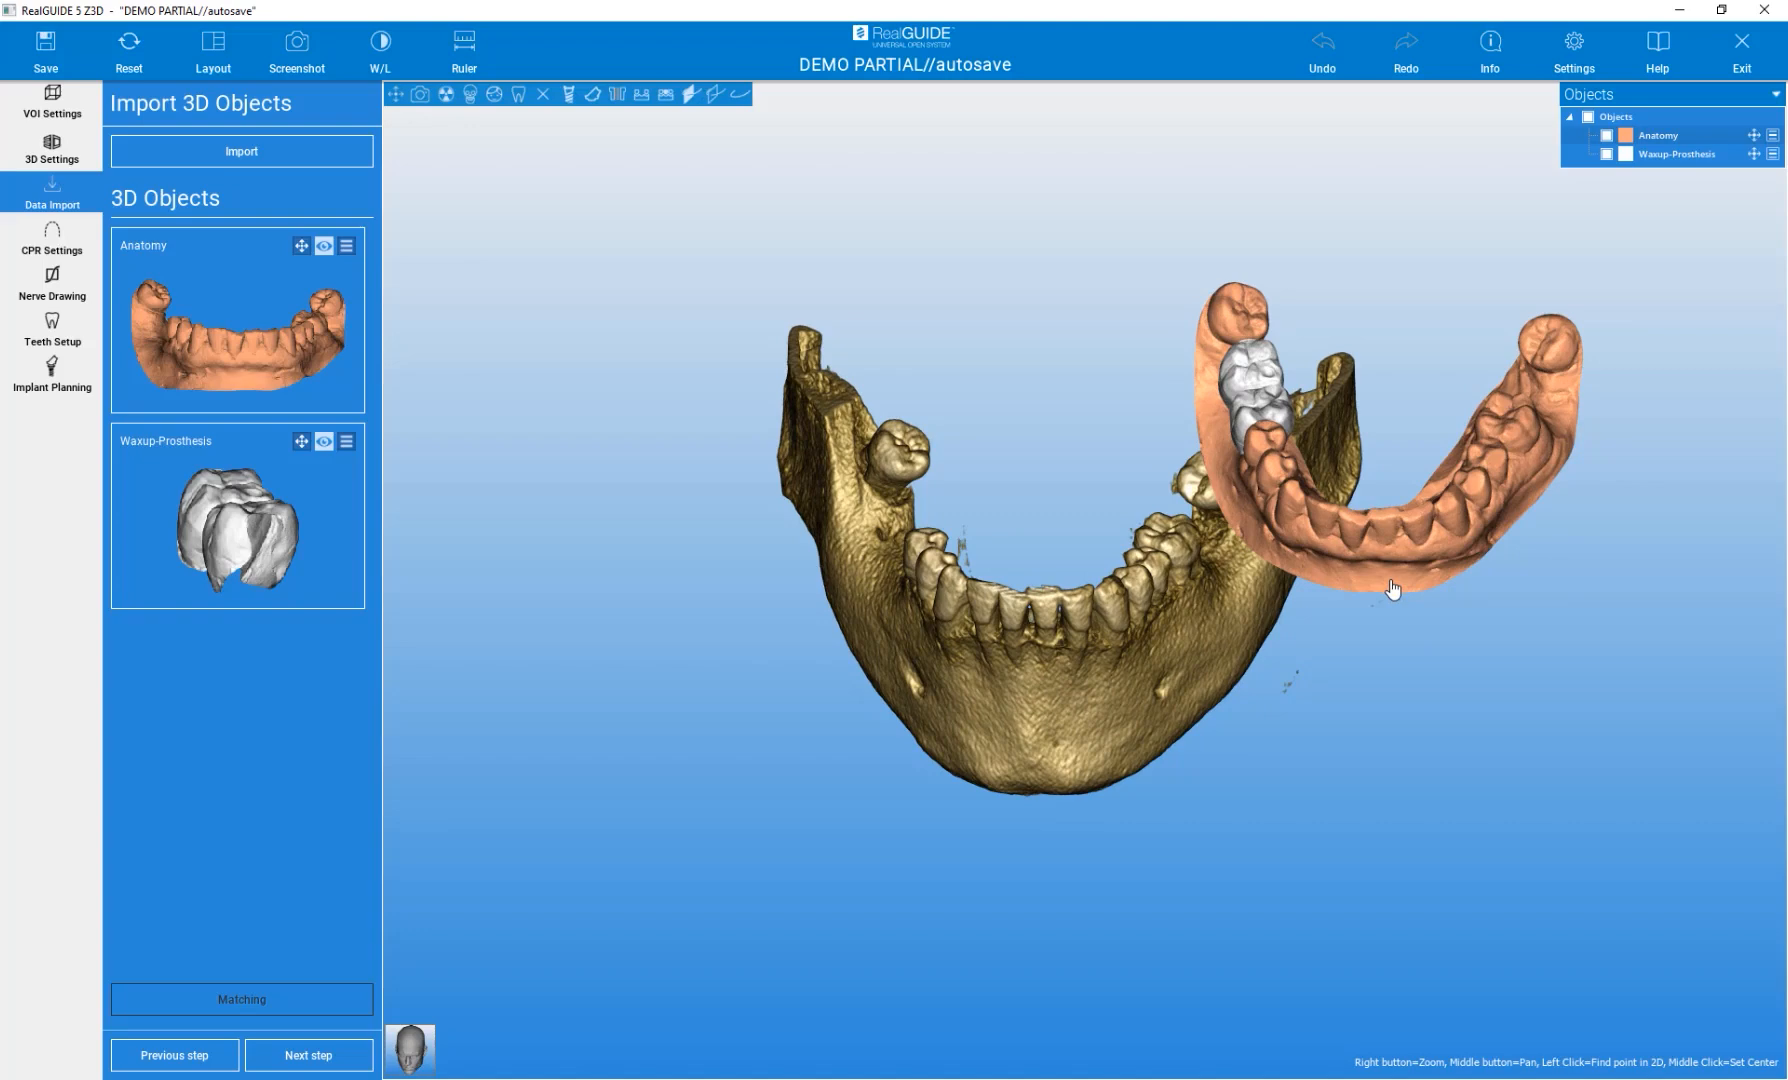
pyautogui.moveTo(1461, 673)
pyautogui.mouseDown()
pyautogui.moveTo(1361, 647)
pyautogui.moveTo(1199, 643)
pyautogui.moveTo(1410, 619)
pyautogui.moveTo(1425, 718)
pyautogui.moveTo(1401, 679)
pyautogui.mouseUp()
pyautogui.rightClick(1375, 617)
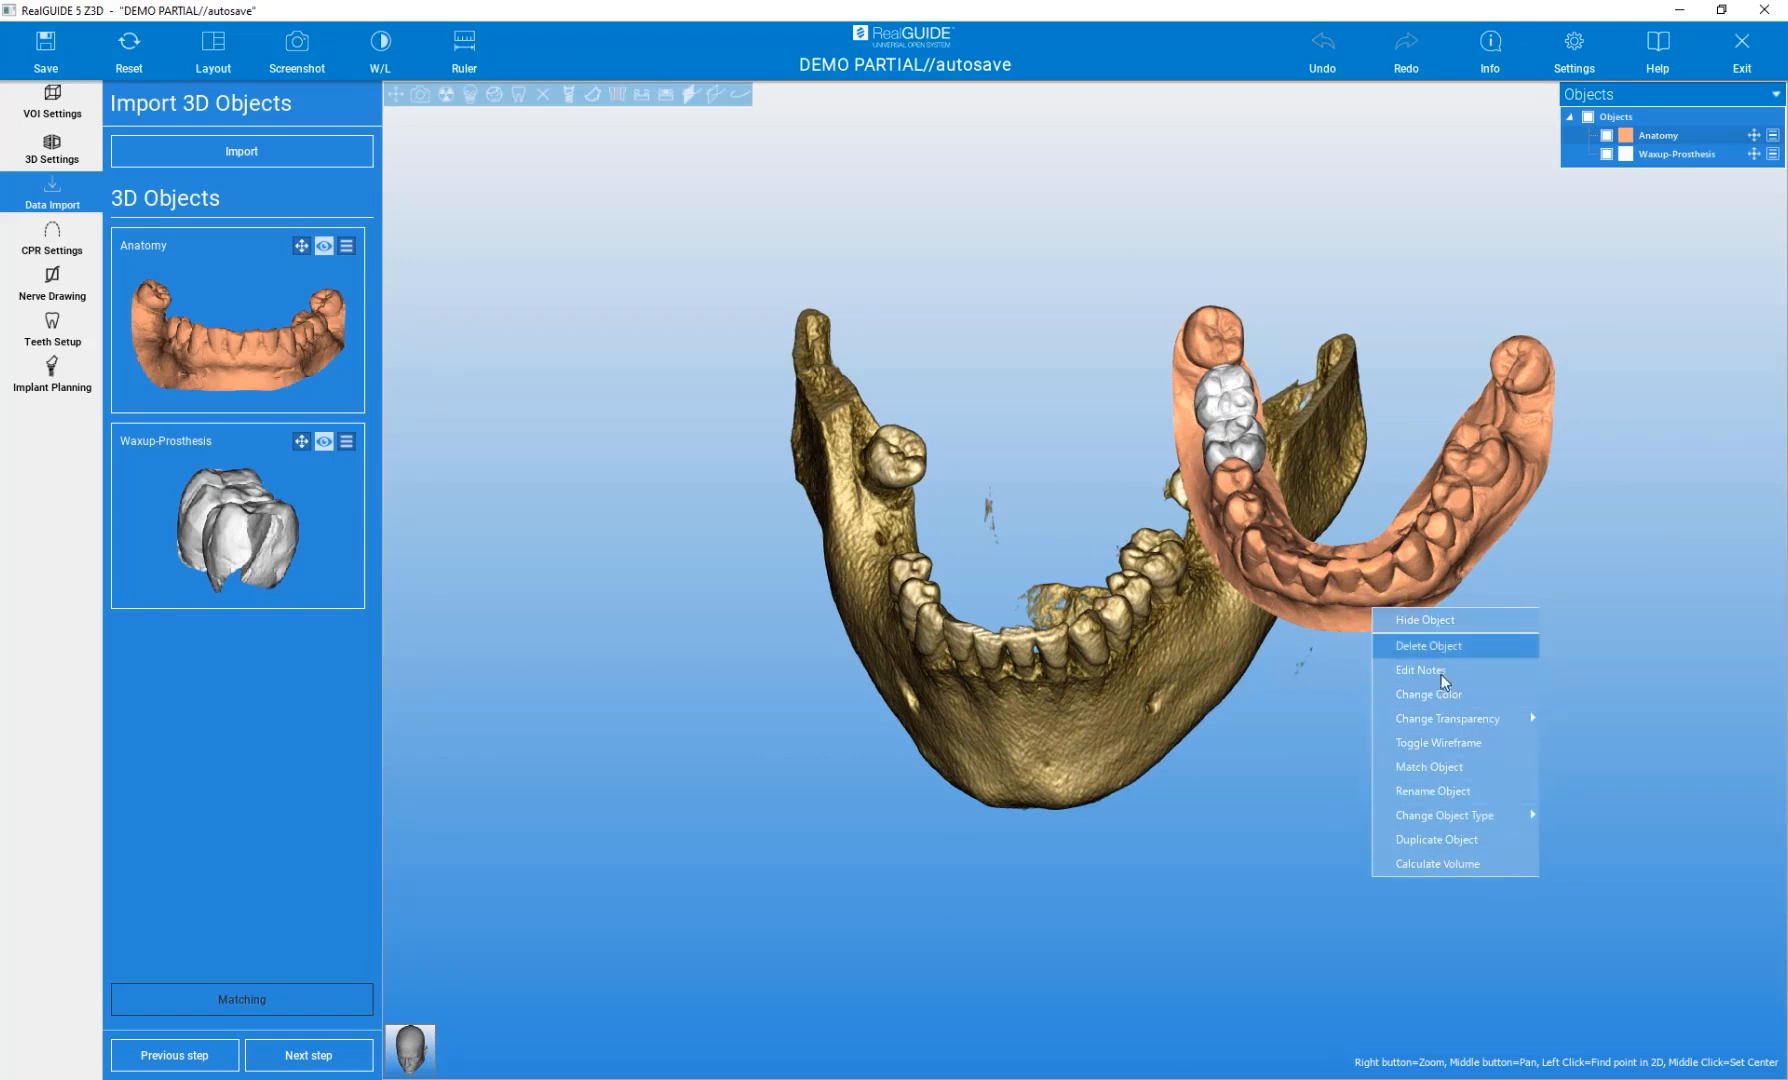
pyautogui.moveTo(1449, 719)
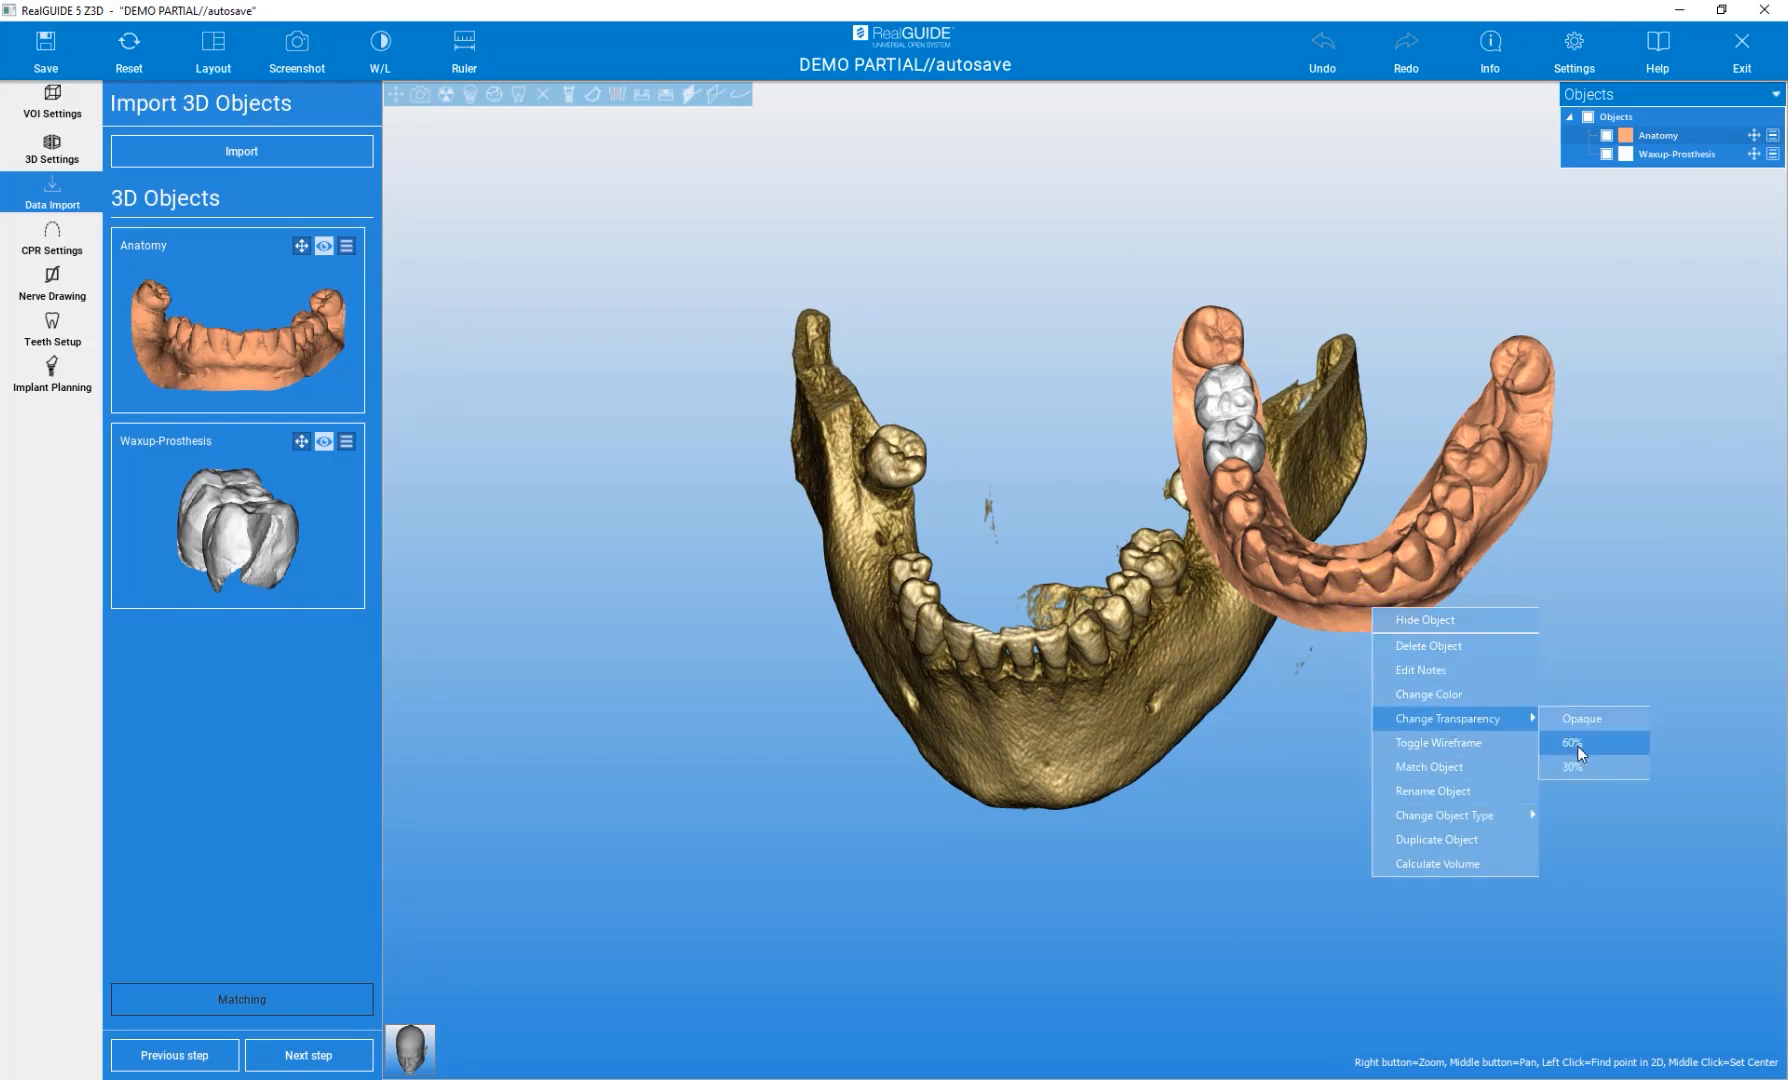
pyautogui.click(1576, 745)
pyautogui.moveTo(1573, 745); pyautogui.dragTo(1448, 717)
# Set the Anatomy scan back to Opaque
pyautogui.rightClick(1432, 681)
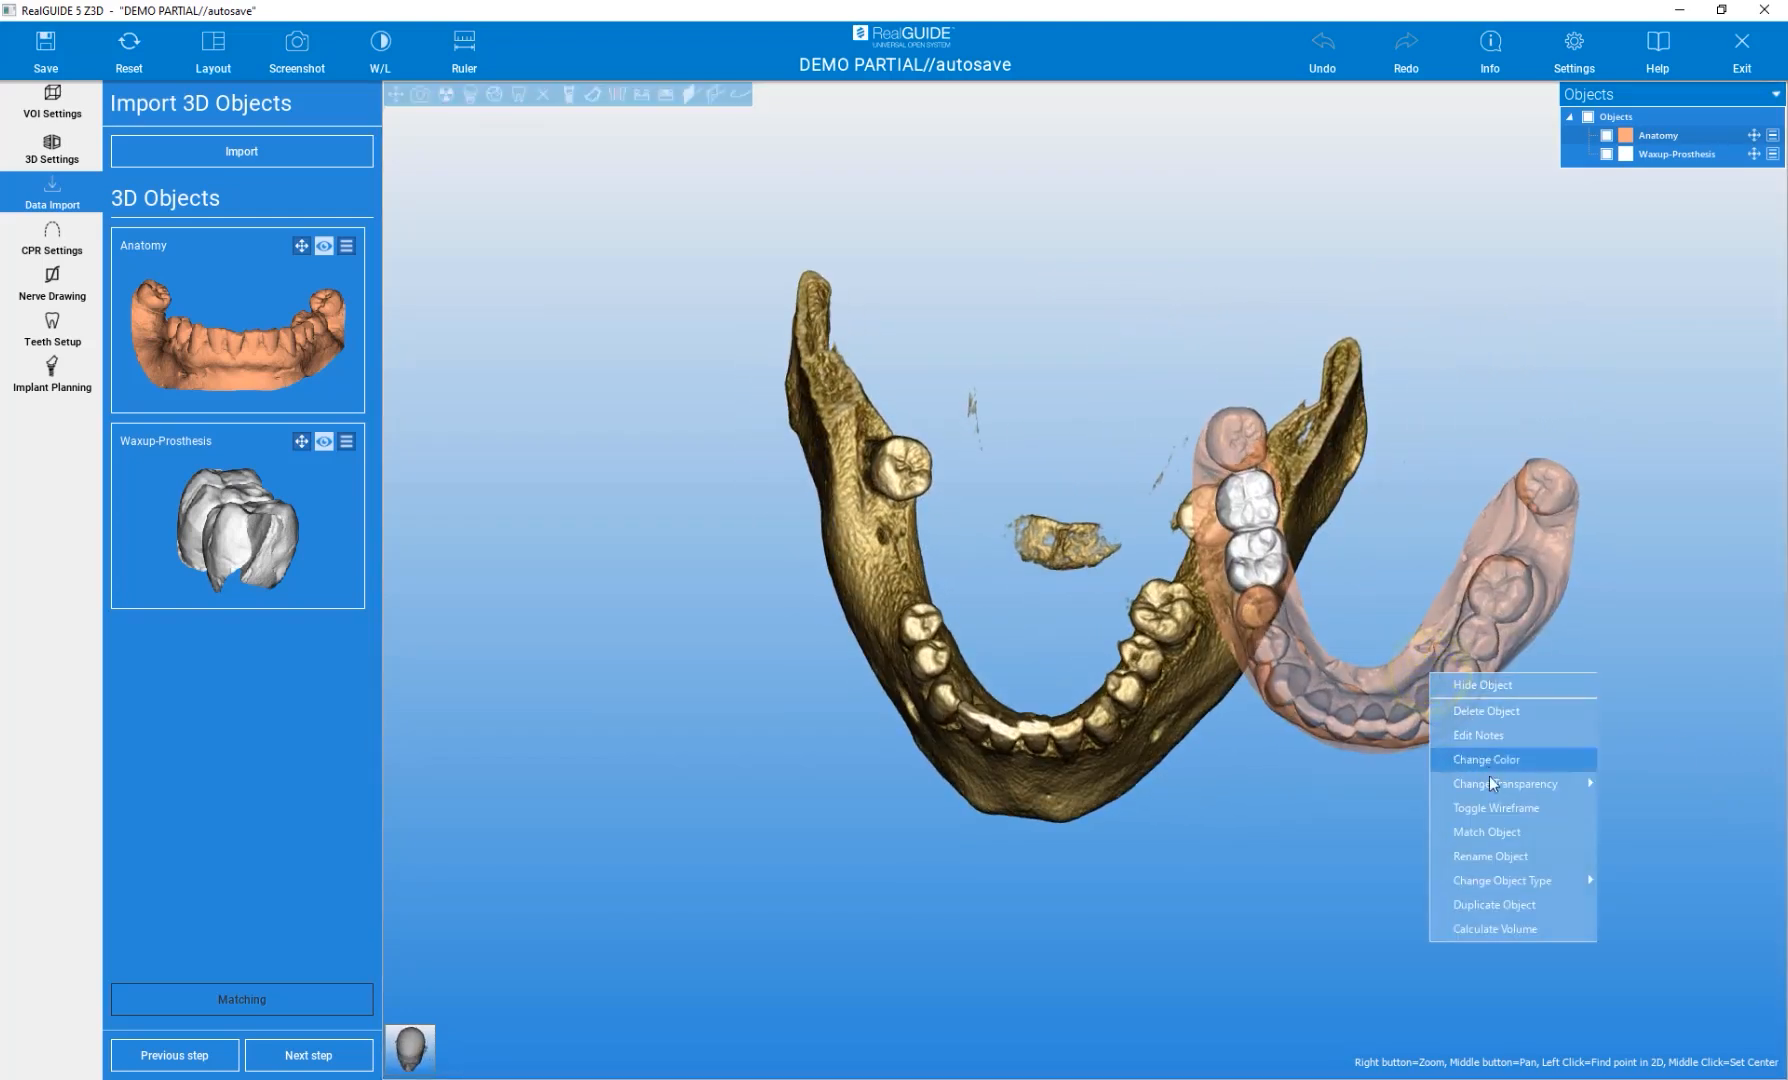
pyautogui.moveTo(1490, 781)
pyautogui.click(1634, 784)
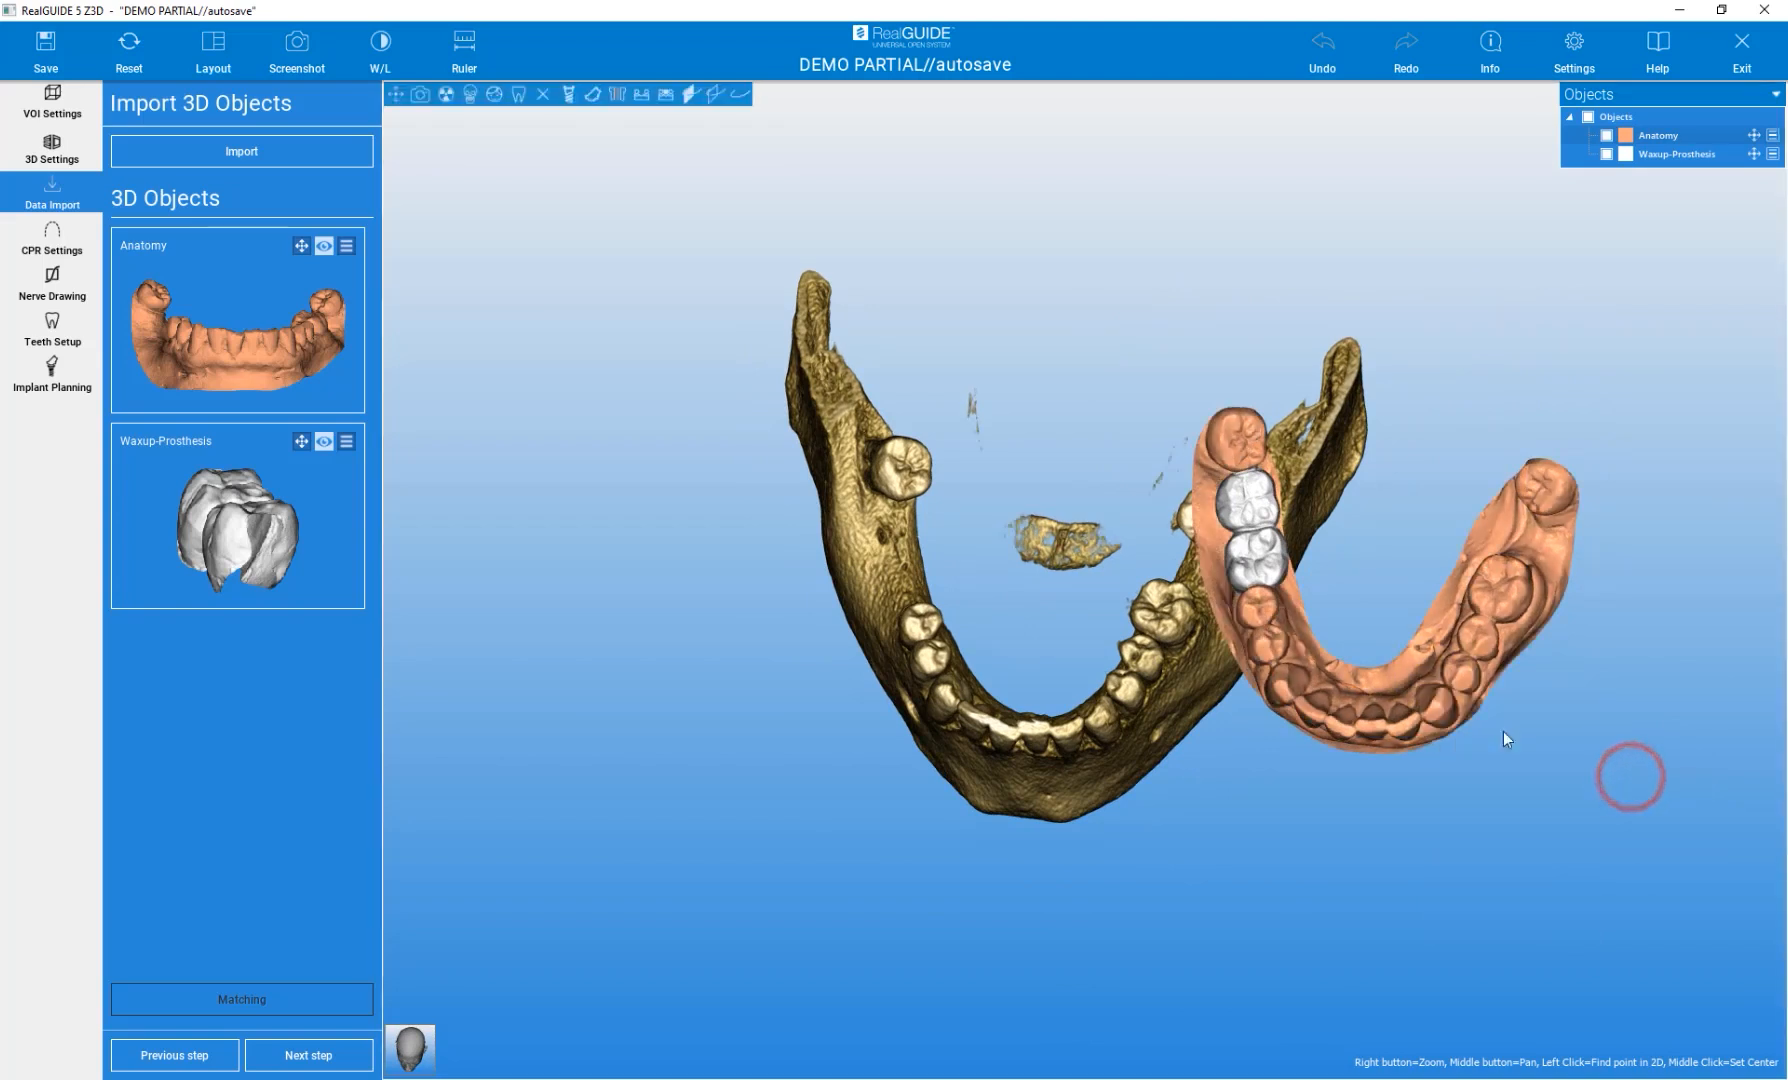
# Look through the object types that can be assigned to the Anatomy scan
pyautogui.rightClick(1462, 680)
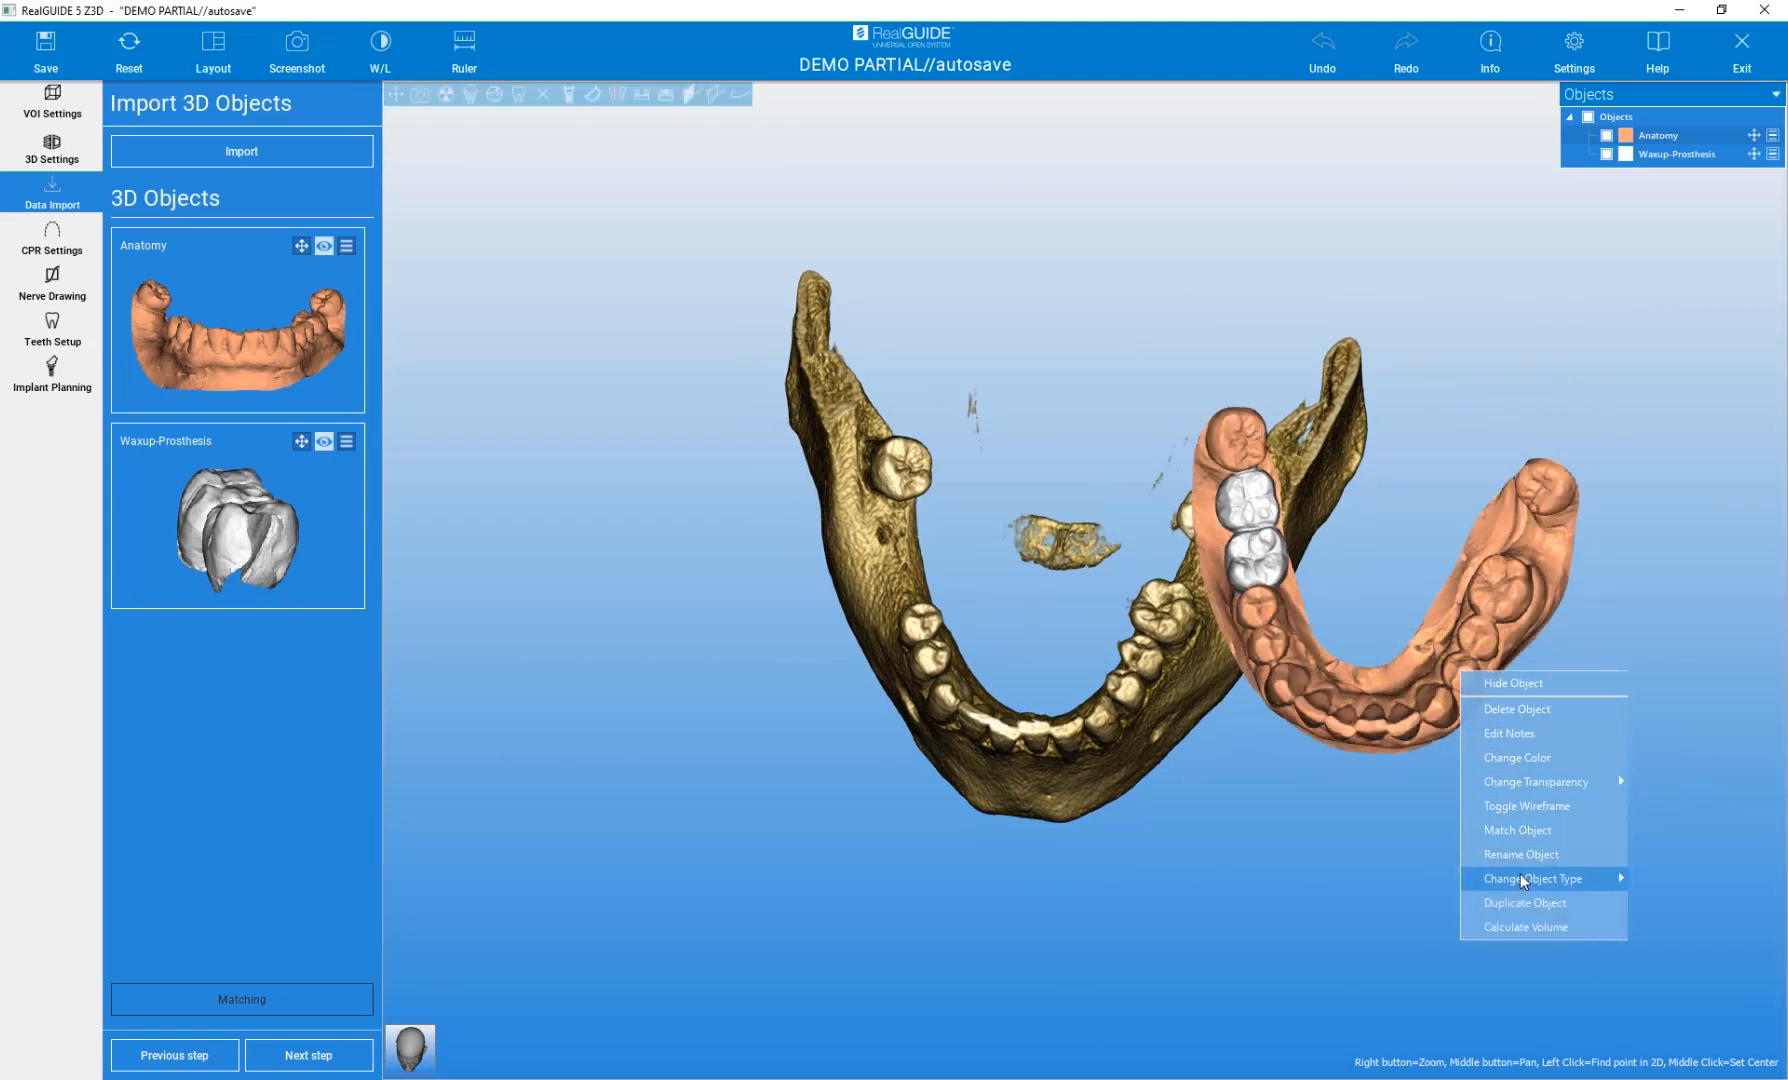
pyautogui.moveTo(1548, 880)
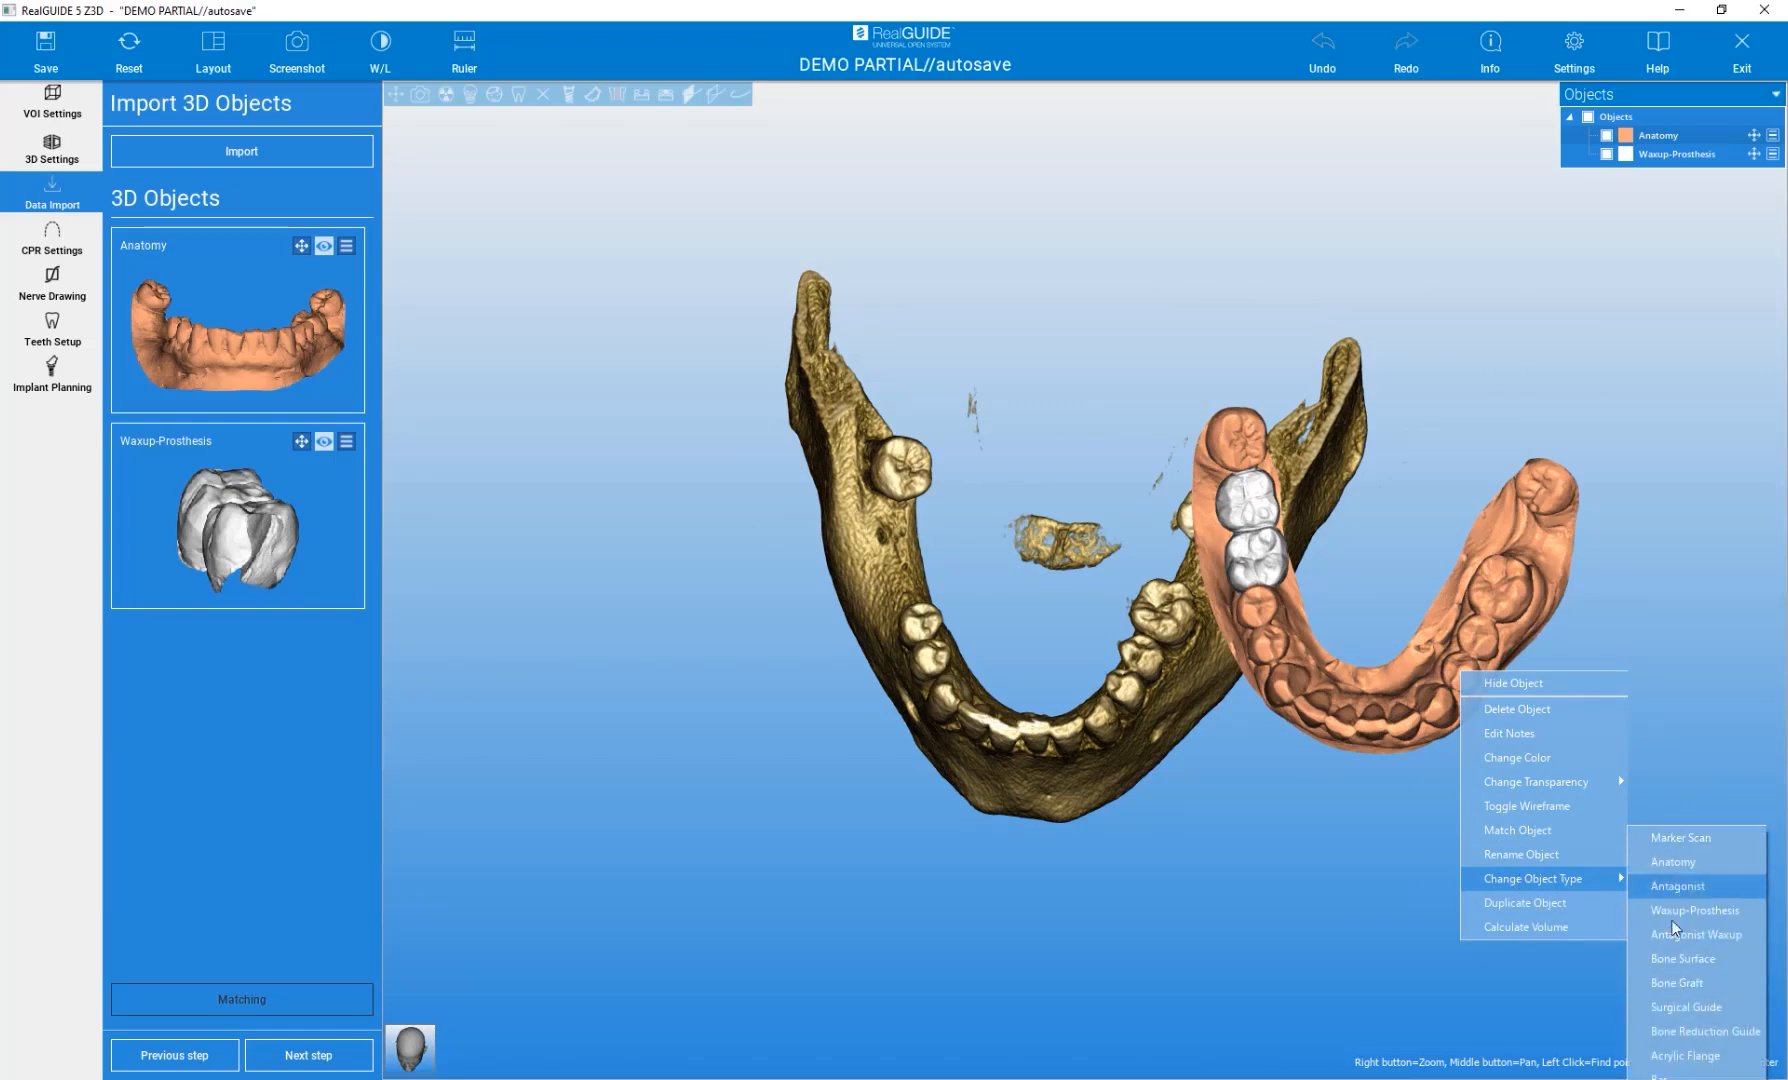
pyautogui.click(1331, 888)
pyautogui.moveTo(1331, 888); pyautogui.dragTo(1388, 733)
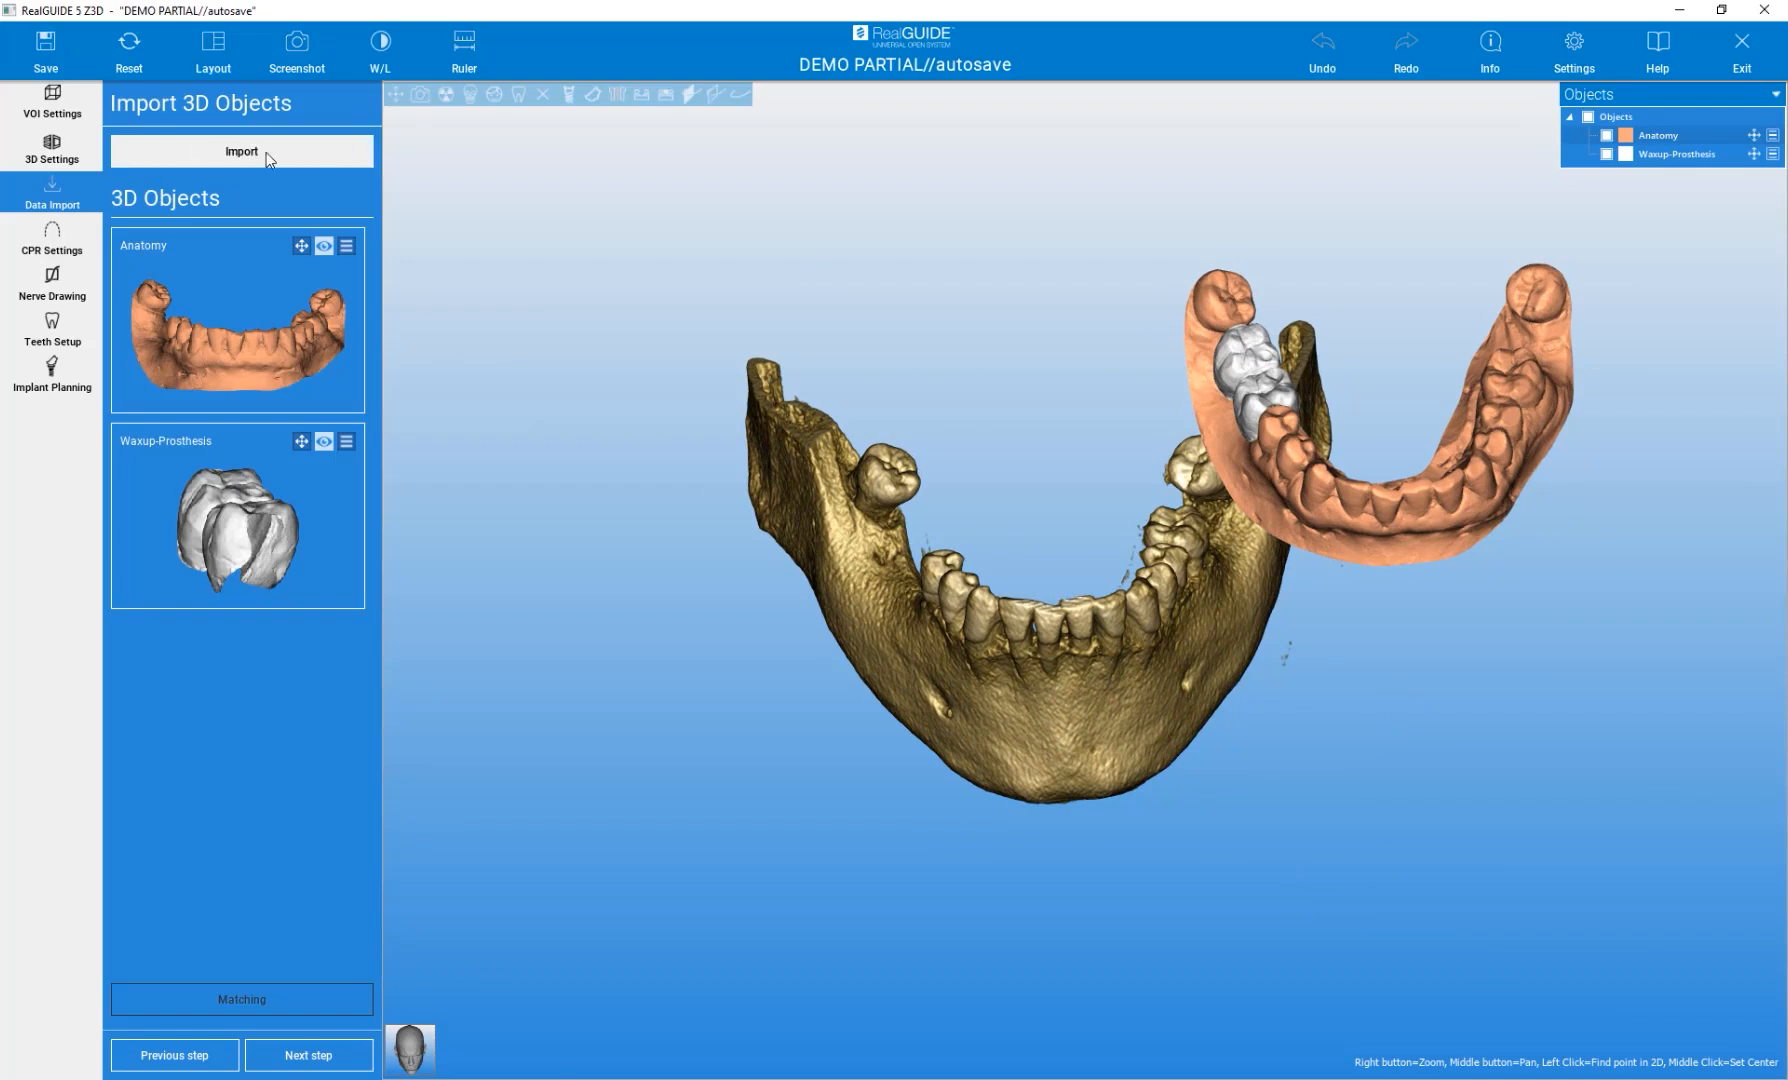
# Hide and reshow the Anatomy scan and the prosthesis with the Show/Hide Anatomy and Show/Hide Prosthesis tools
pyautogui.moveTo(620, 483); pyautogui.dragTo(664, 541)
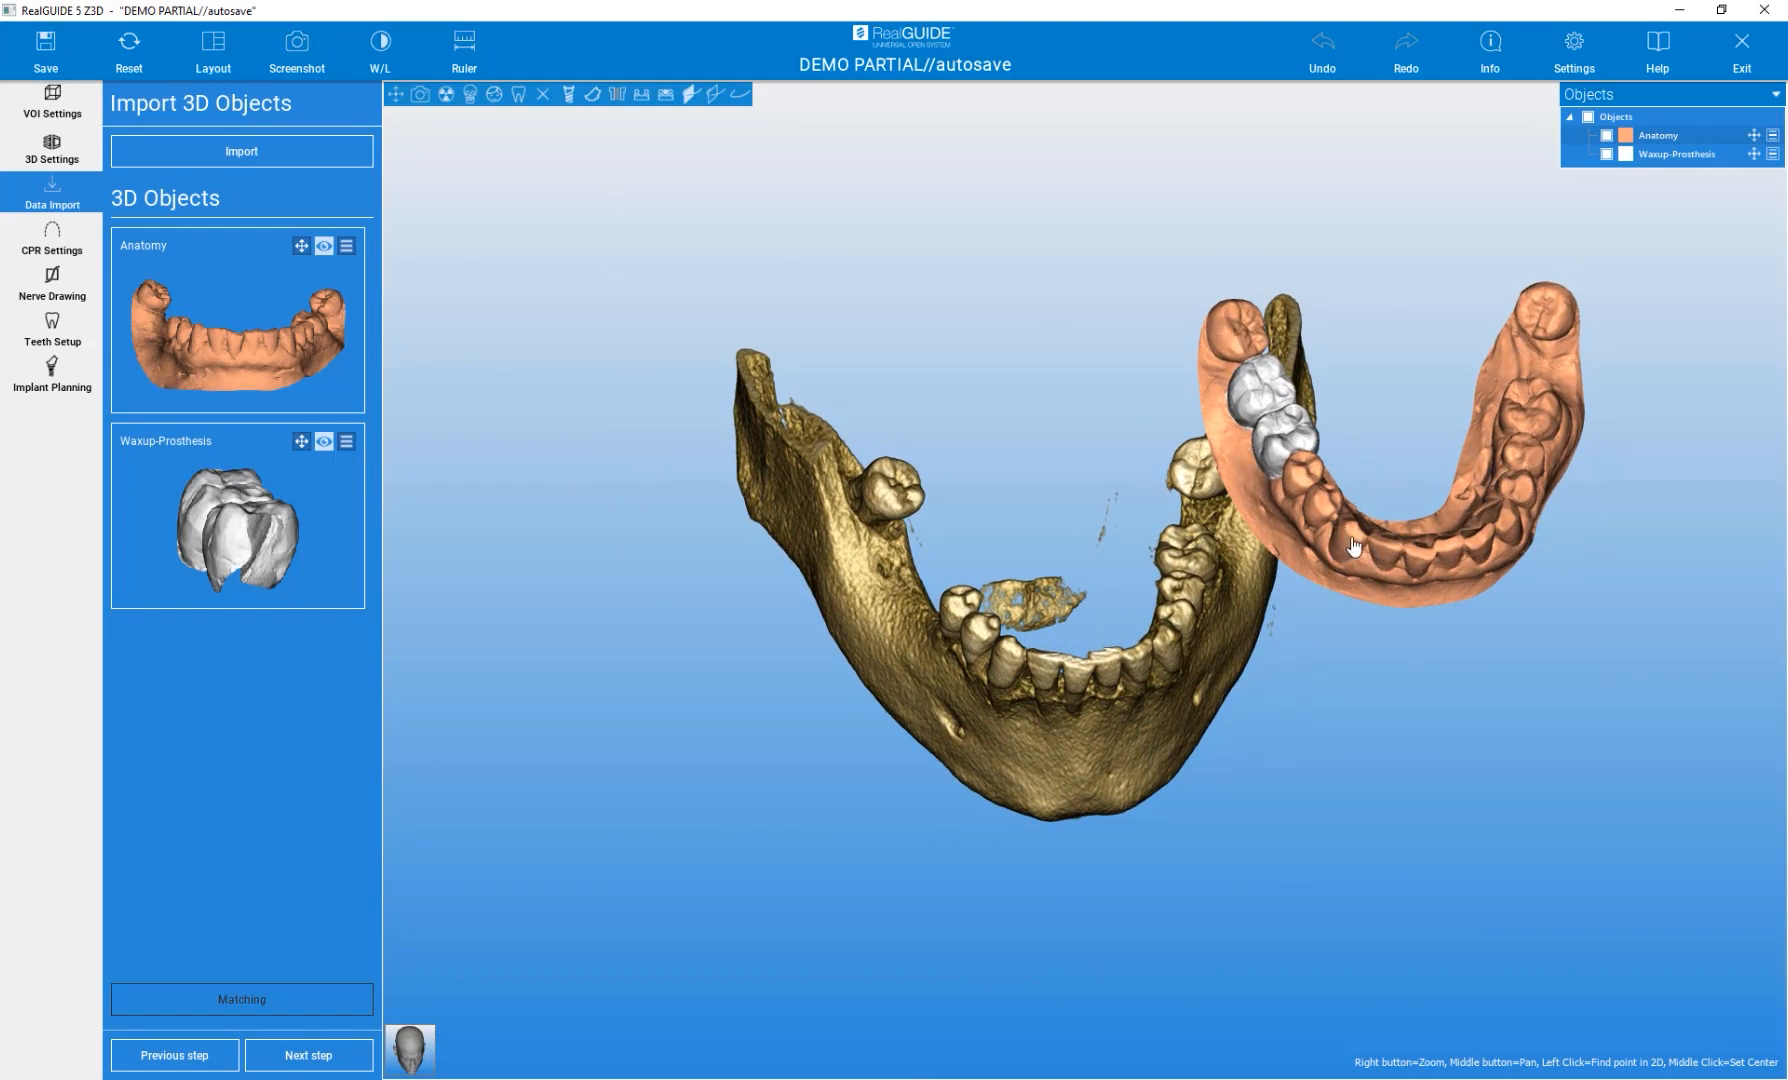
pyautogui.moveTo(1039, 428); pyautogui.dragTo(1274, 493)
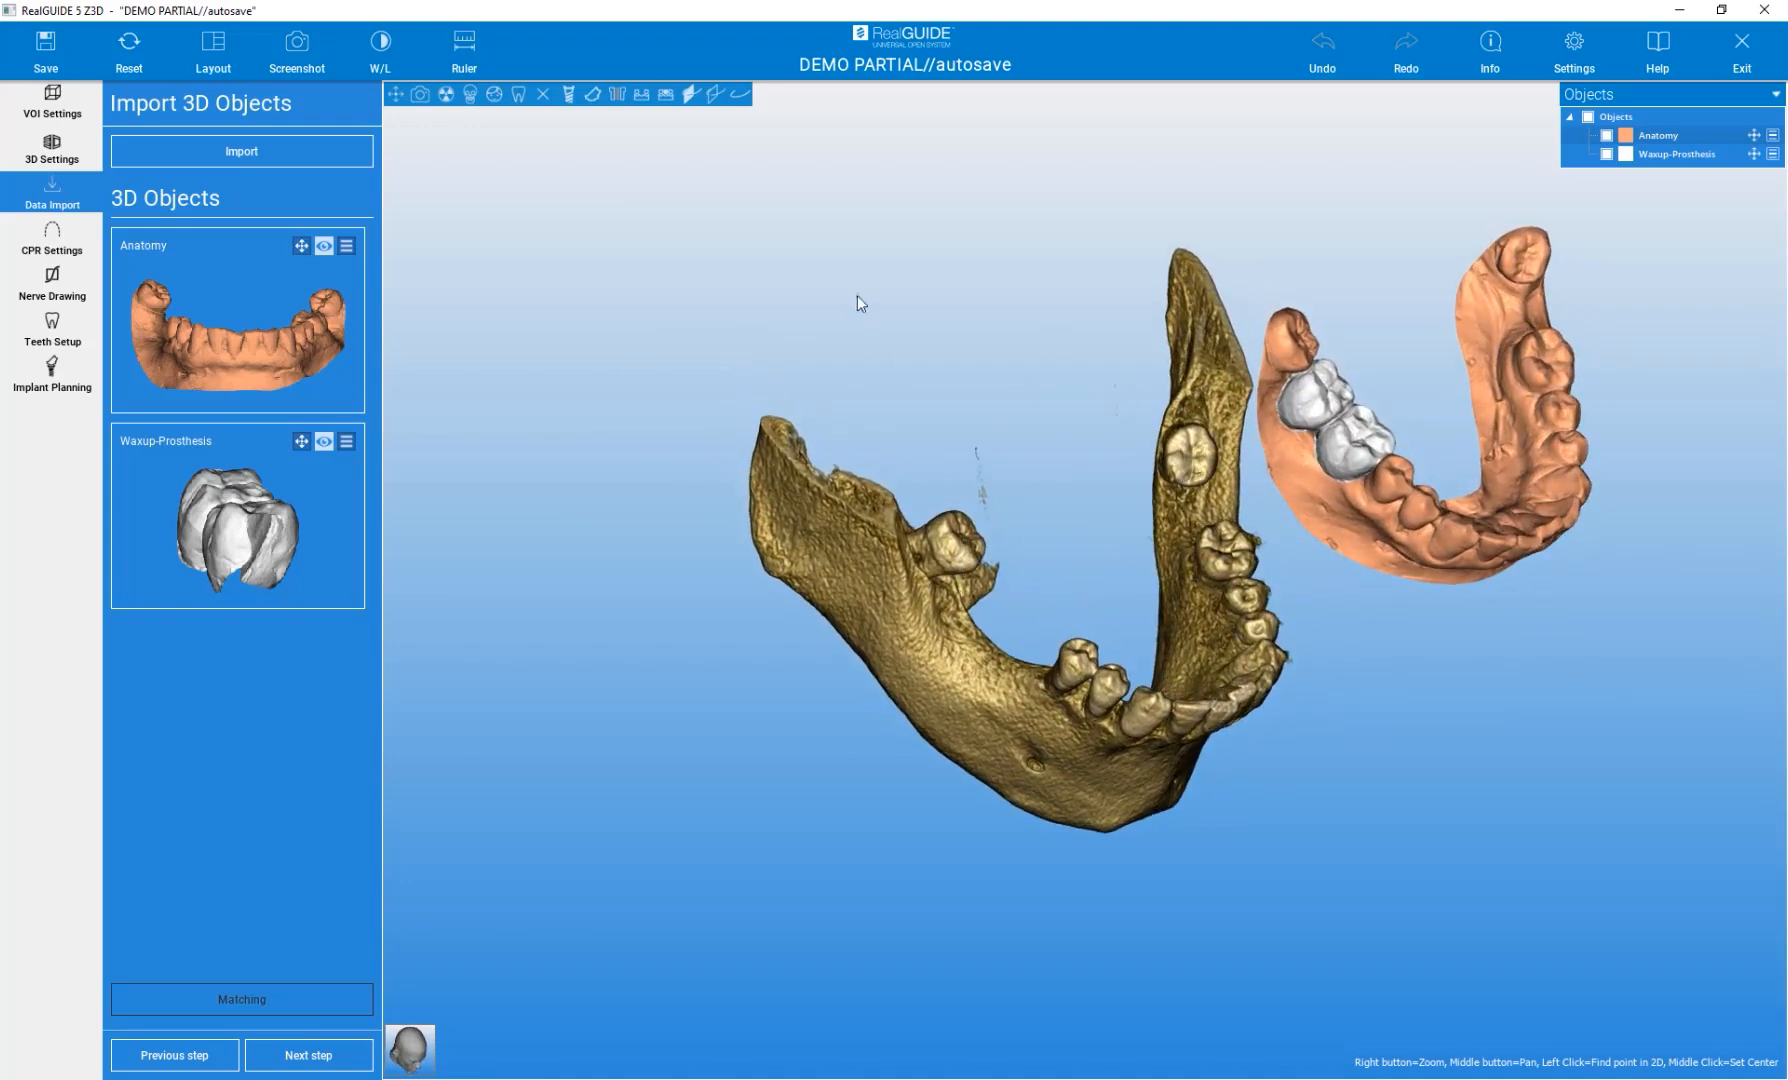
pyautogui.click(637, 95)
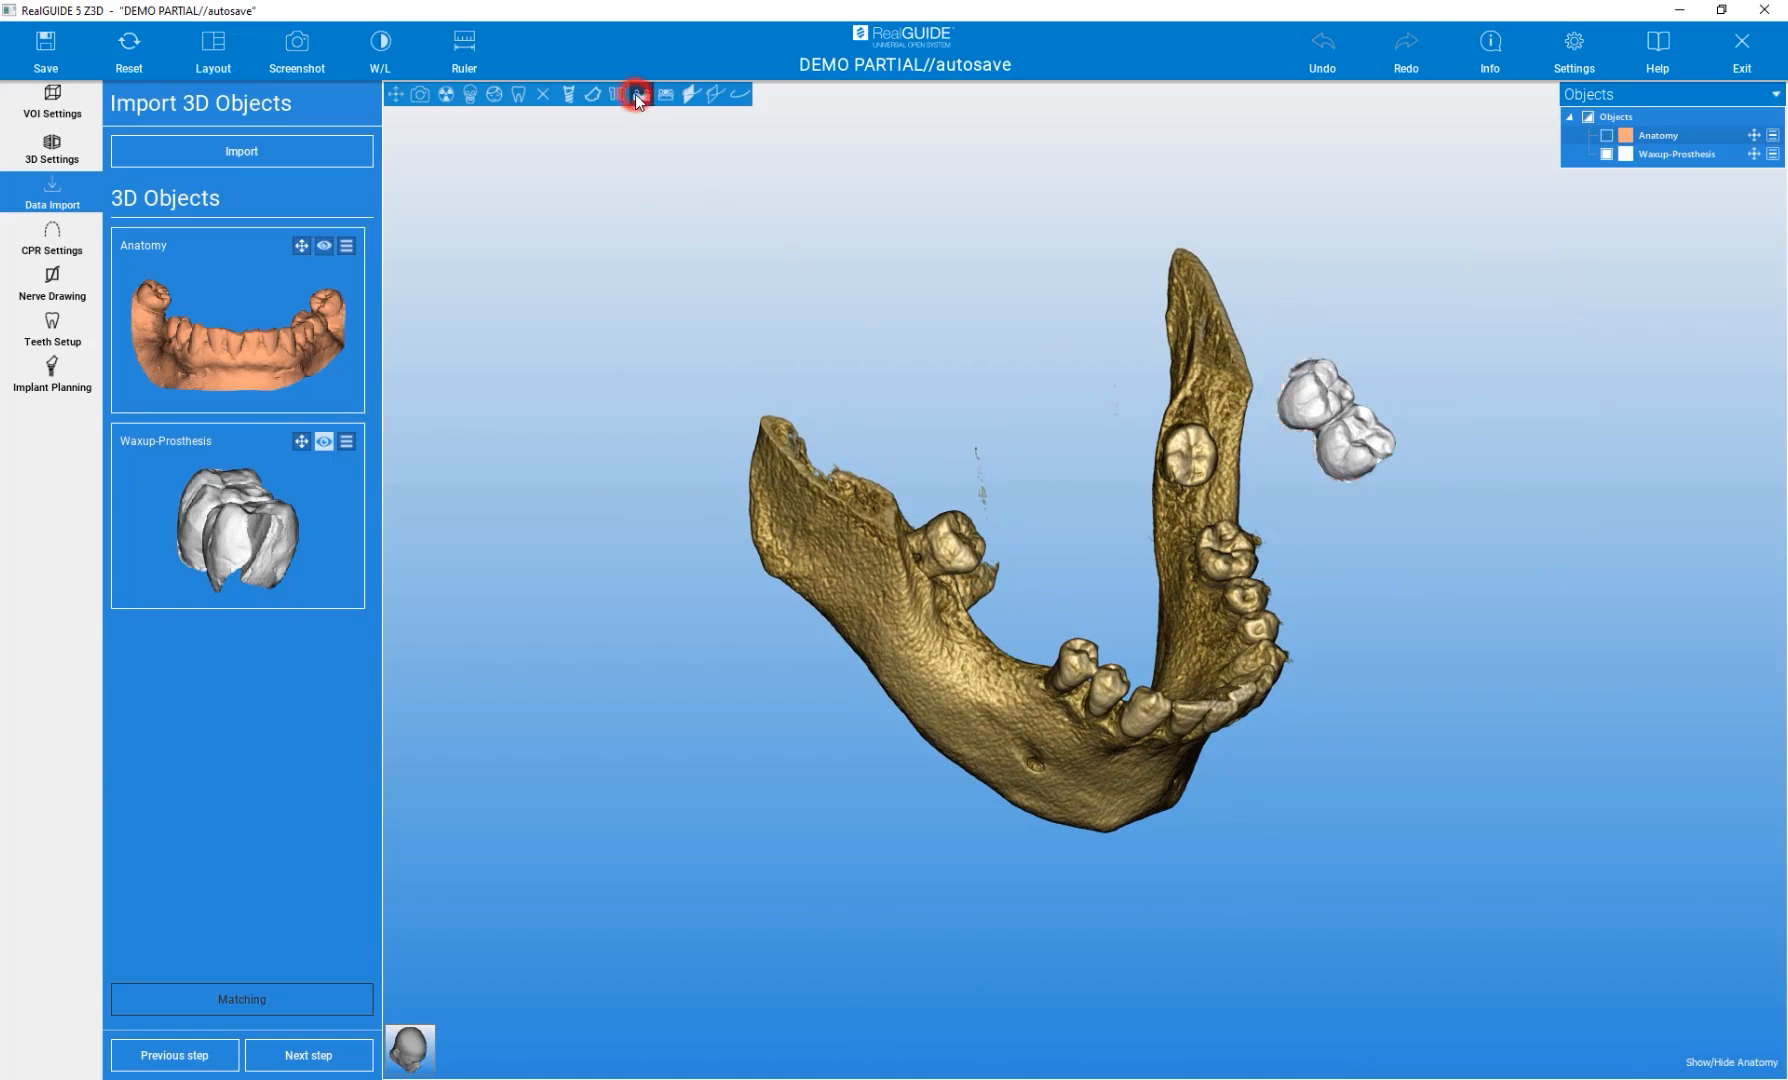
pyautogui.click(637, 95)
pyautogui.click(636, 94)
pyautogui.click(636, 94)
pyautogui.click(664, 94)
pyautogui.click(664, 94)
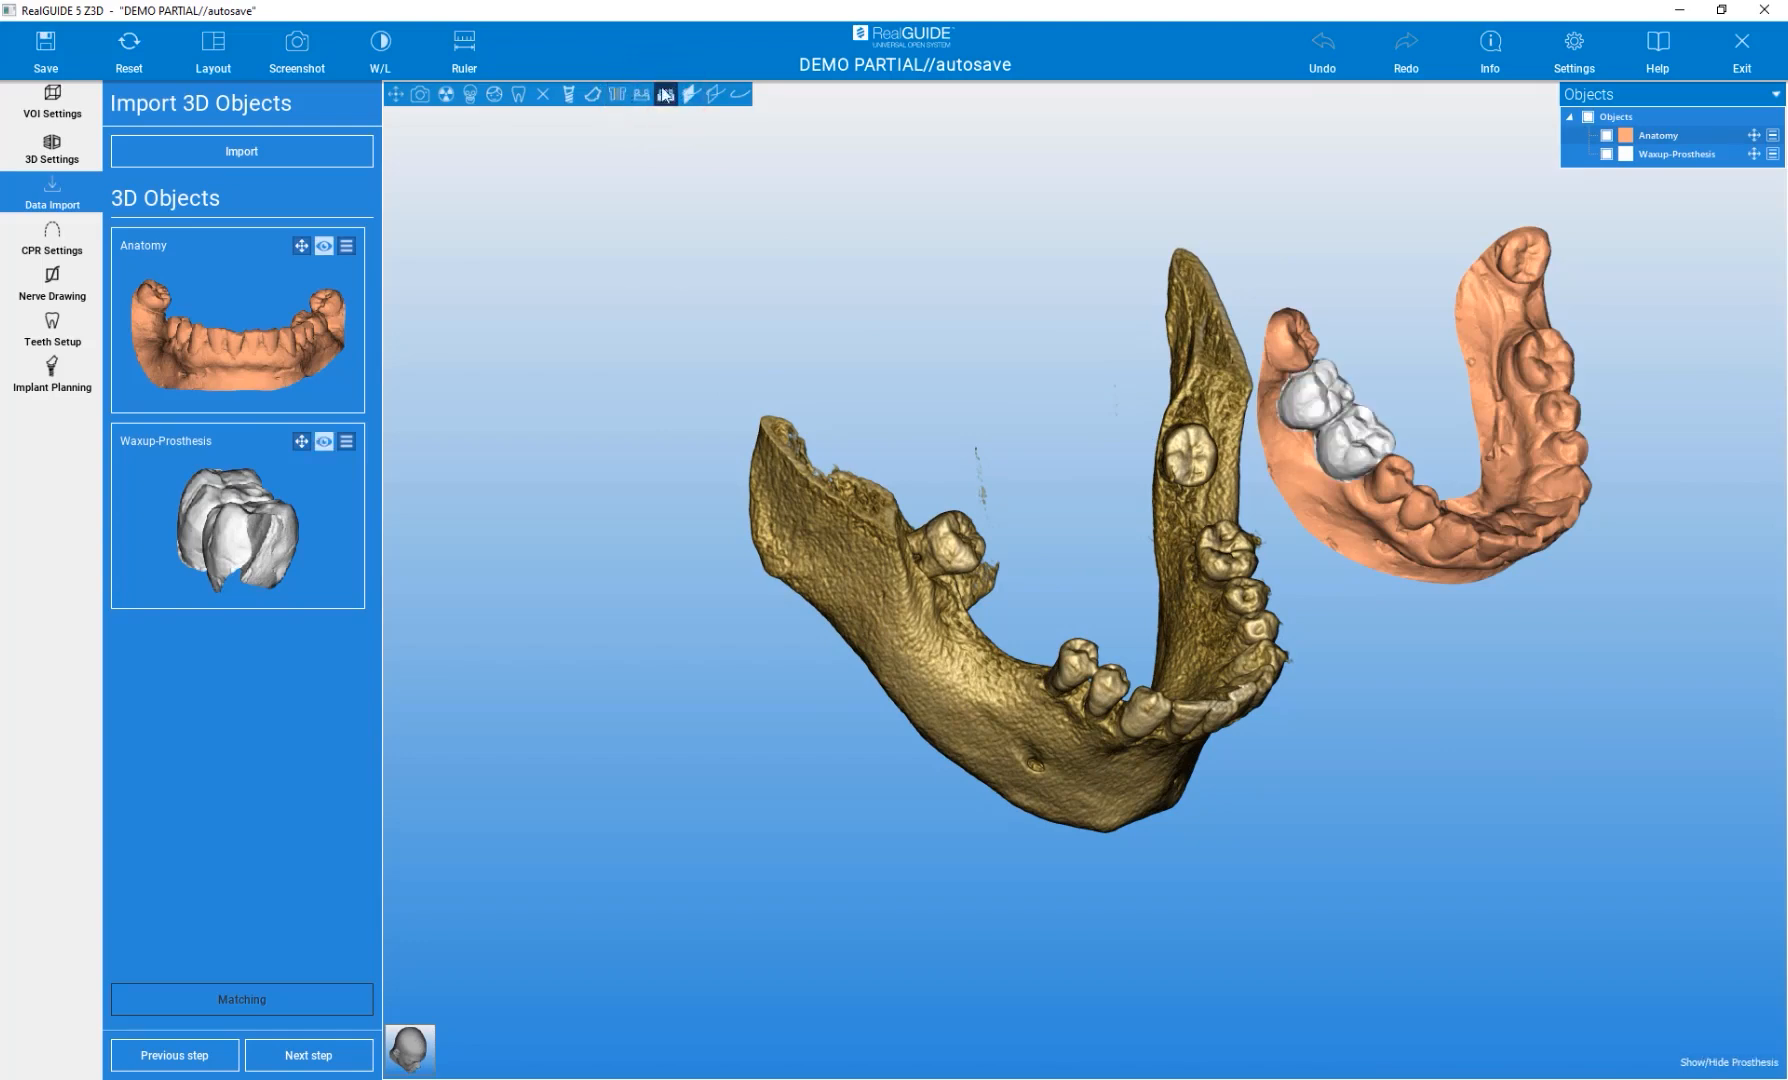
pyautogui.moveTo(1025, 367); pyautogui.dragTo(738, 288)
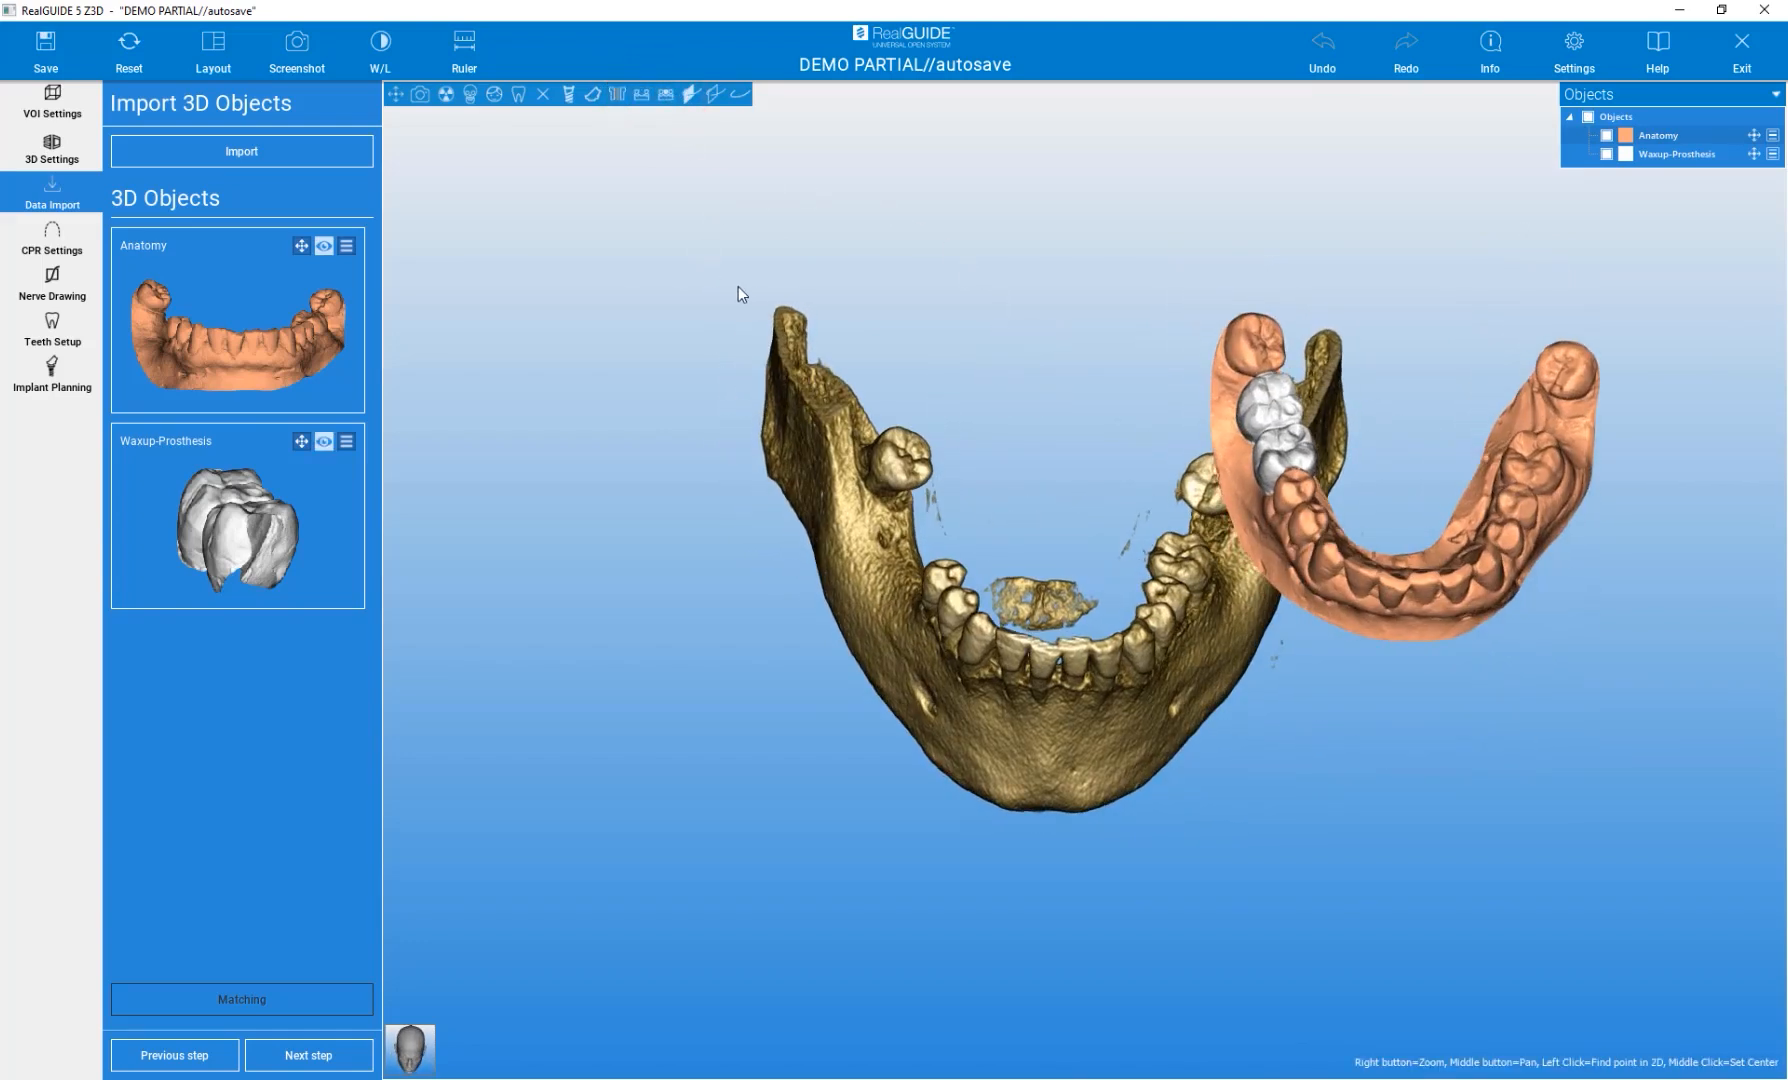
# Review the color choices and the available object actions for the Anatomy scan
pyautogui.click(347, 246)
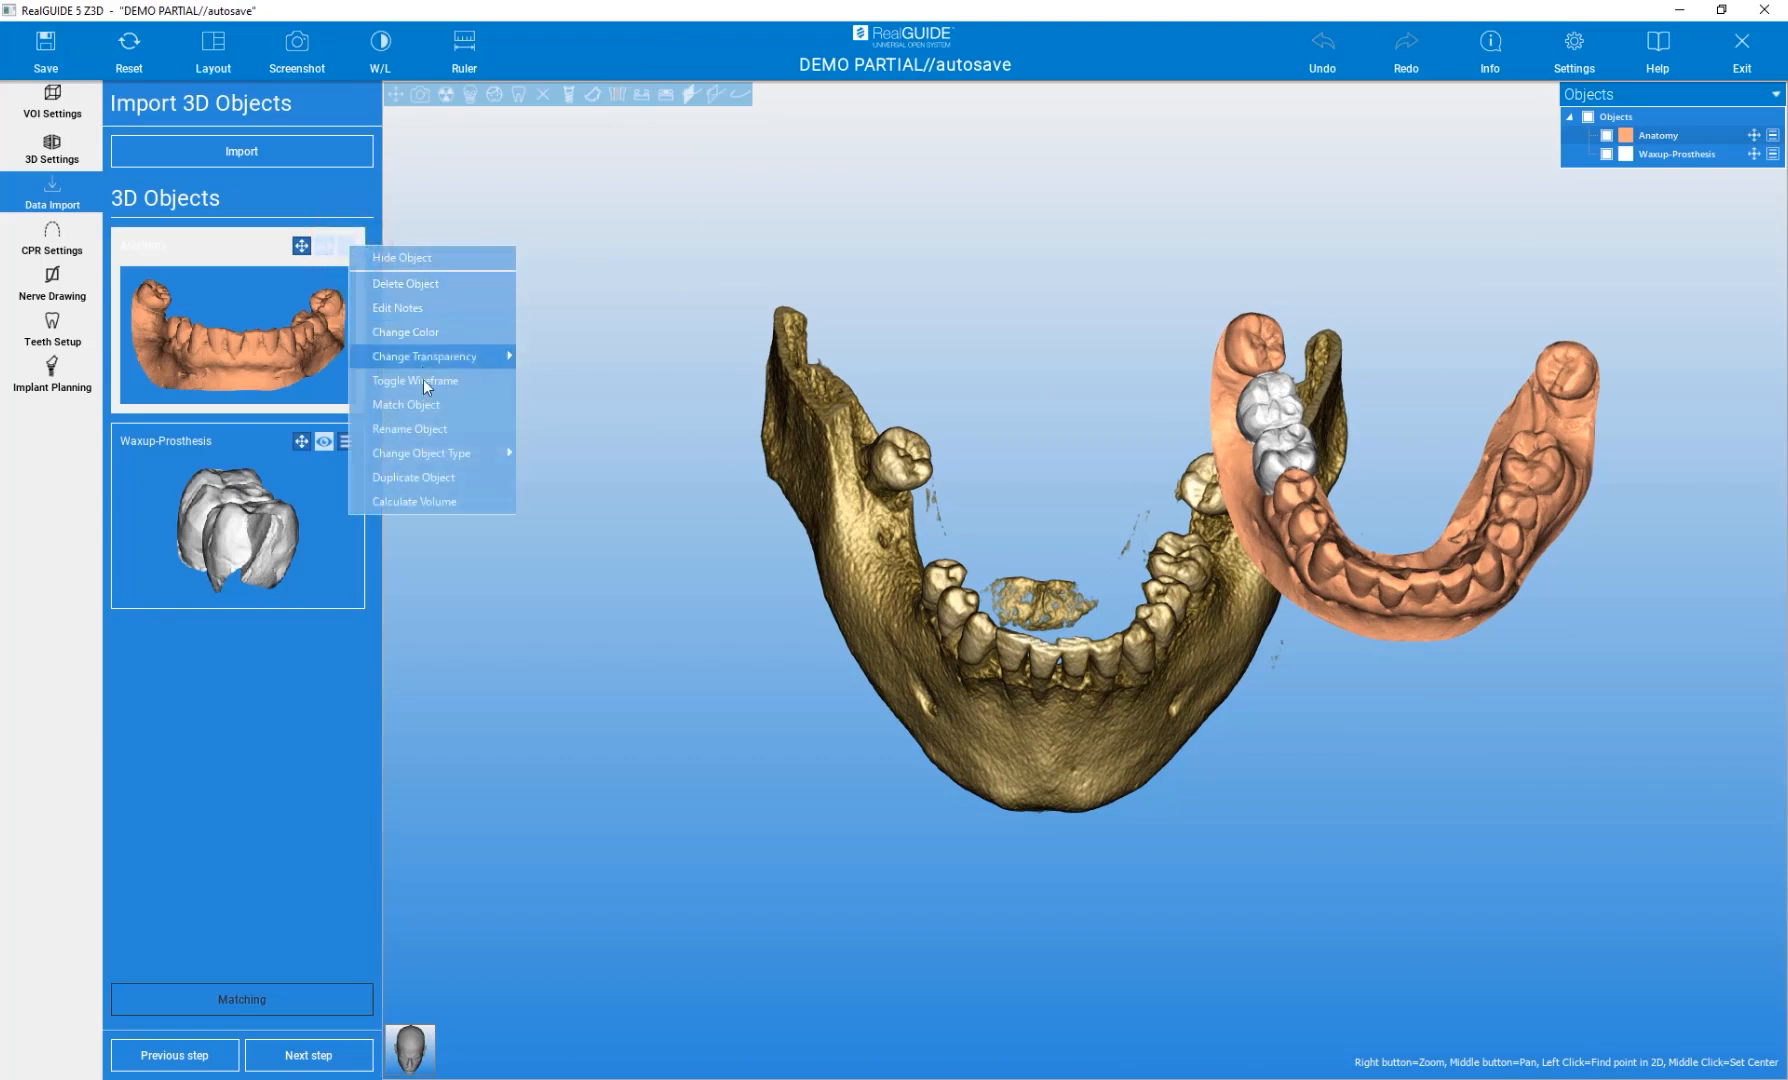
pyautogui.click(406, 332)
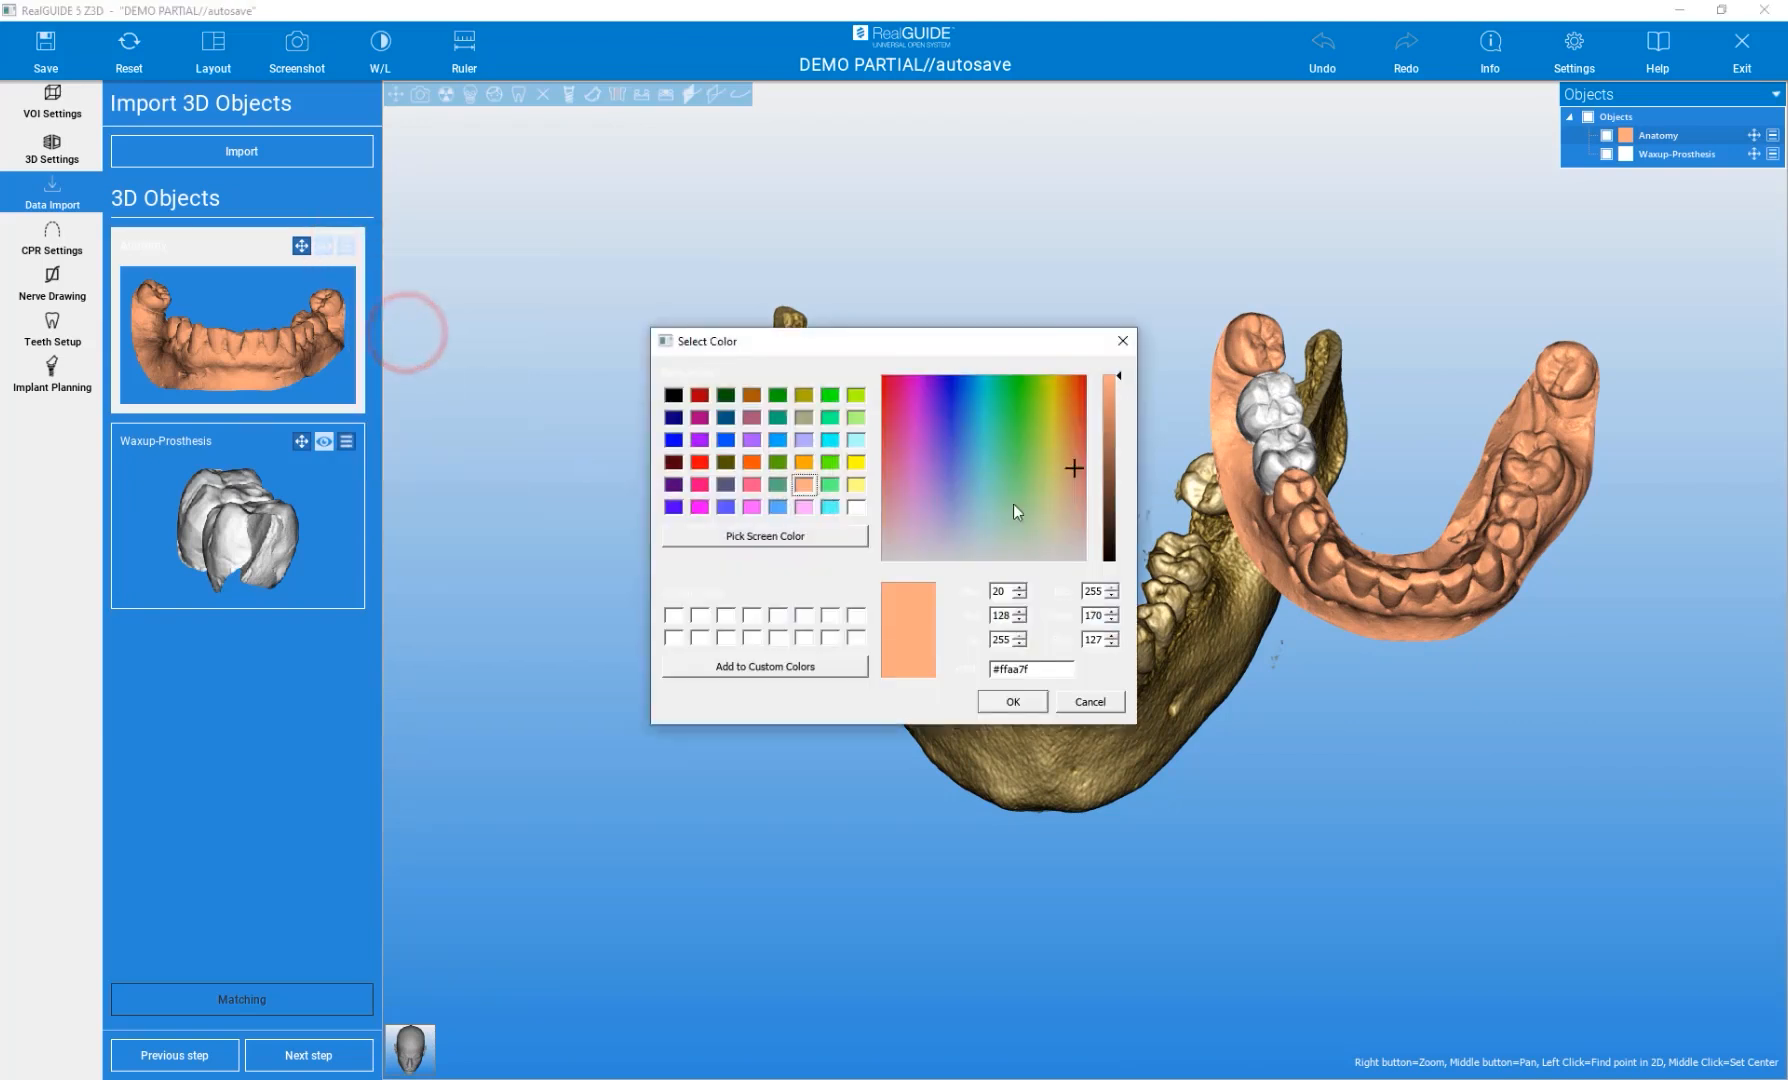
pyautogui.click(1090, 701)
pyautogui.moveTo(735, 590)
pyautogui.mouseDown()
pyautogui.moveTo(608, 571)
pyautogui.moveTo(765, 534)
pyautogui.moveTo(804, 570)
pyautogui.mouseUp()
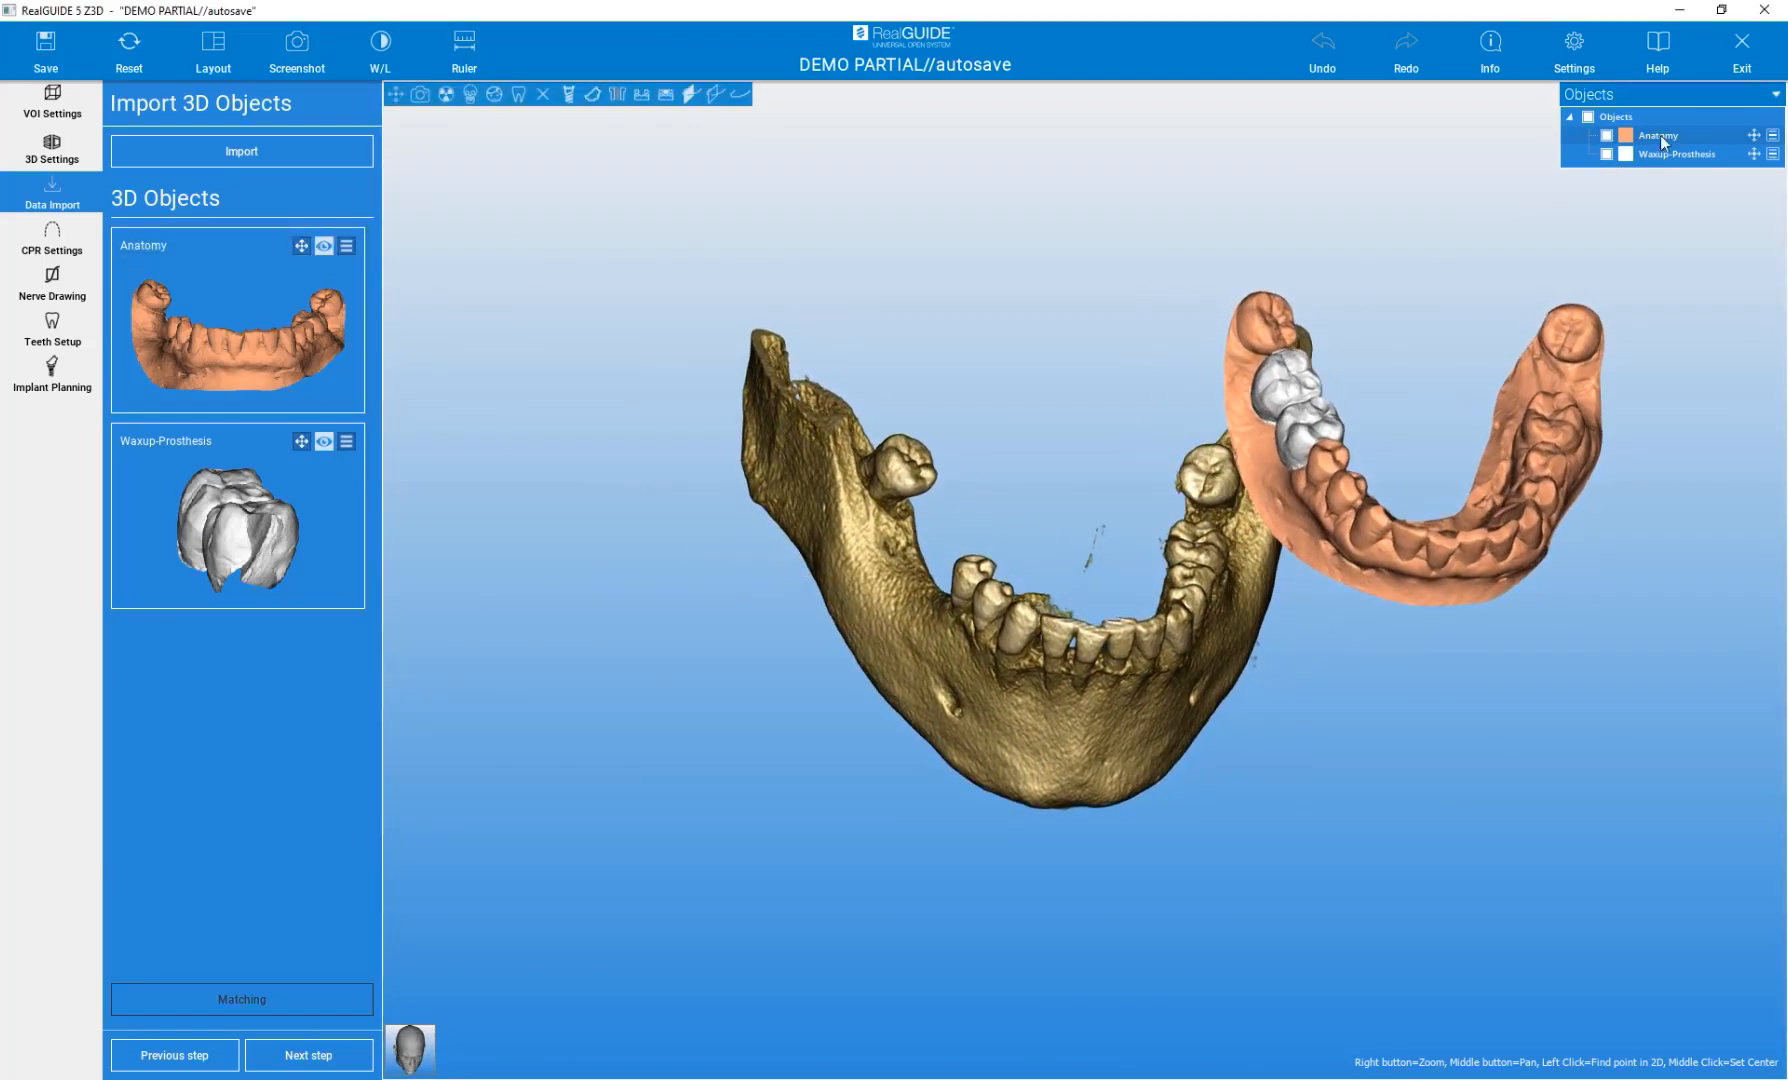
pyautogui.click(1773, 136)
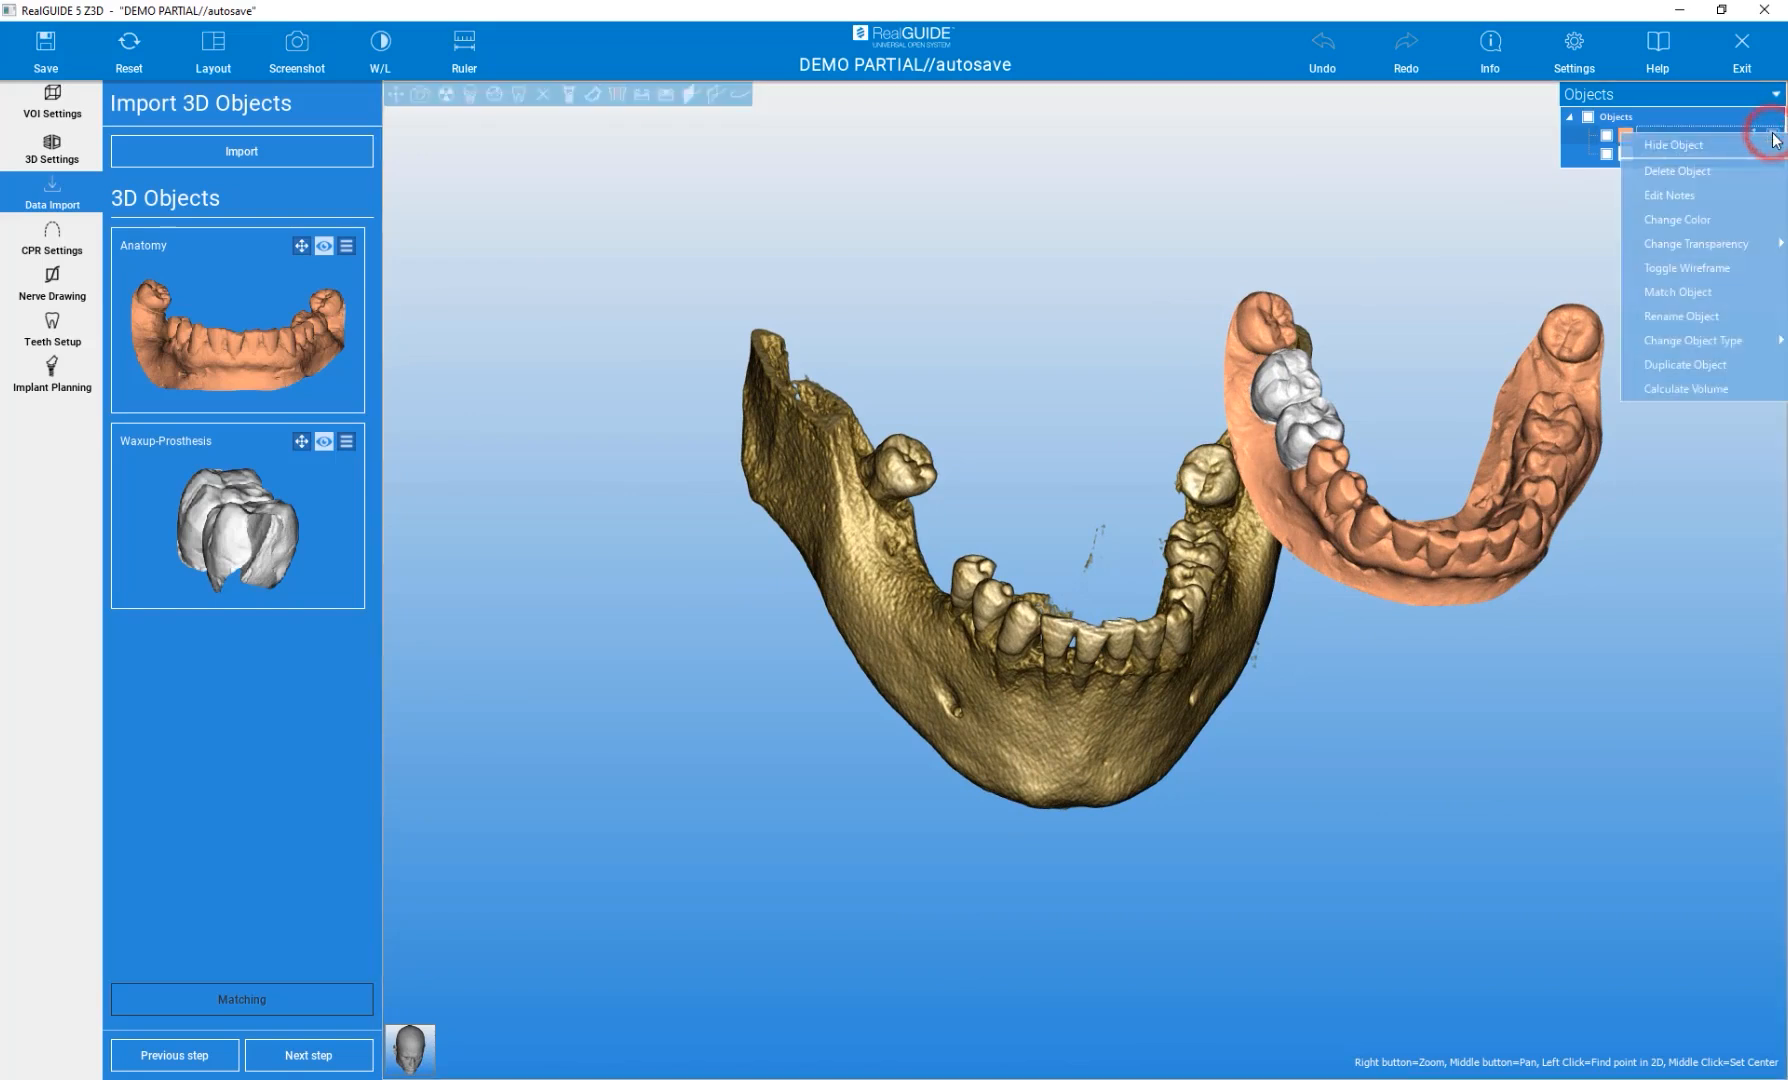
pyautogui.moveTo(1492, 700)
pyautogui.mouseDown()
pyautogui.moveTo(1127, 684)
pyautogui.moveTo(1307, 664)
pyautogui.moveTo(1501, 703)
pyautogui.mouseUp()
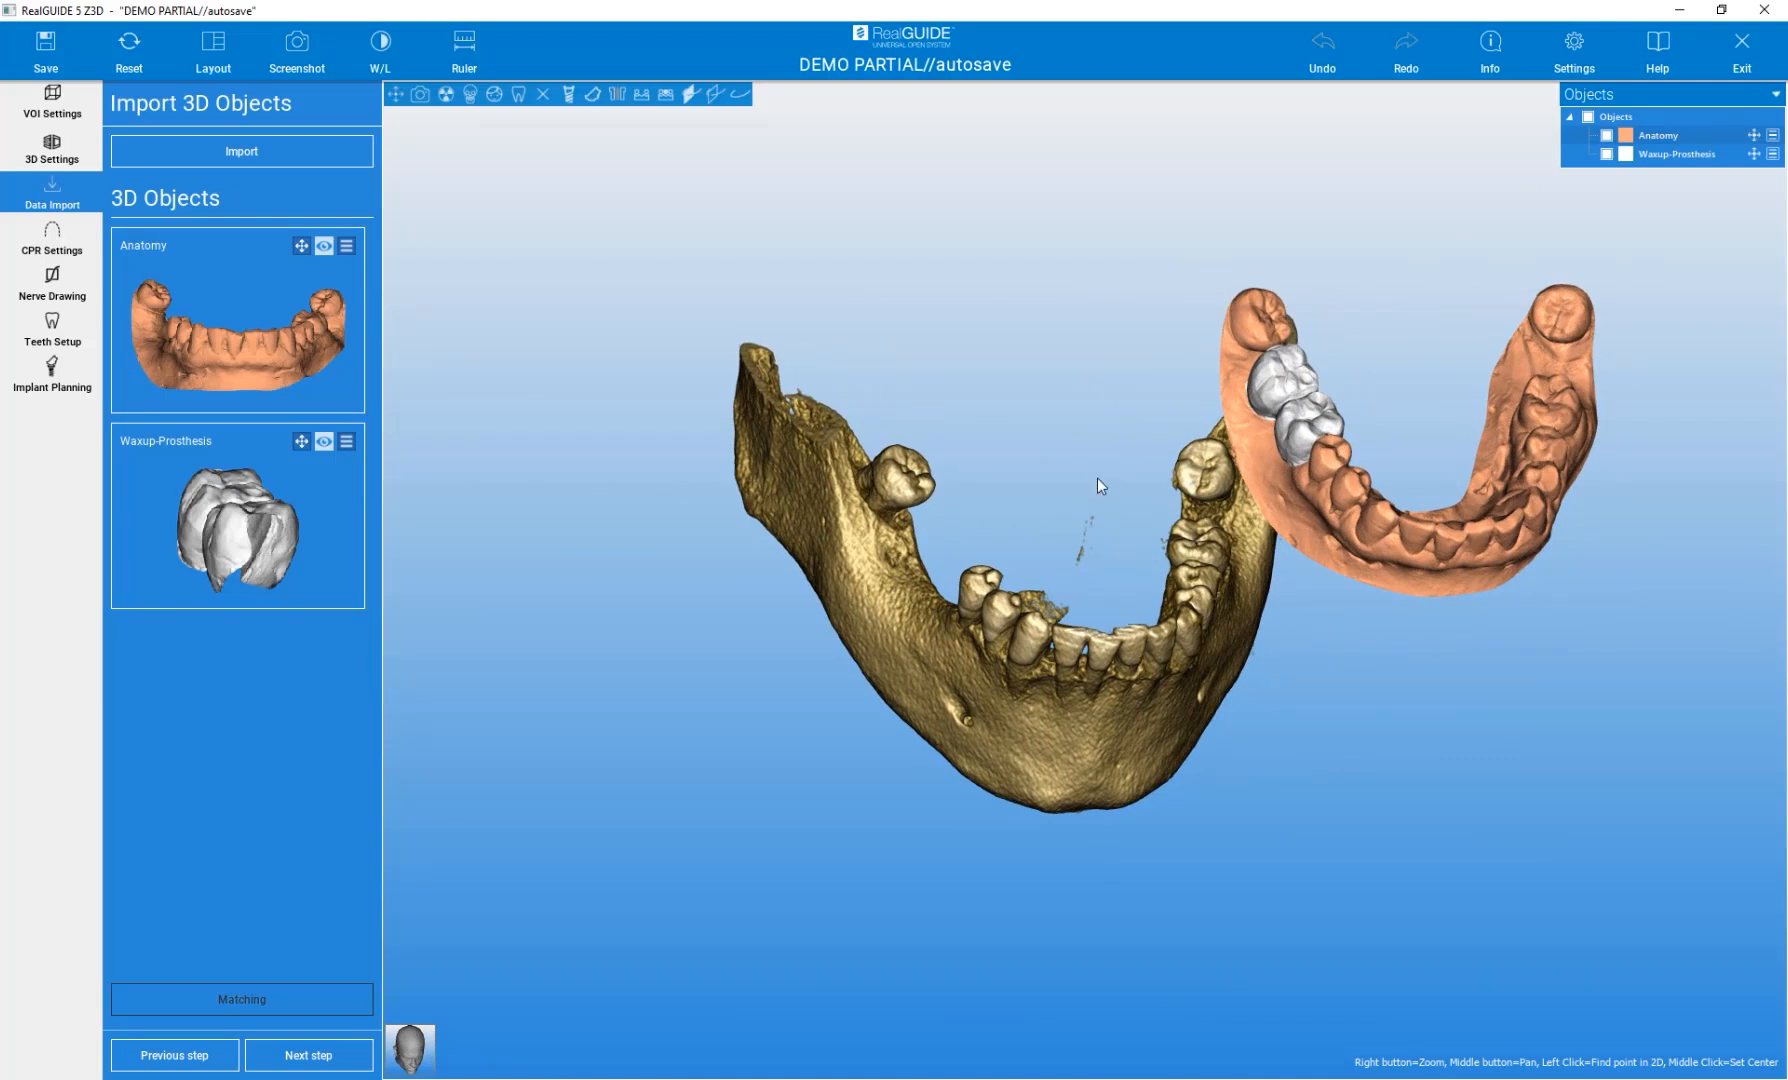
pyautogui.moveTo(1025, 425); pyautogui.dragTo(985, 443)
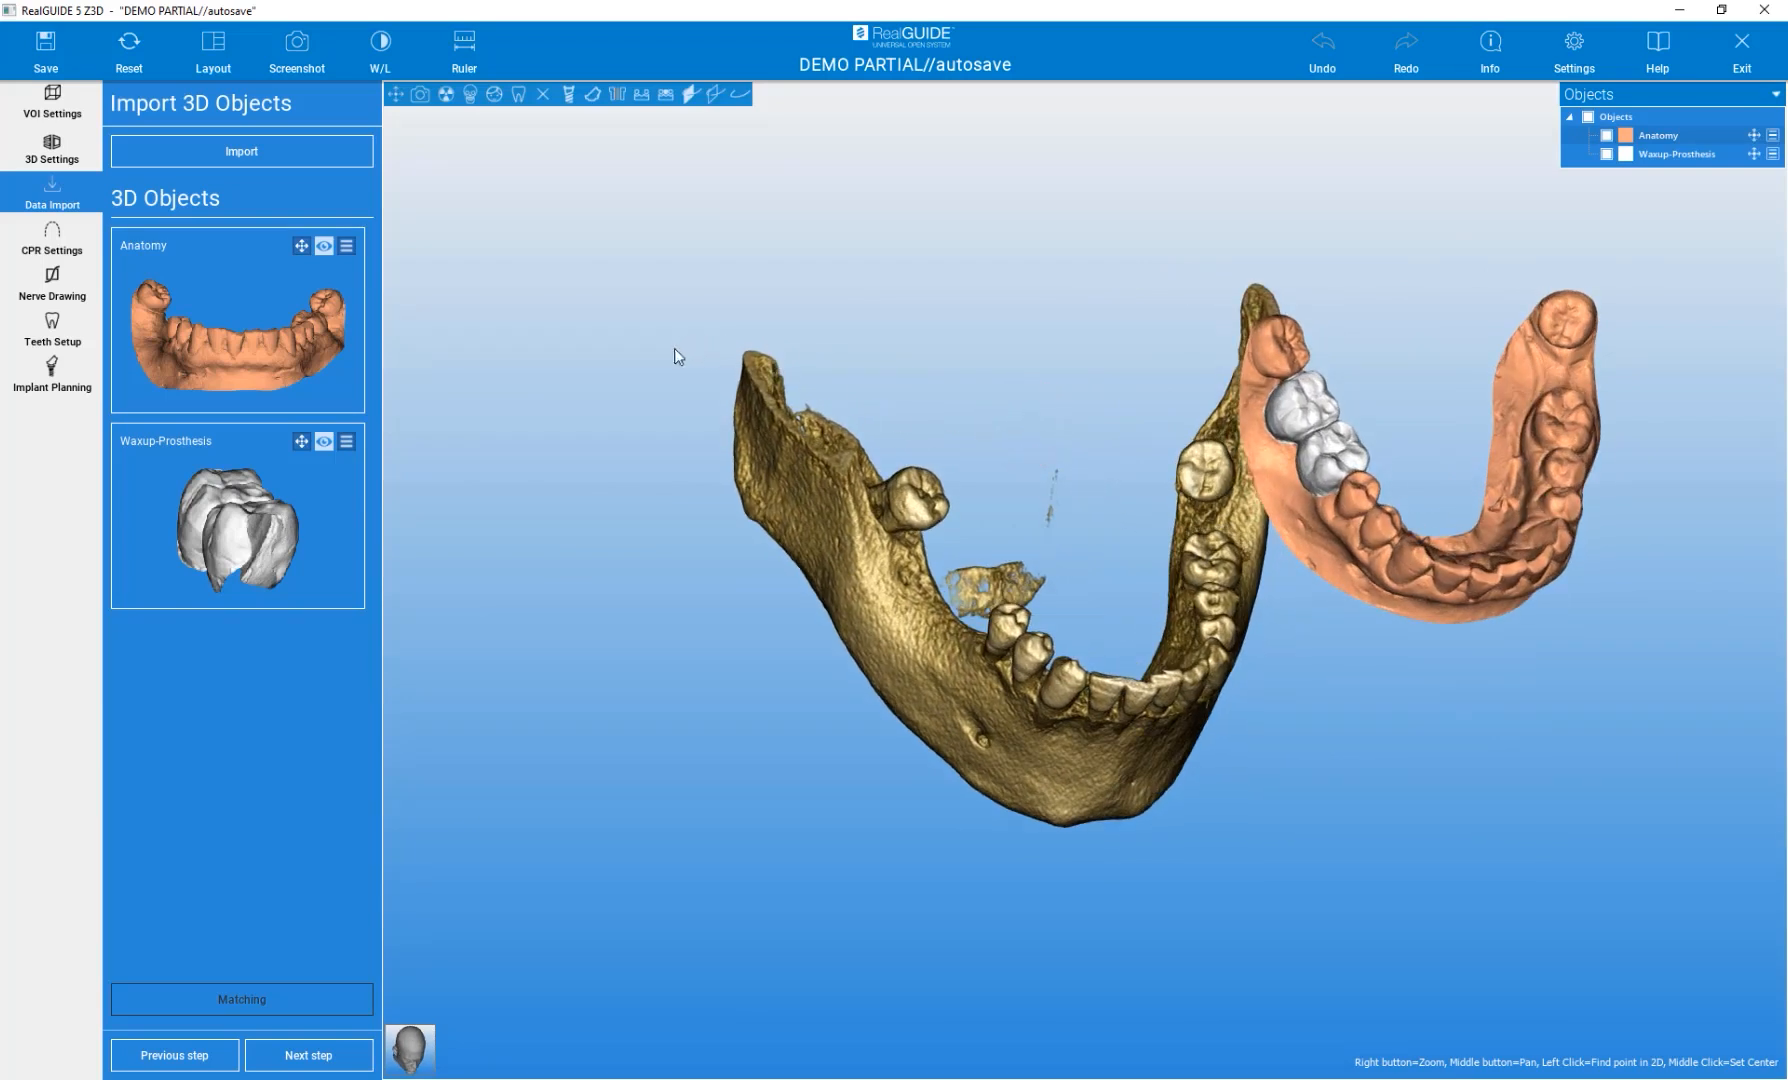
# Start aligning the Anatomy scan, using Matching as its object position
pyautogui.click(270, 309)
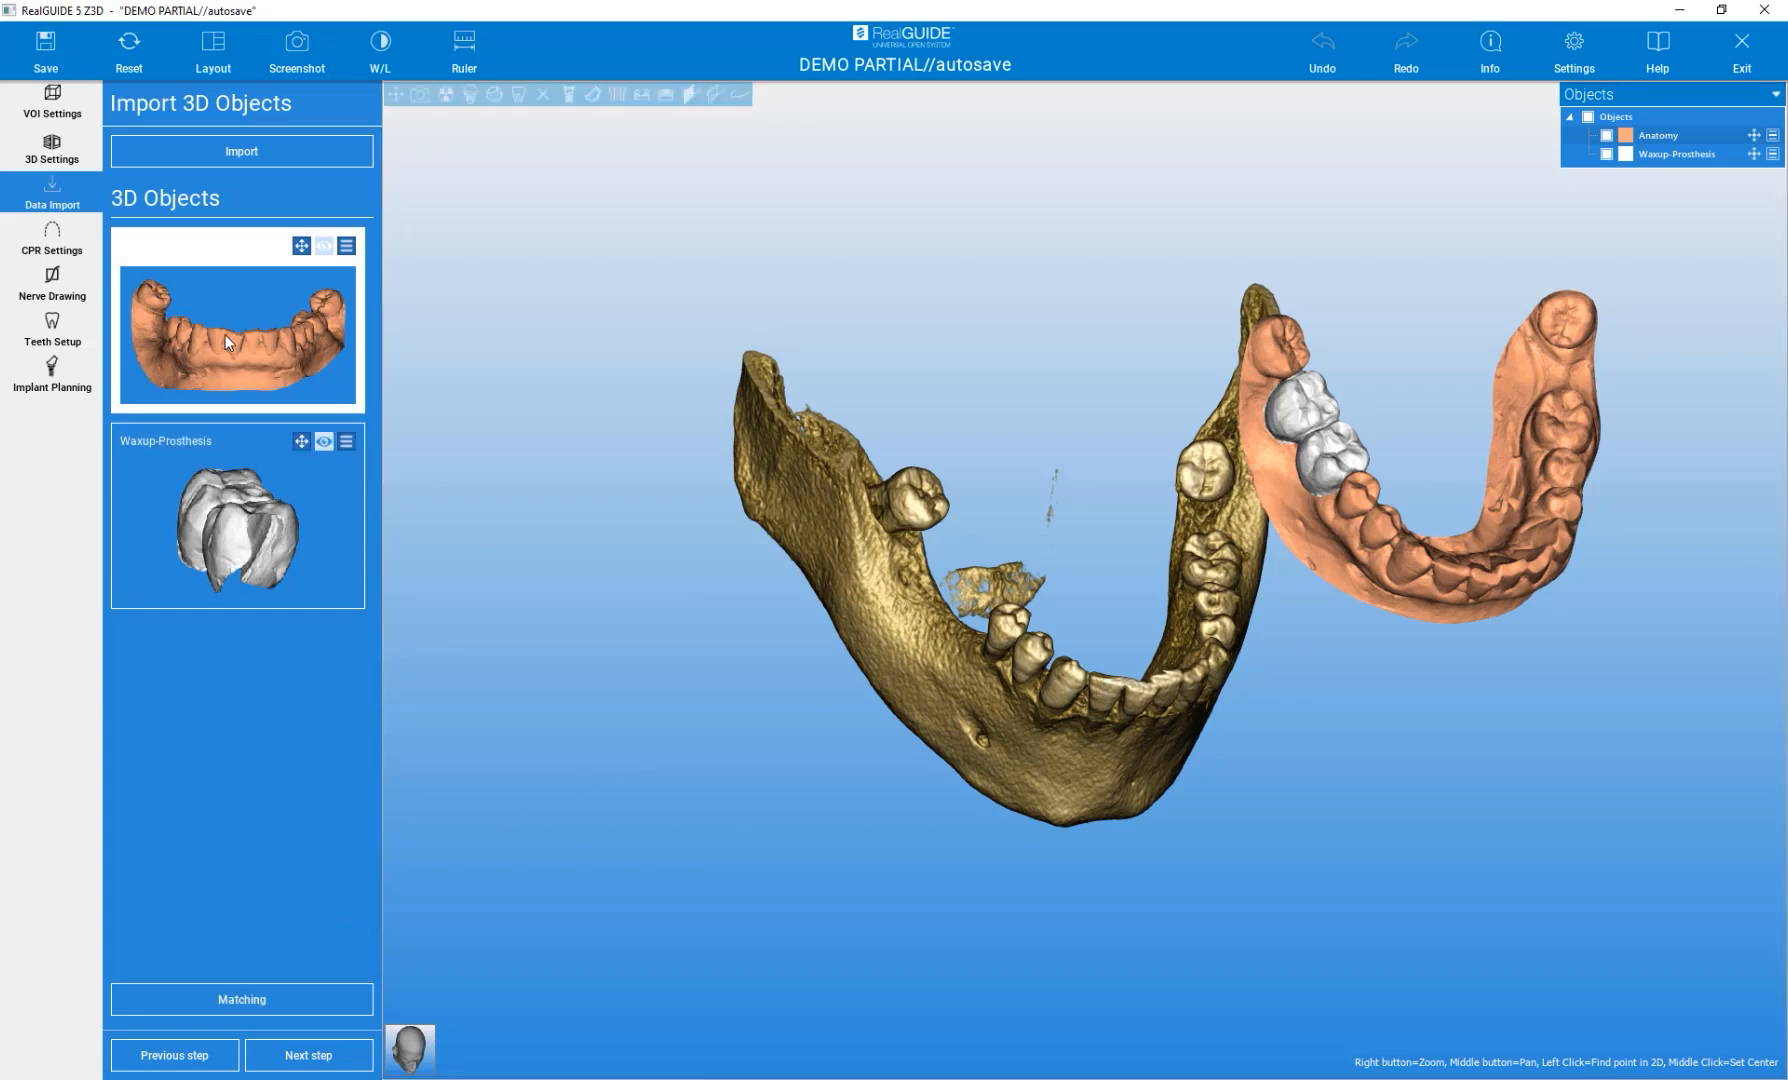
pyautogui.click(241, 997)
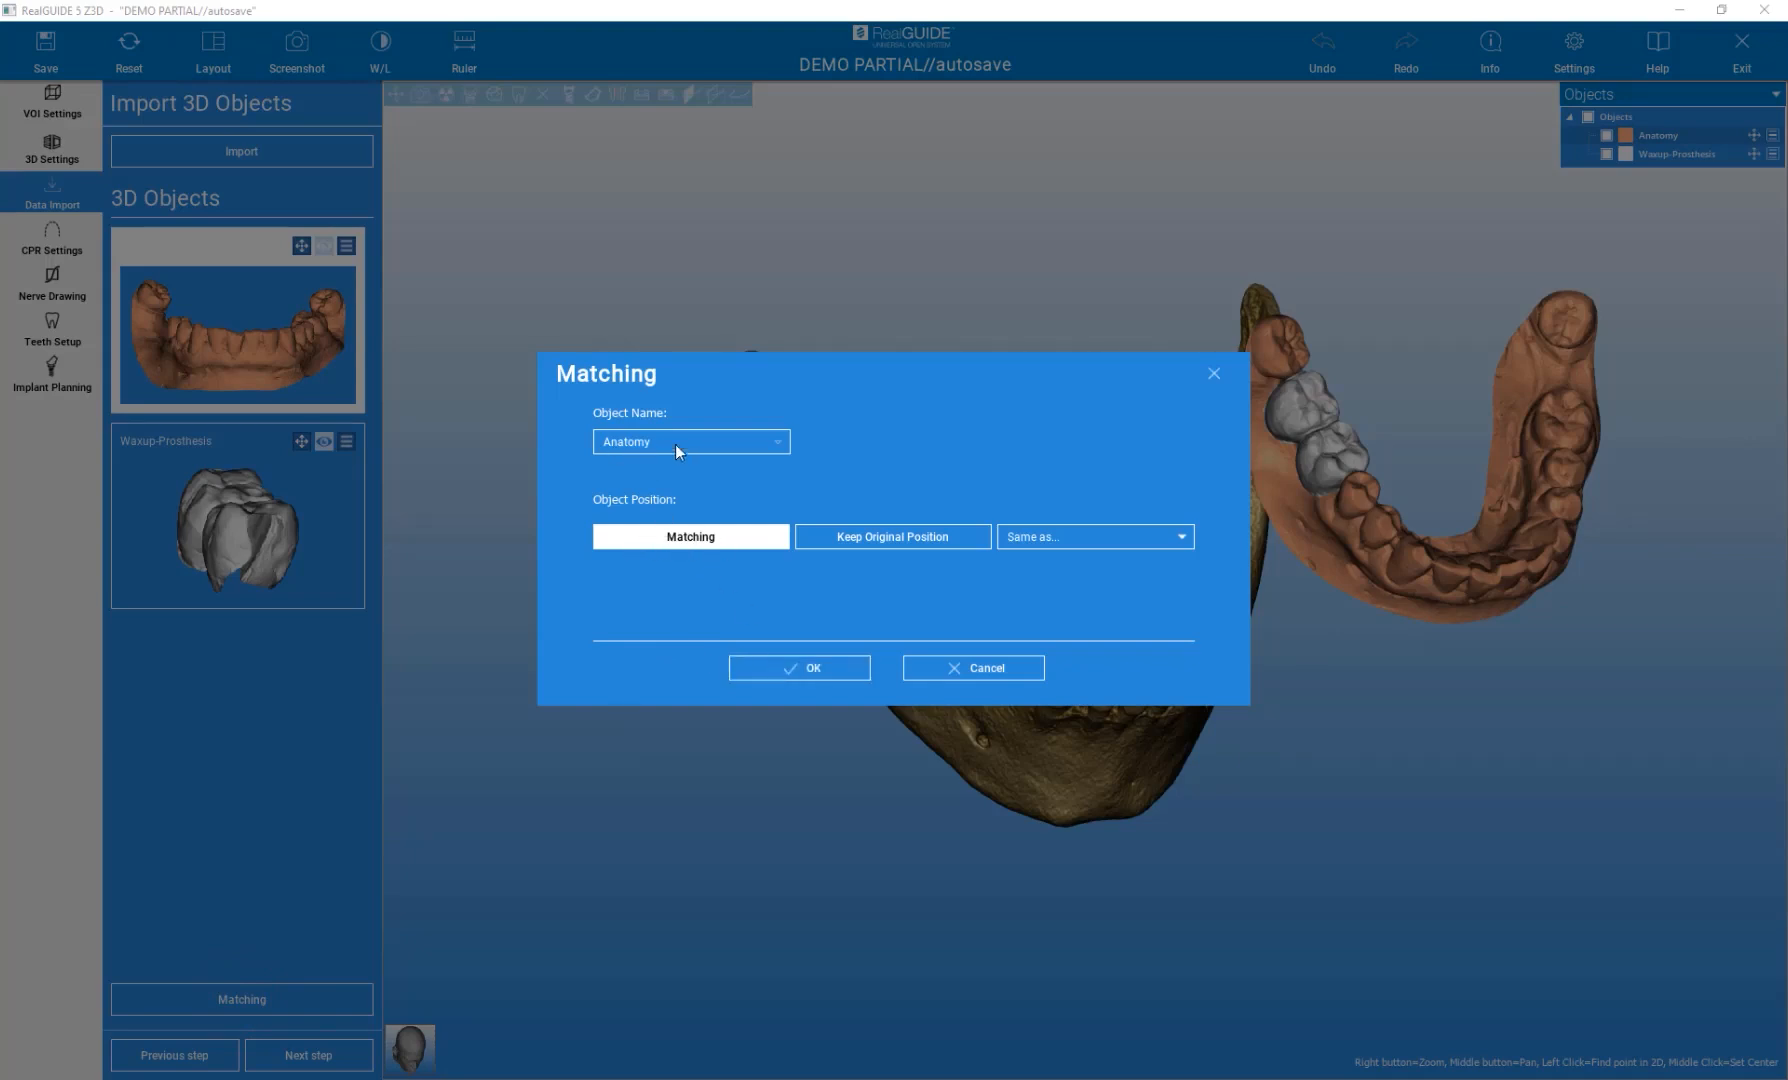
pyautogui.click(777, 666)
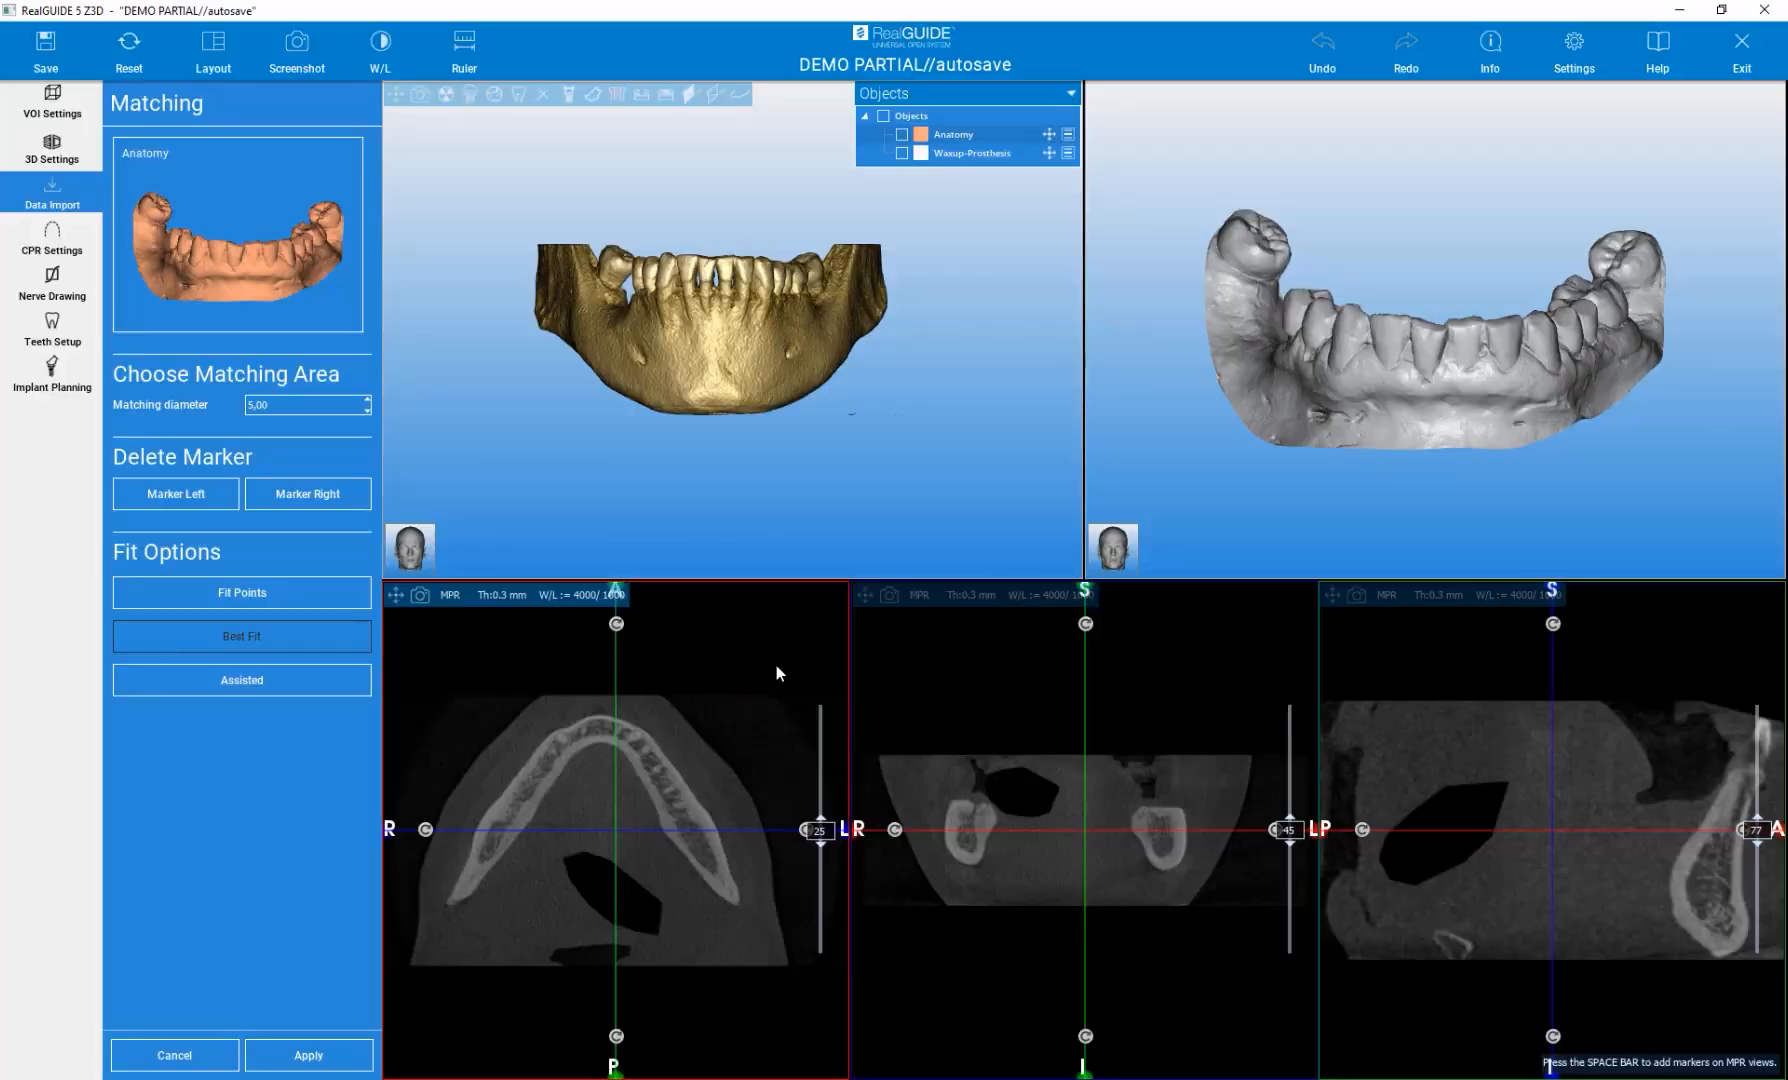
# Place three matching markers on the Anatomy scan: on the last molar of each side and on the premolar beside the gap
pyautogui.moveTo(620, 446); pyautogui.dragTo(455, 332)
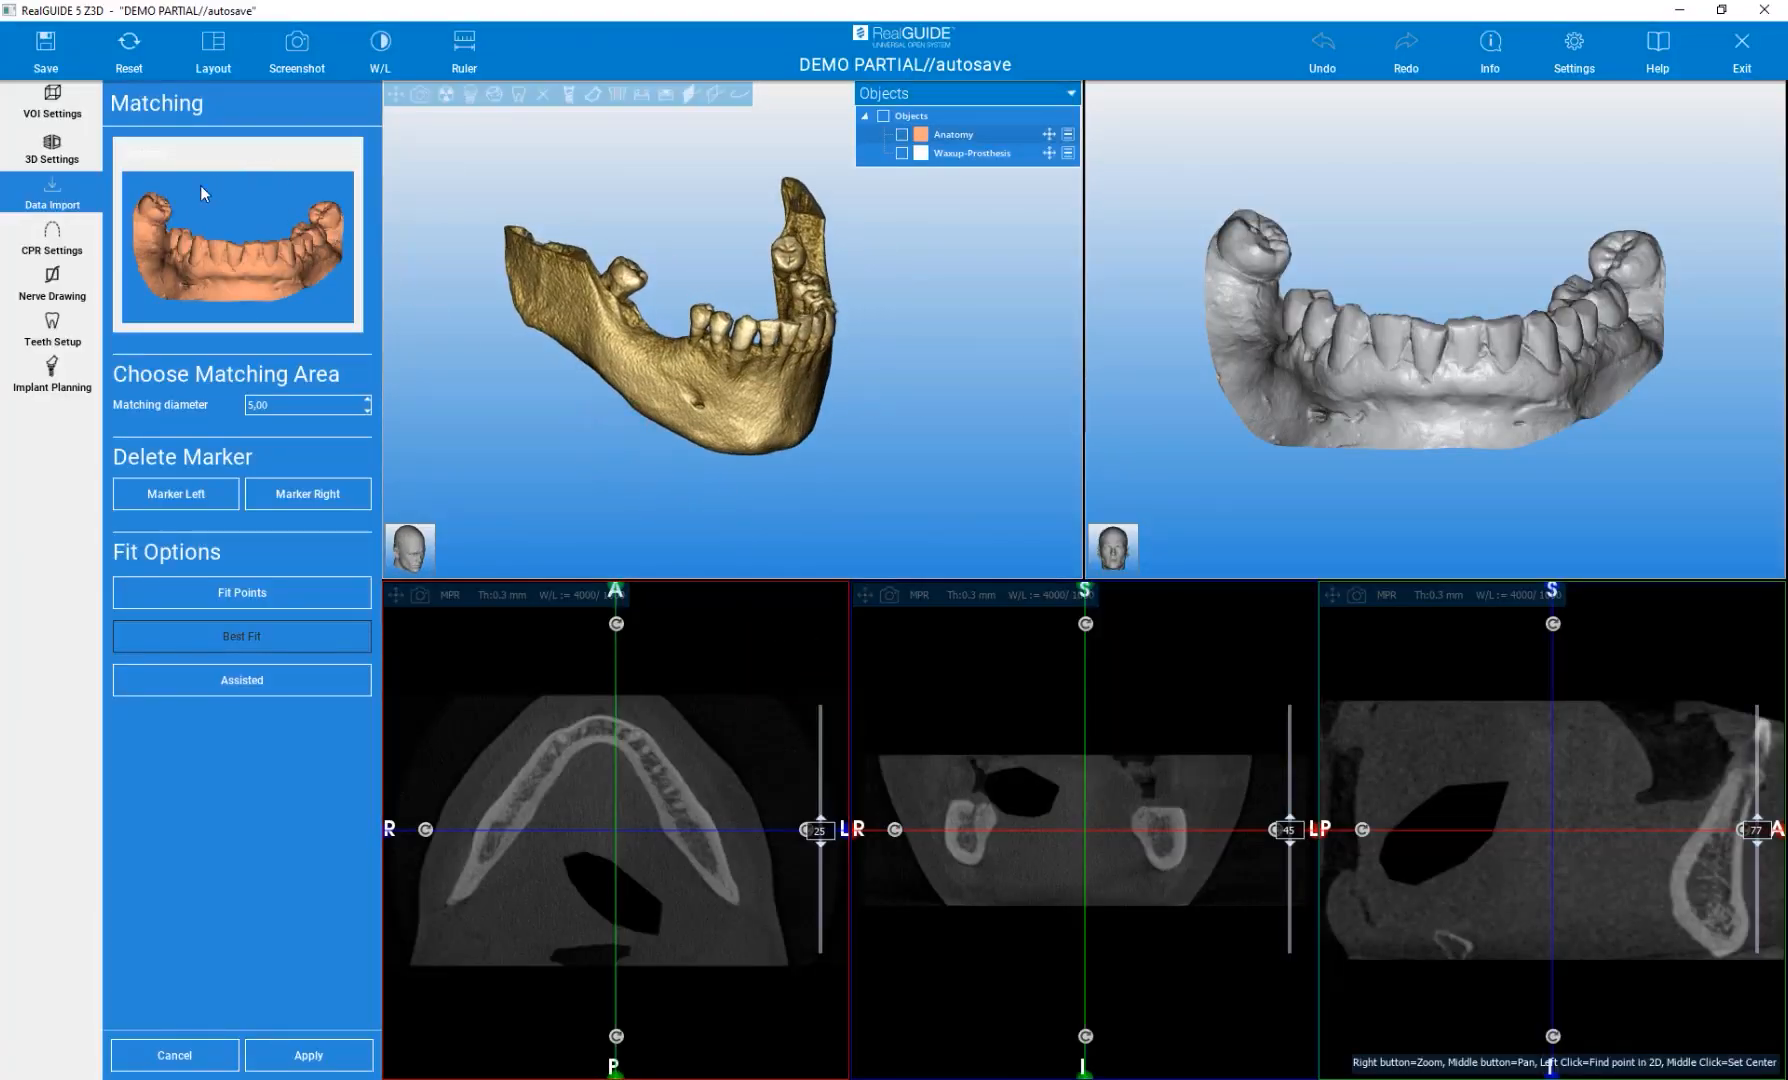
pyautogui.moveTo(500, 410); pyautogui.dragTo(508, 426)
pyautogui.moveTo(1157, 407); pyautogui.dragTo(1358, 342)
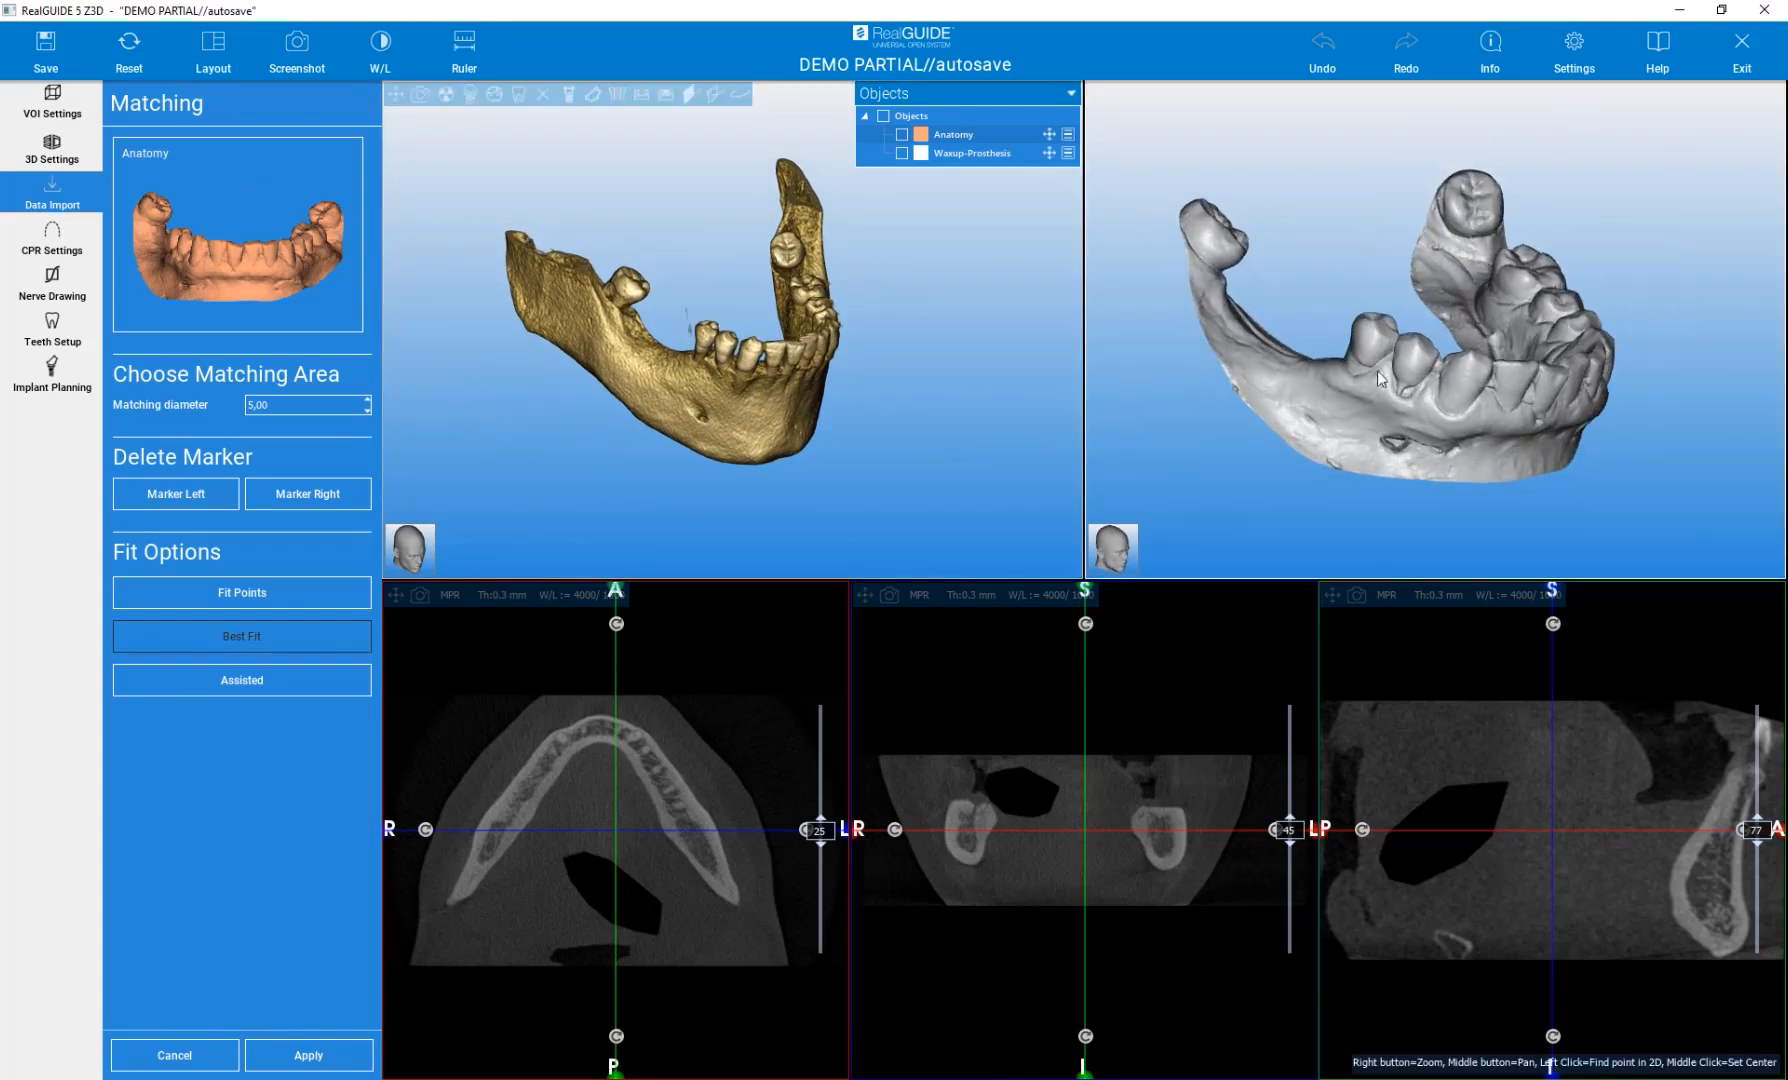
pyautogui.moveTo(972, 401); pyautogui.dragTo(657, 397)
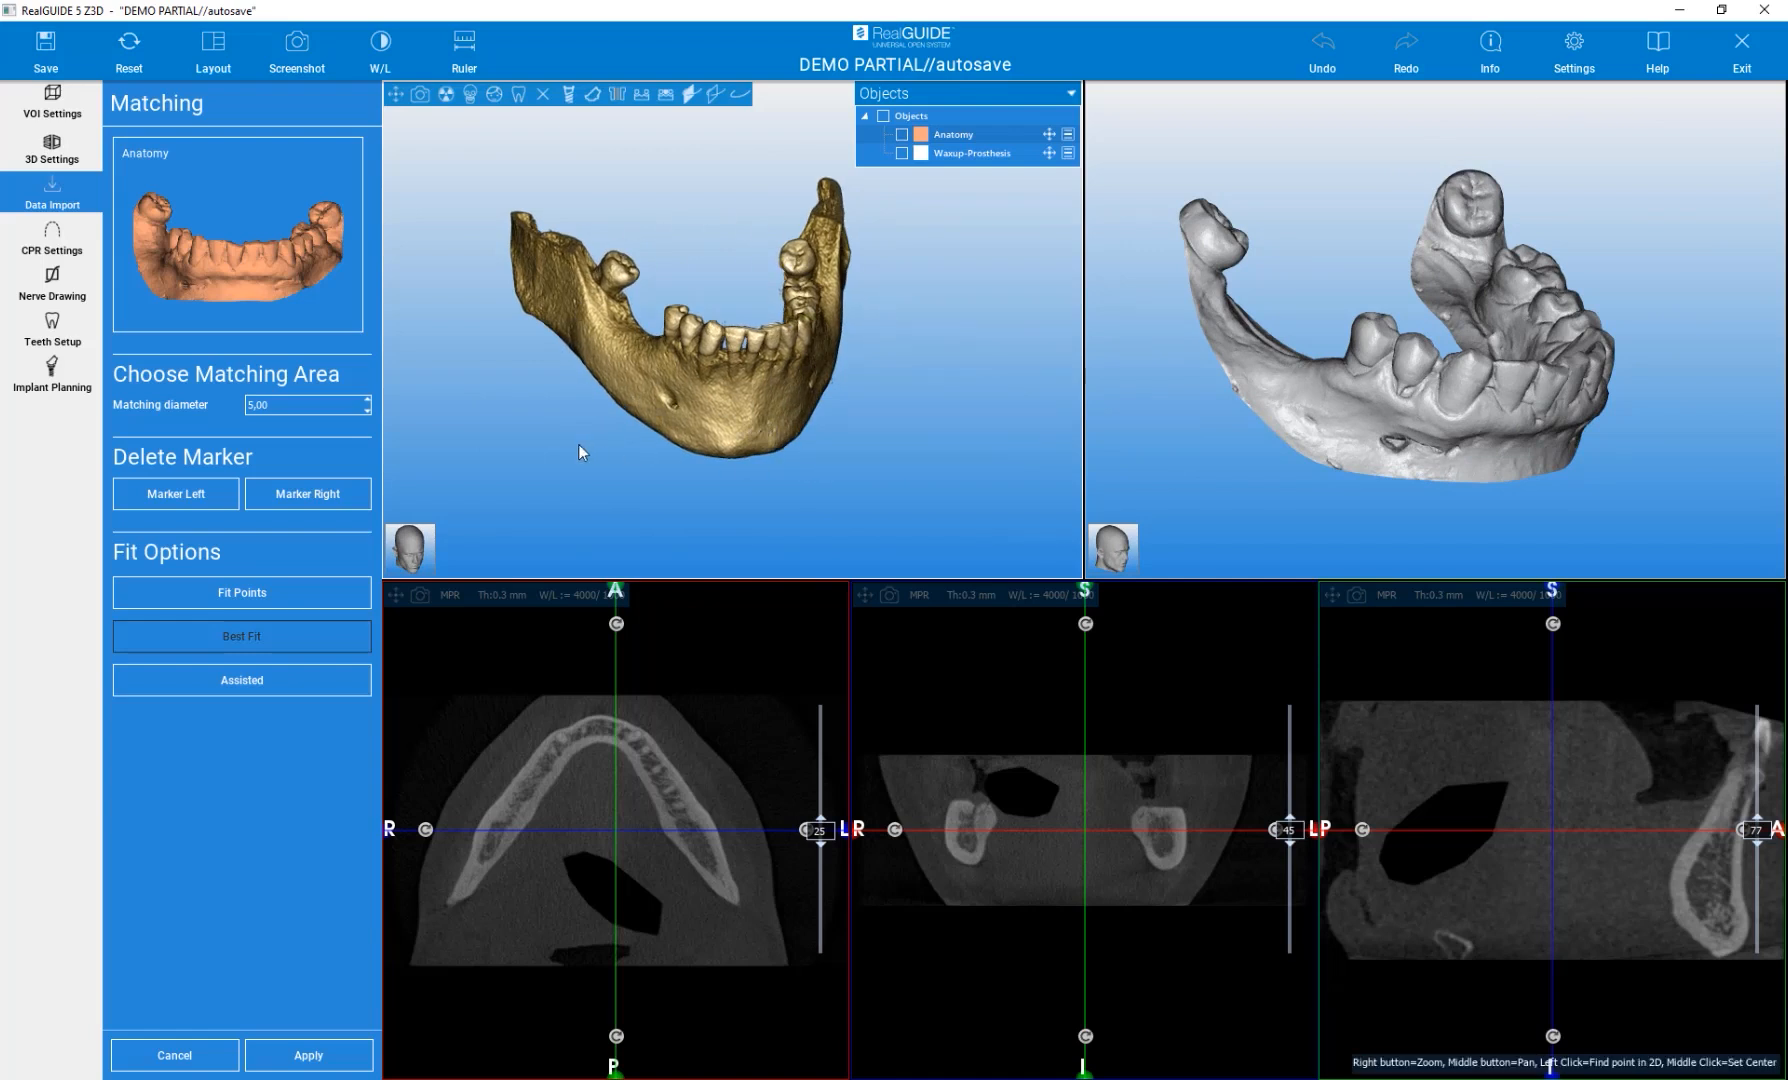
pyautogui.moveTo(527, 440); pyautogui.dragTo(511, 429)
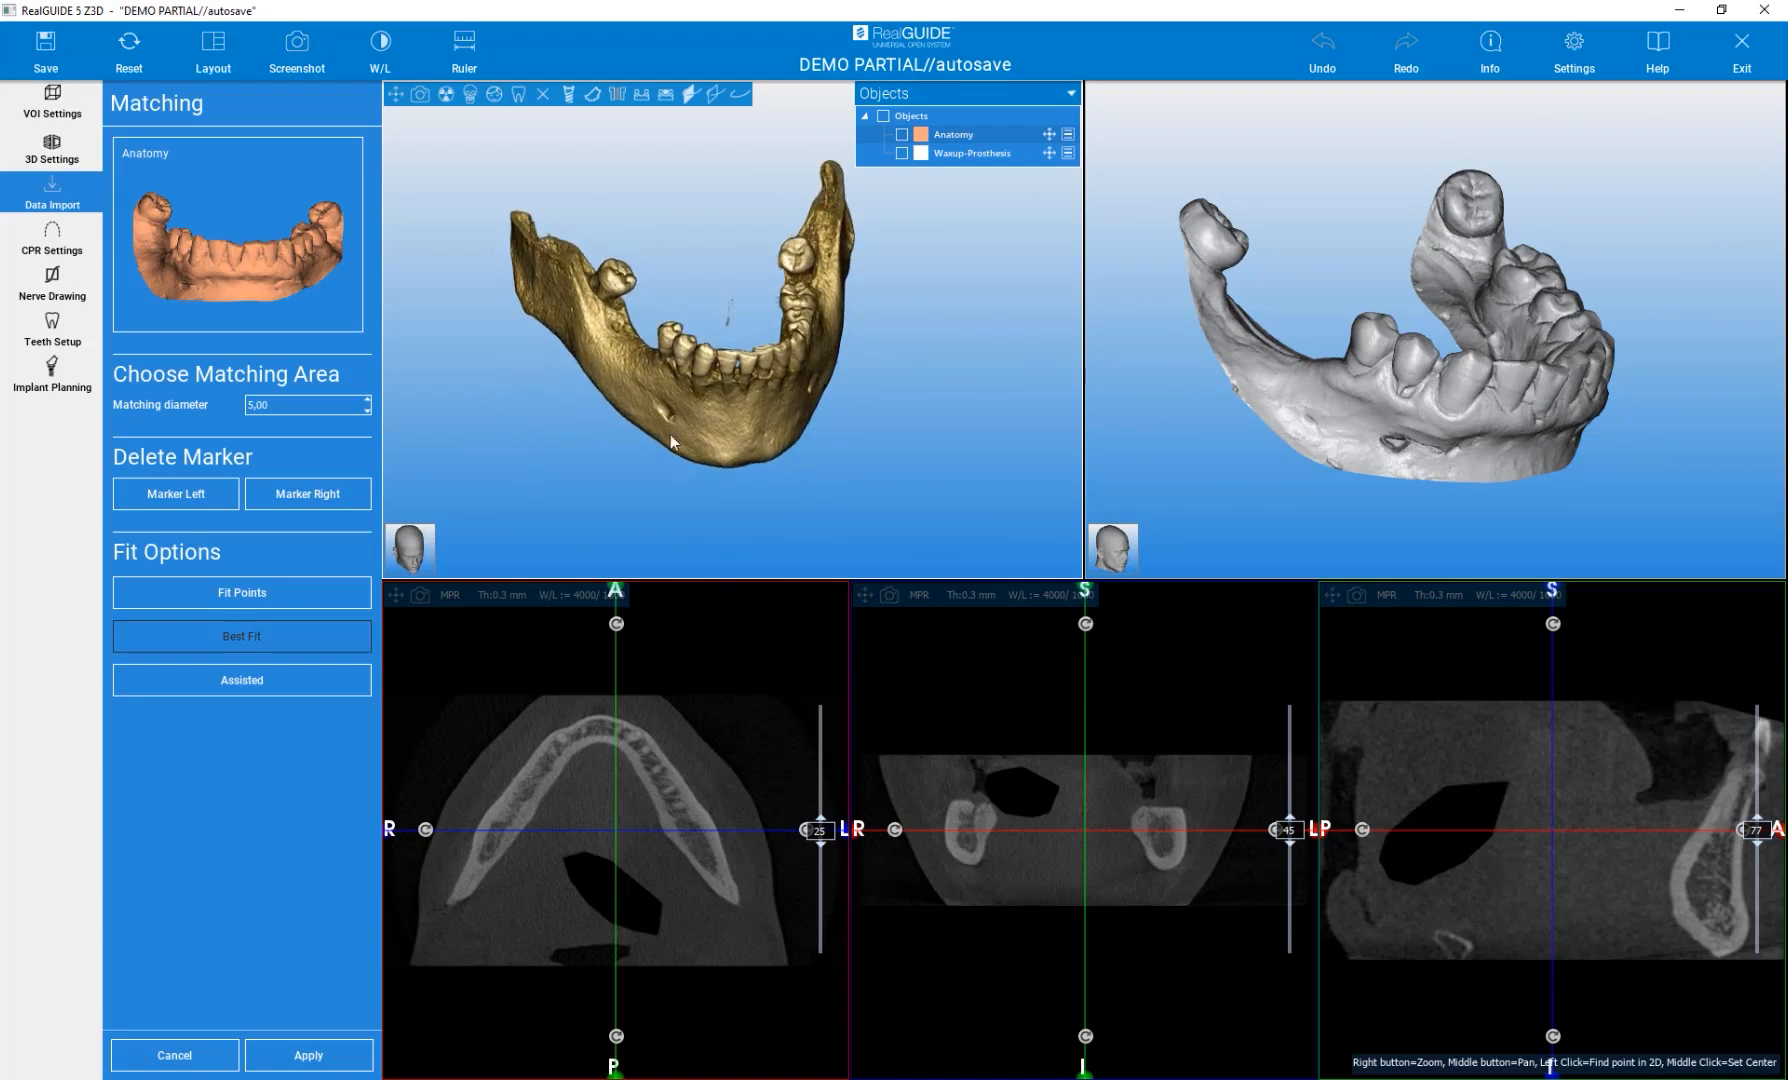
pyautogui.click(1472, 193)
pyautogui.moveTo(1340, 215); pyautogui.dragTo(1218, 316)
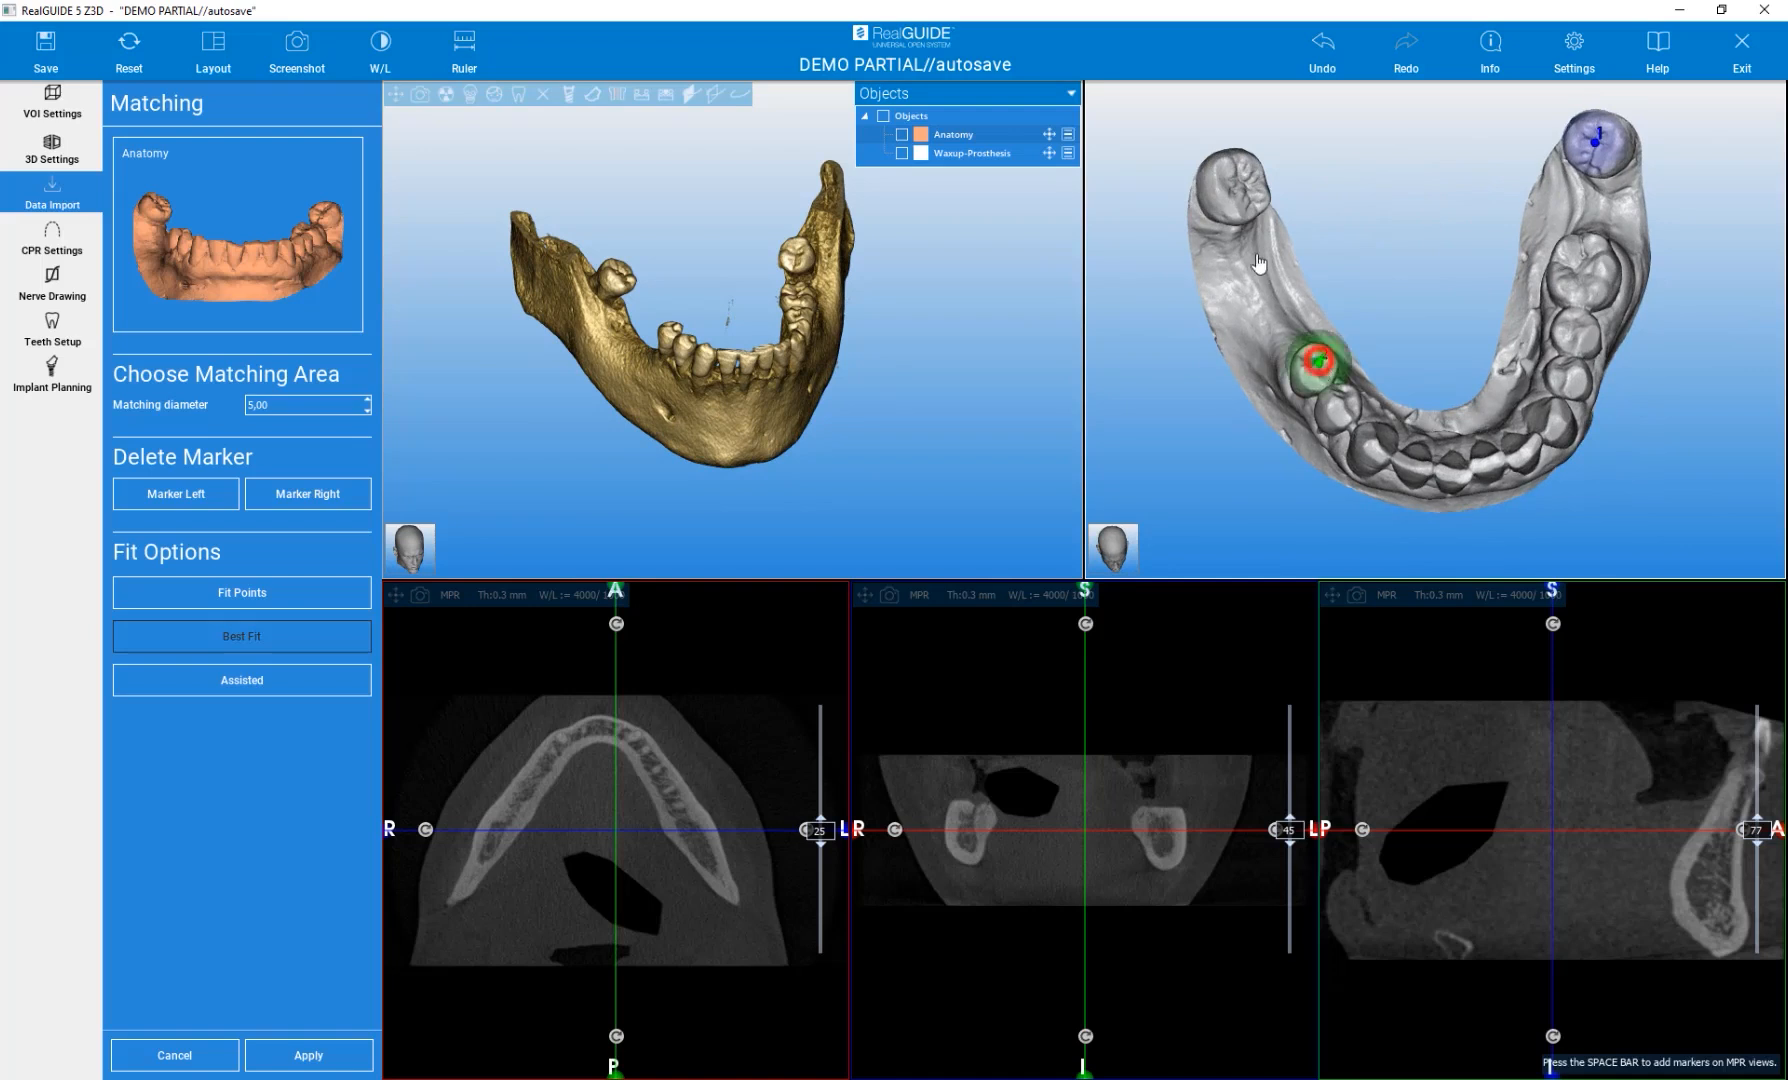
pyautogui.click(1236, 178)
# Place the three corresponding markers on the same teeth of the mandible volume, in the same order
pyautogui.click(795, 255)
pyautogui.moveTo(900, 414); pyautogui.dragTo(911, 431)
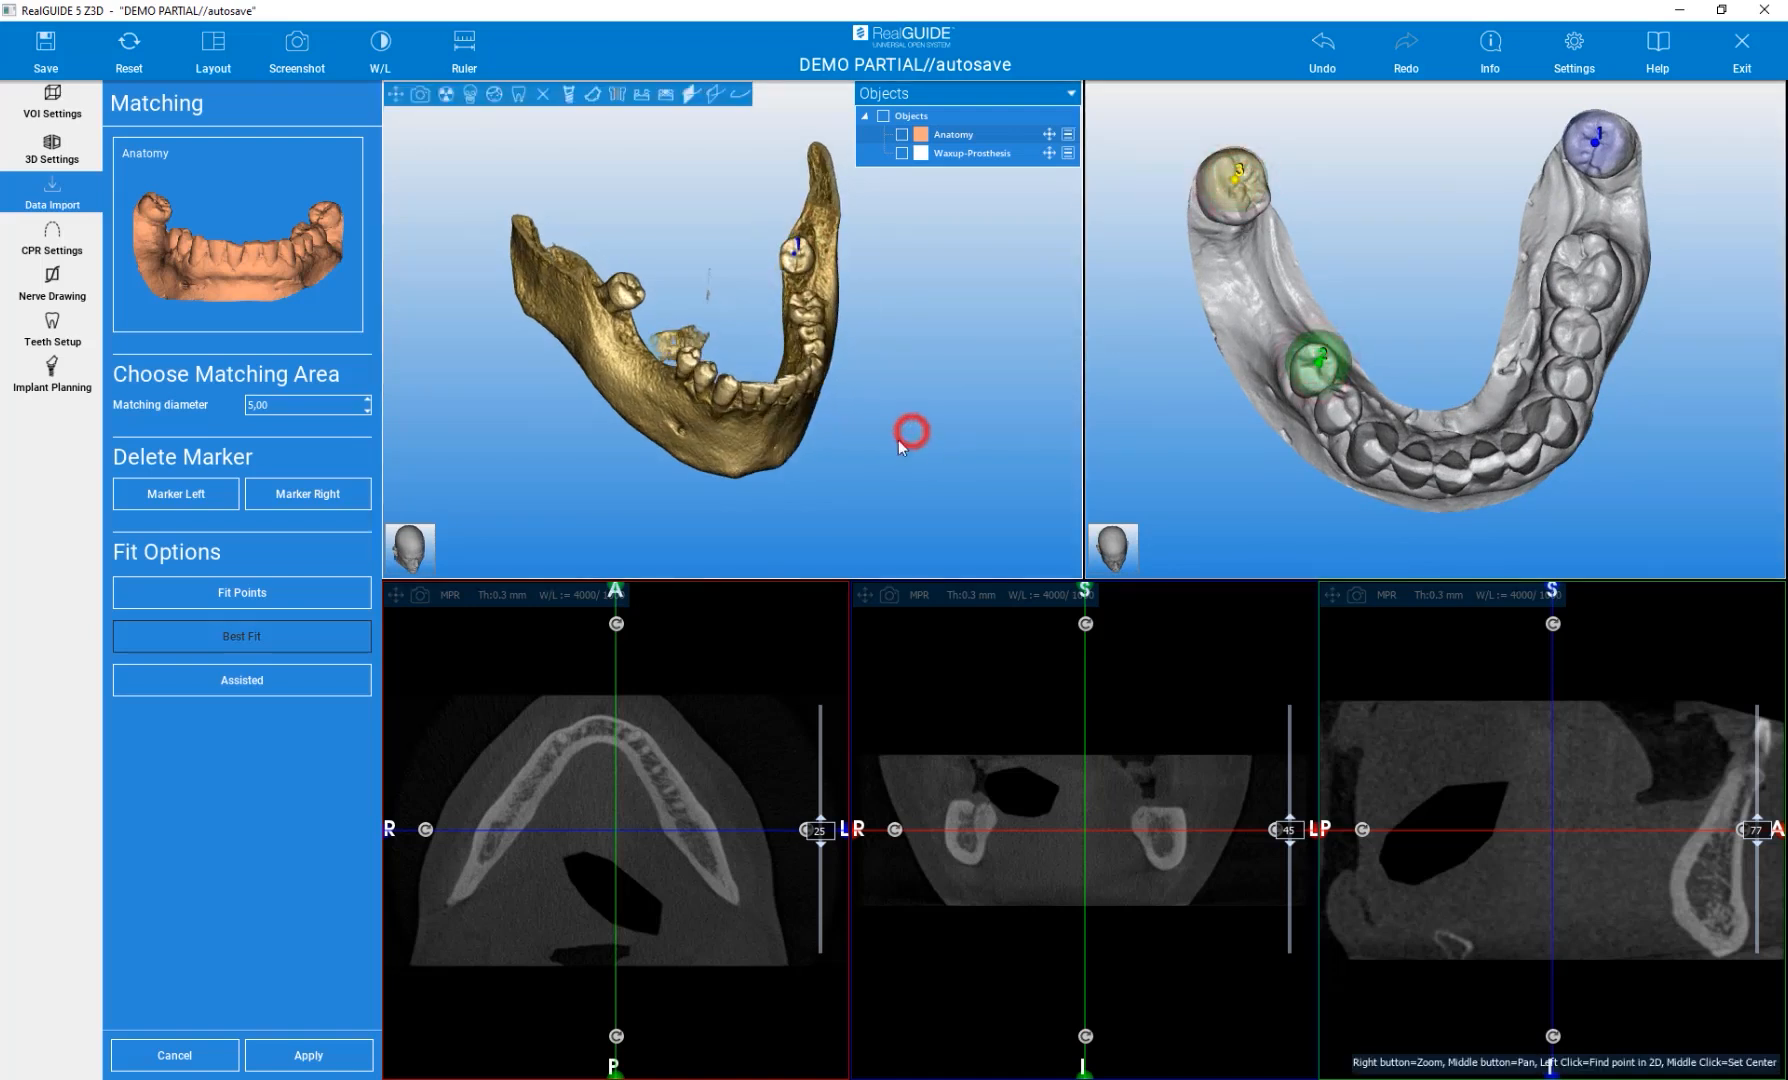
pyautogui.click(690, 352)
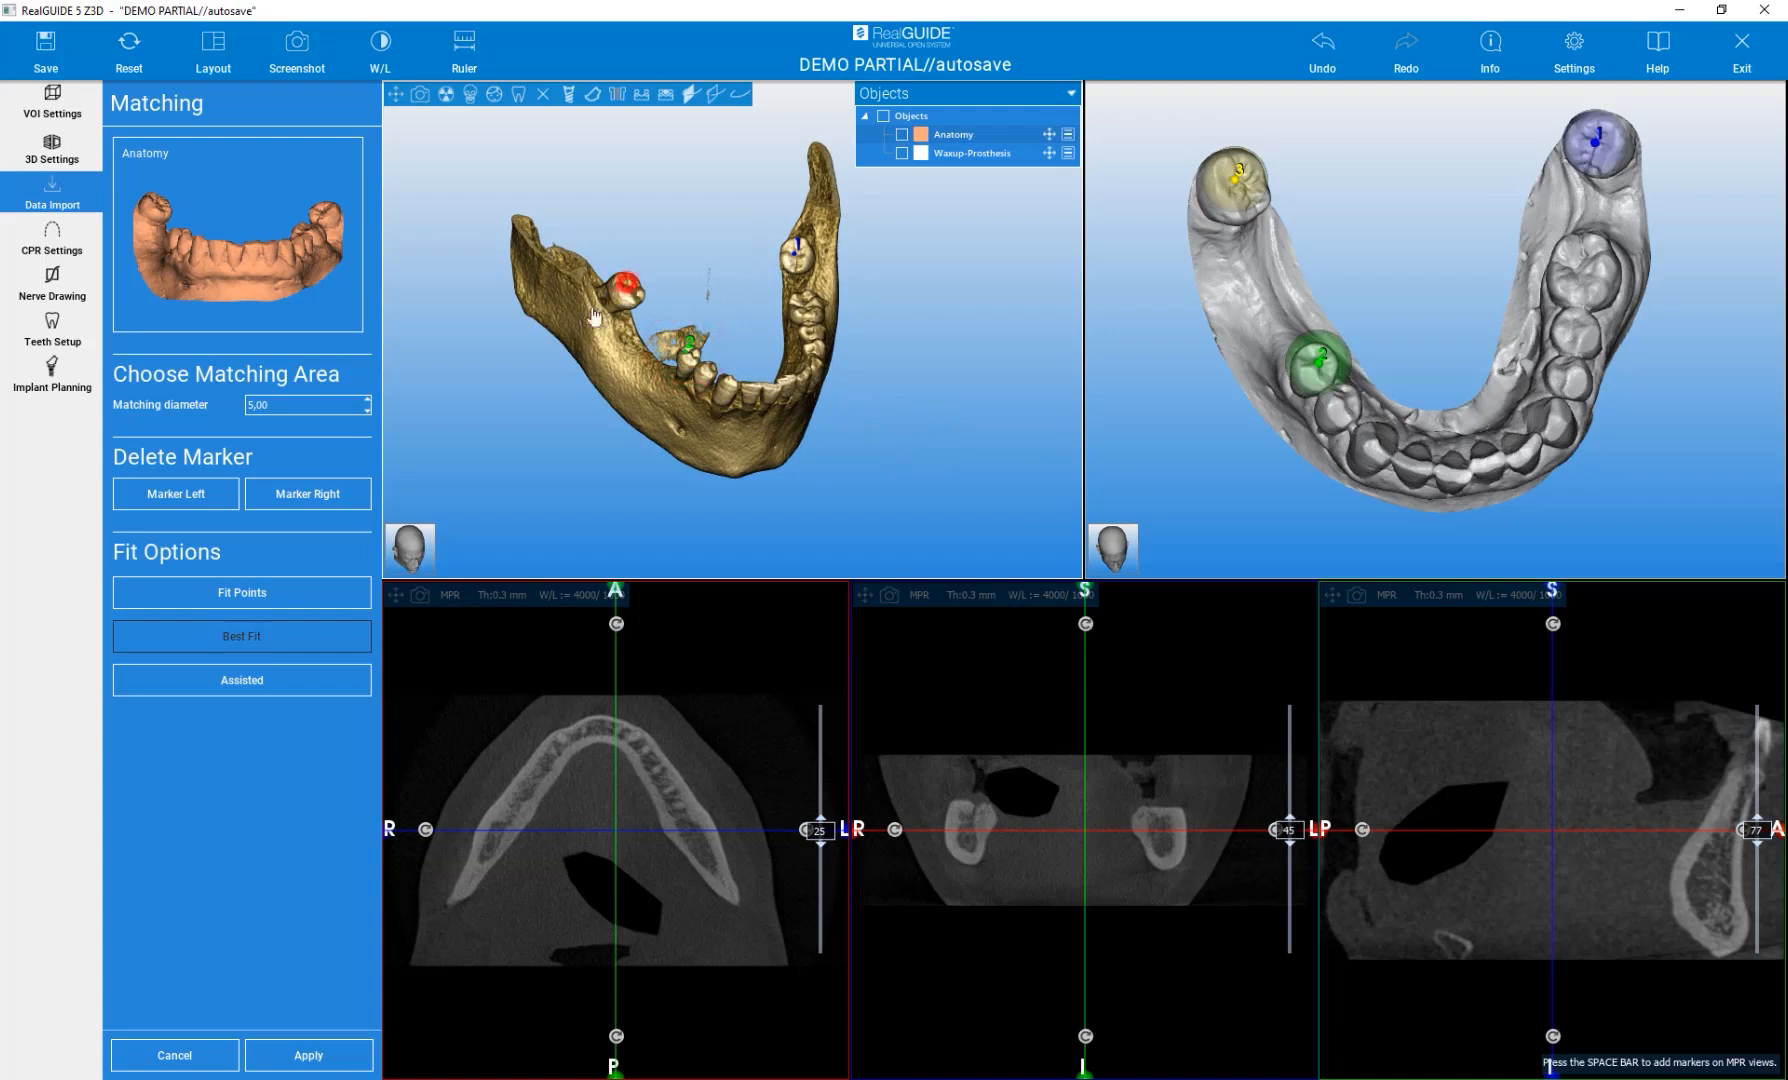
pyautogui.click(622, 295)
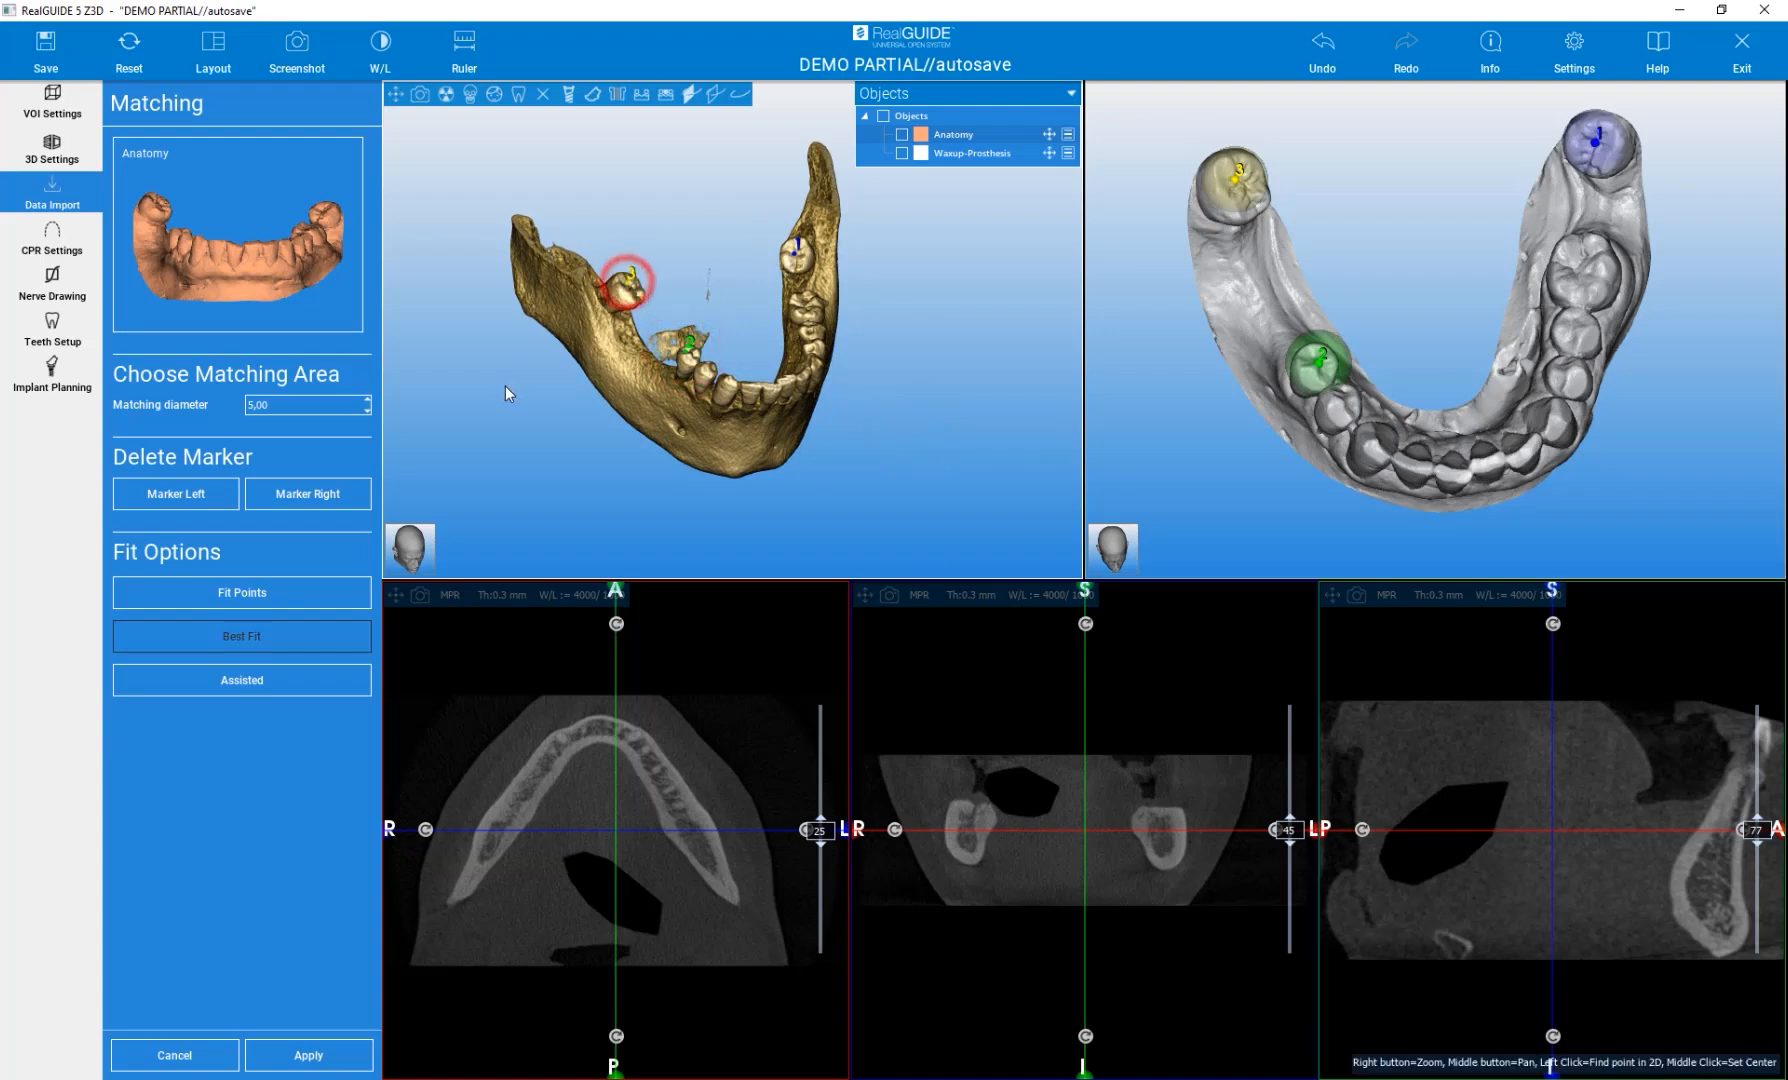
# Align the Anatomy scan to the volume with Fit Points and refine the alignment with Best Fit
pyautogui.click(243, 593)
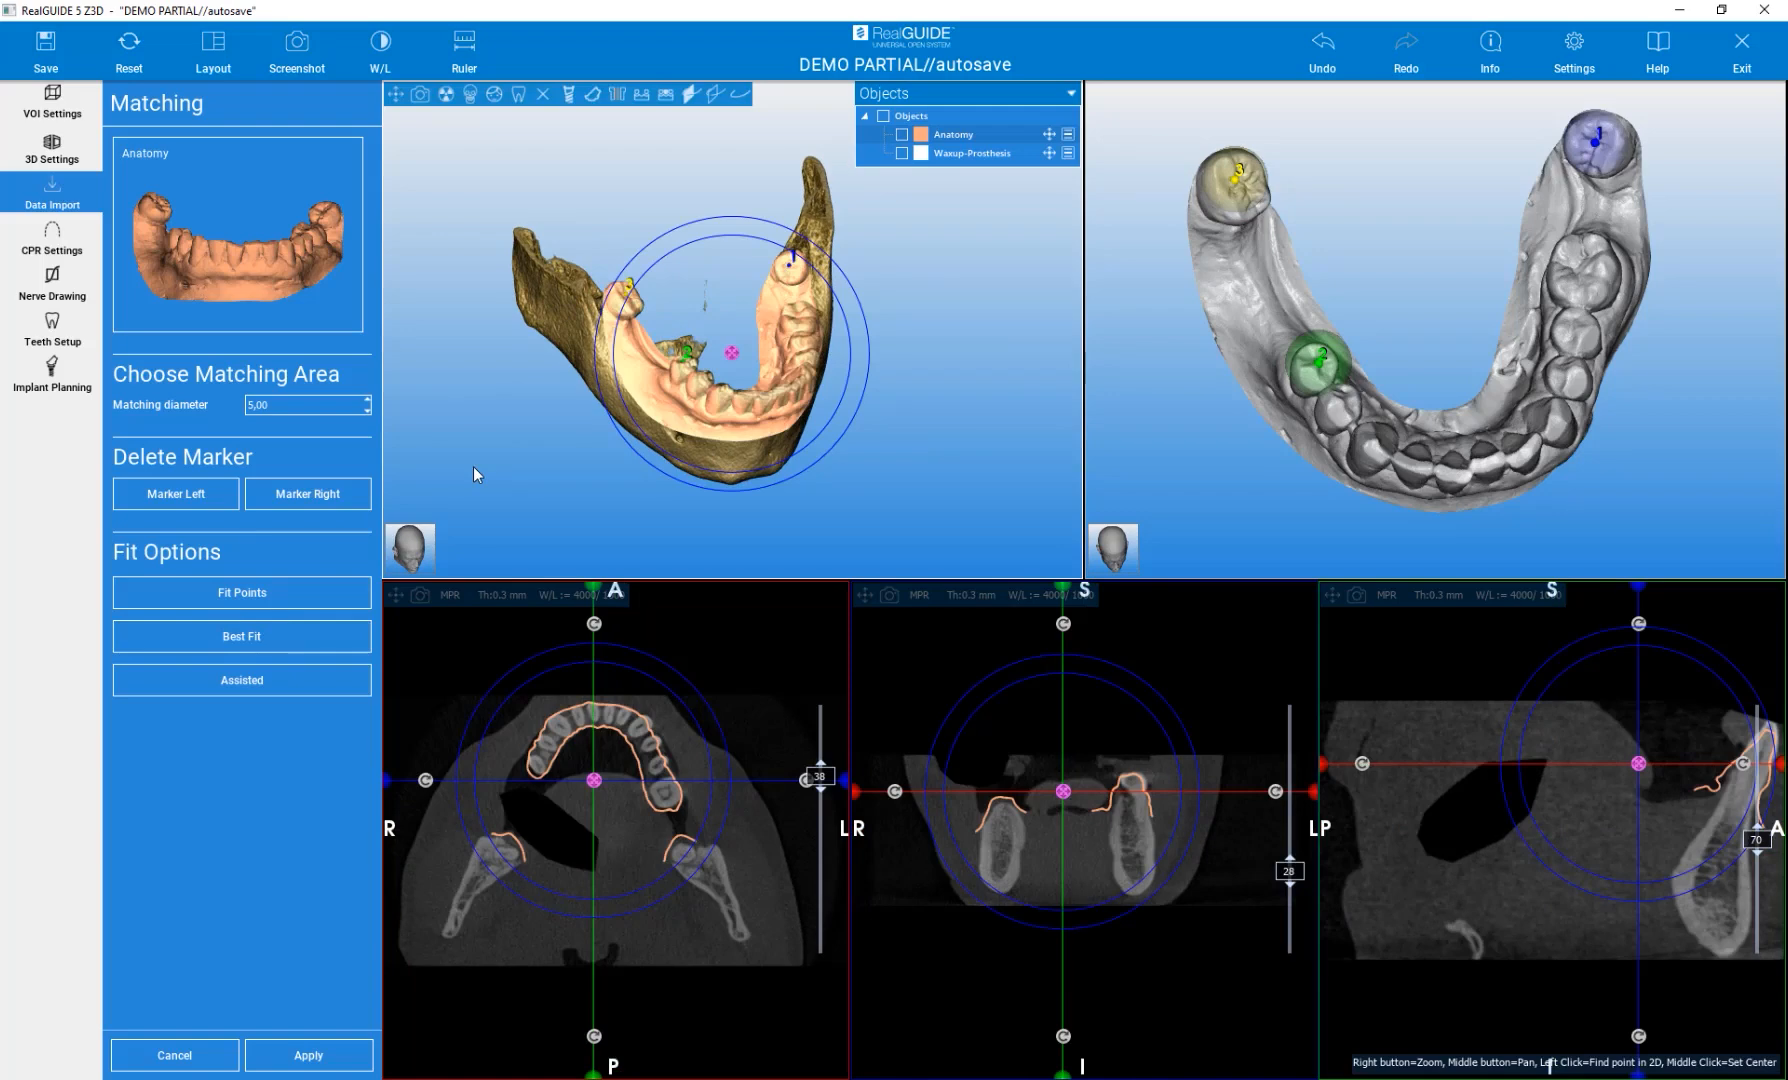
pyautogui.moveTo(494, 469)
pyautogui.mouseDown()
pyautogui.moveTo(478, 419)
pyautogui.moveTo(413, 349)
pyautogui.moveTo(500, 376)
pyautogui.moveTo(492, 460)
pyautogui.moveTo(529, 468)
pyautogui.mouseUp()
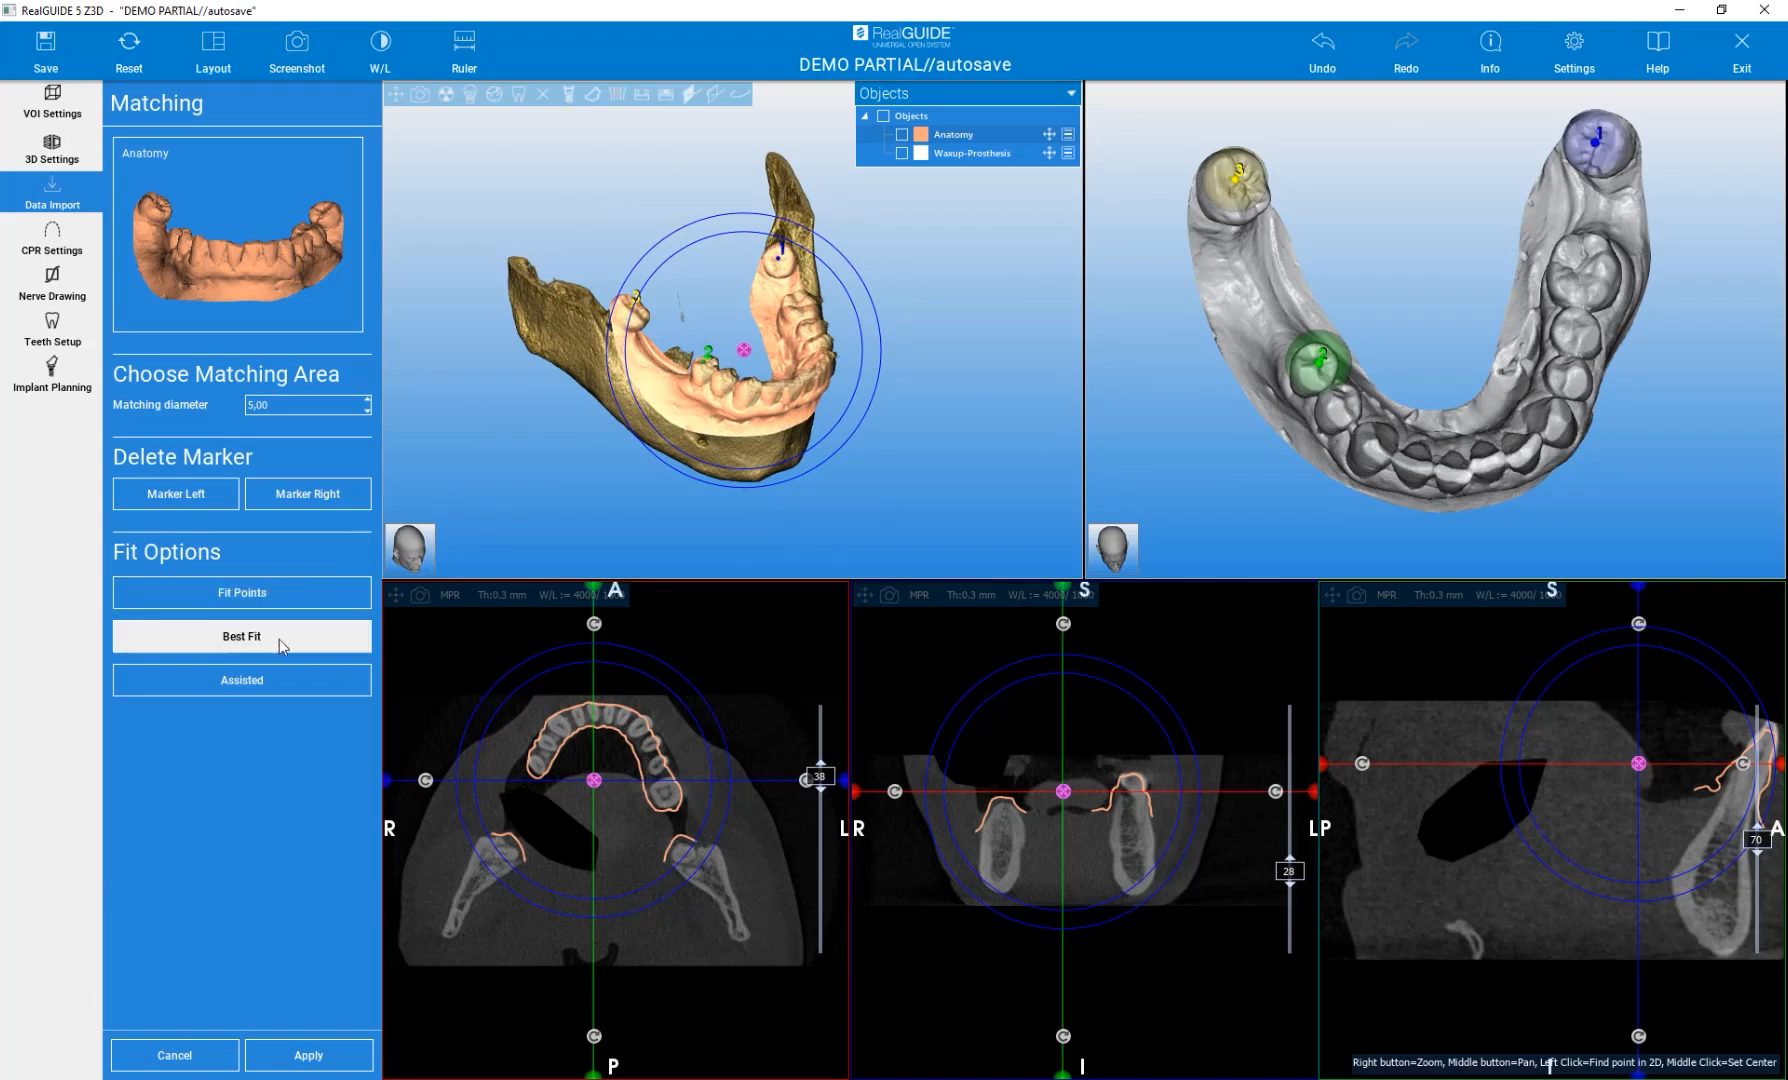
pyautogui.click(239, 645)
pyautogui.moveTo(559, 470); pyautogui.dragTo(508, 454)
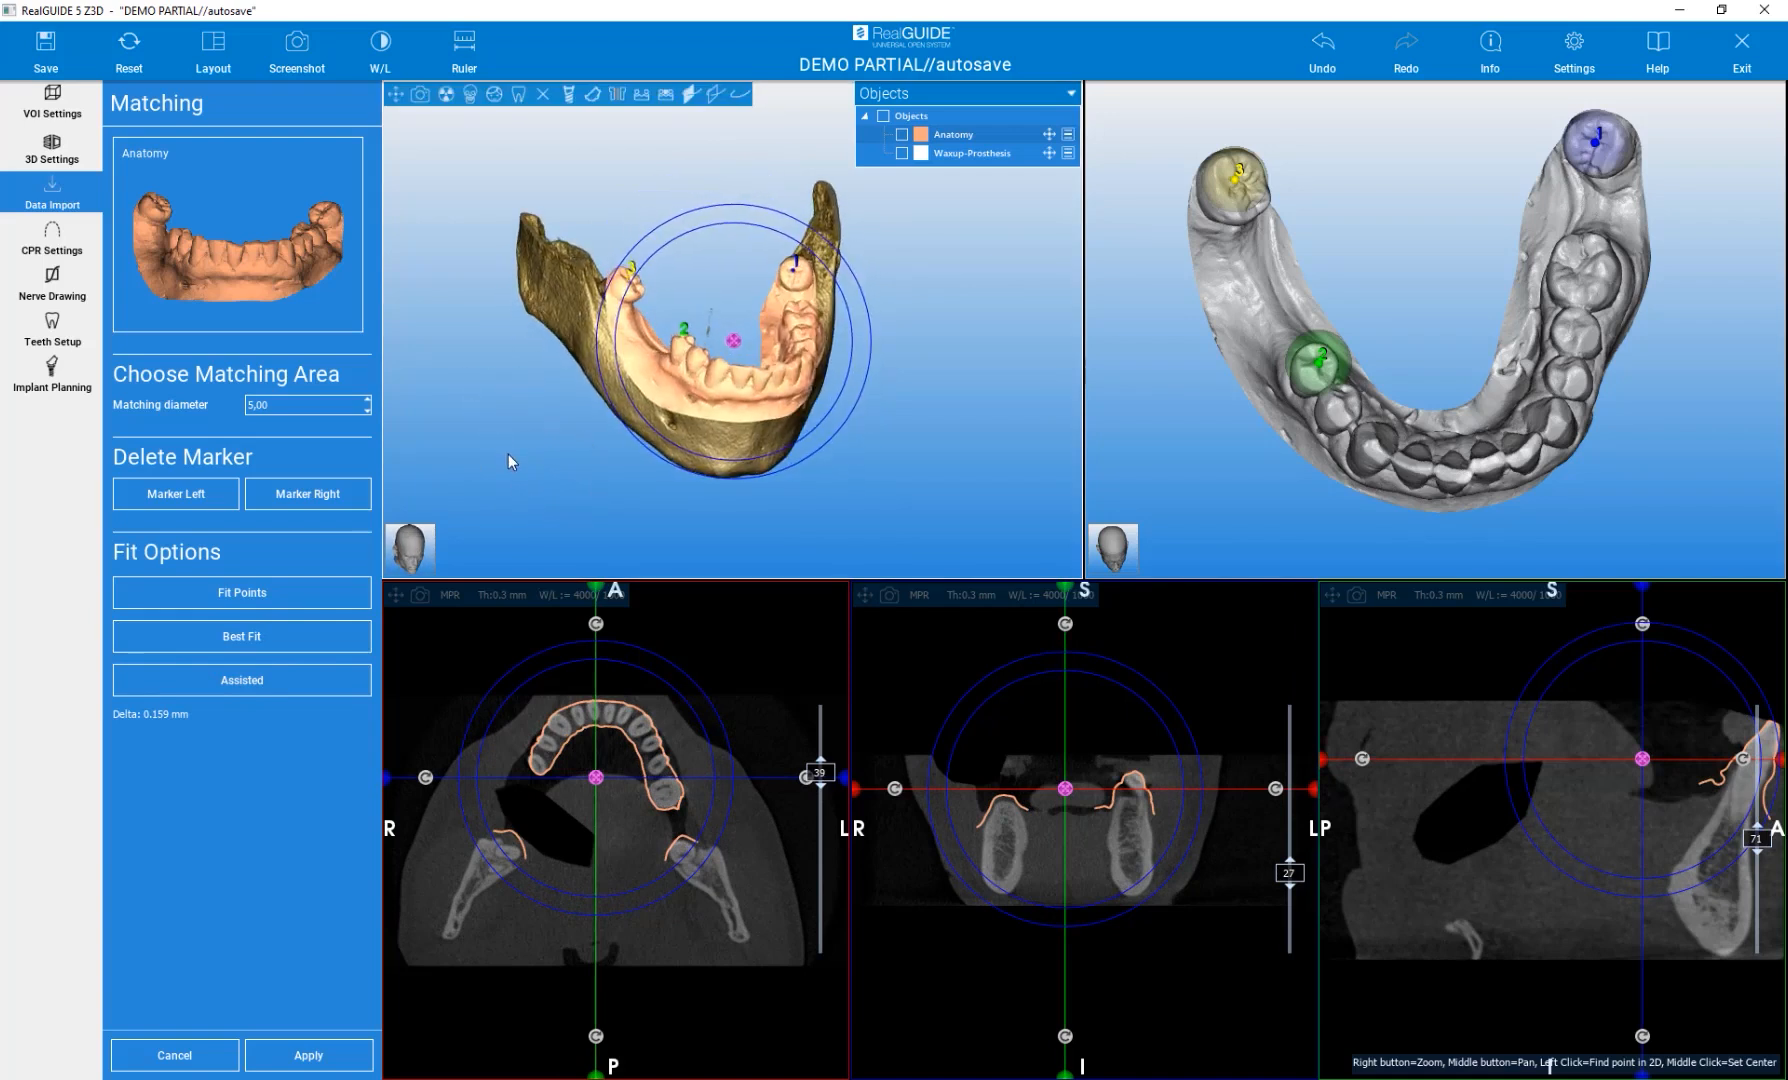
# Align the Anatomy scan to the mandible volume with the Assisted fit option
pyautogui.moveTo(1212, 409)
pyautogui.mouseDown()
pyautogui.moveTo(1219, 384)
pyautogui.moveTo(1277, 386)
pyautogui.moveTo(1207, 386)
pyautogui.mouseUp()
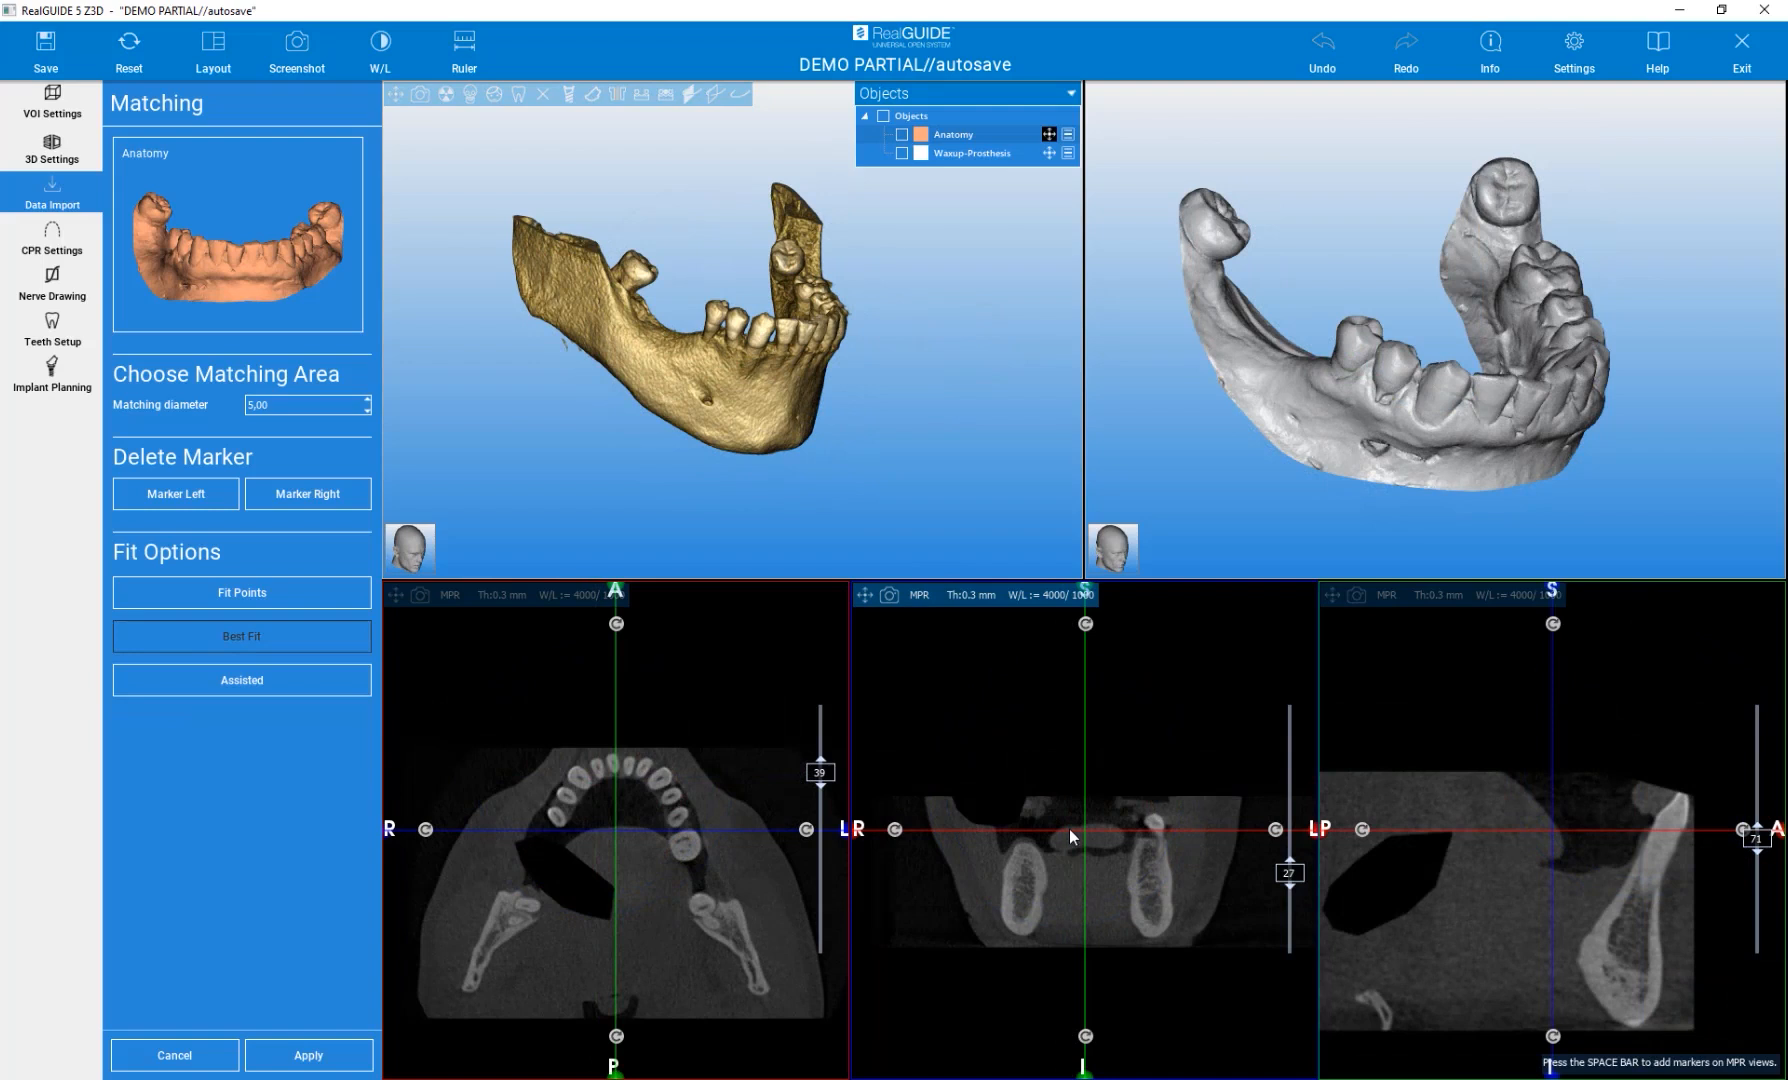
pyautogui.moveTo(1320, 516); pyautogui.dragTo(1150, 495)
pyautogui.moveTo(934, 451)
pyautogui.mouseDown()
pyautogui.moveTo(786, 489)
pyautogui.moveTo(955, 469)
pyautogui.mouseUp()
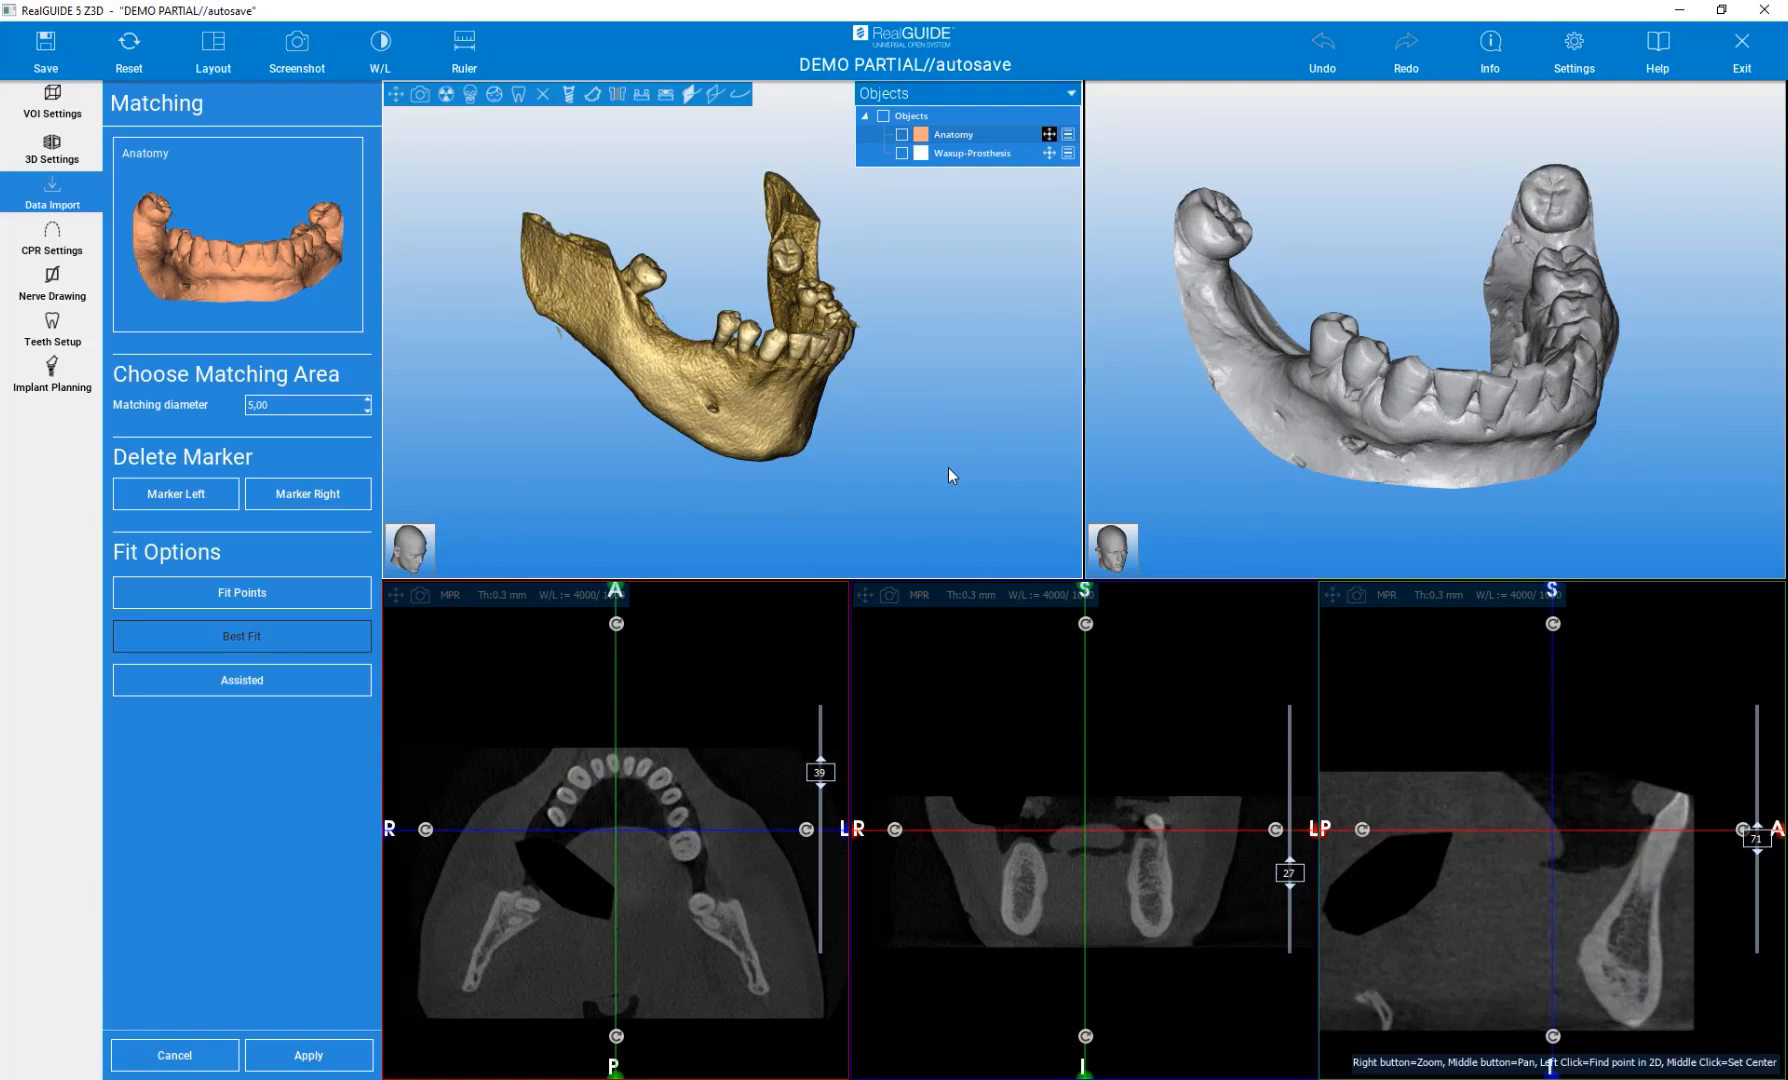
pyautogui.click(314, 676)
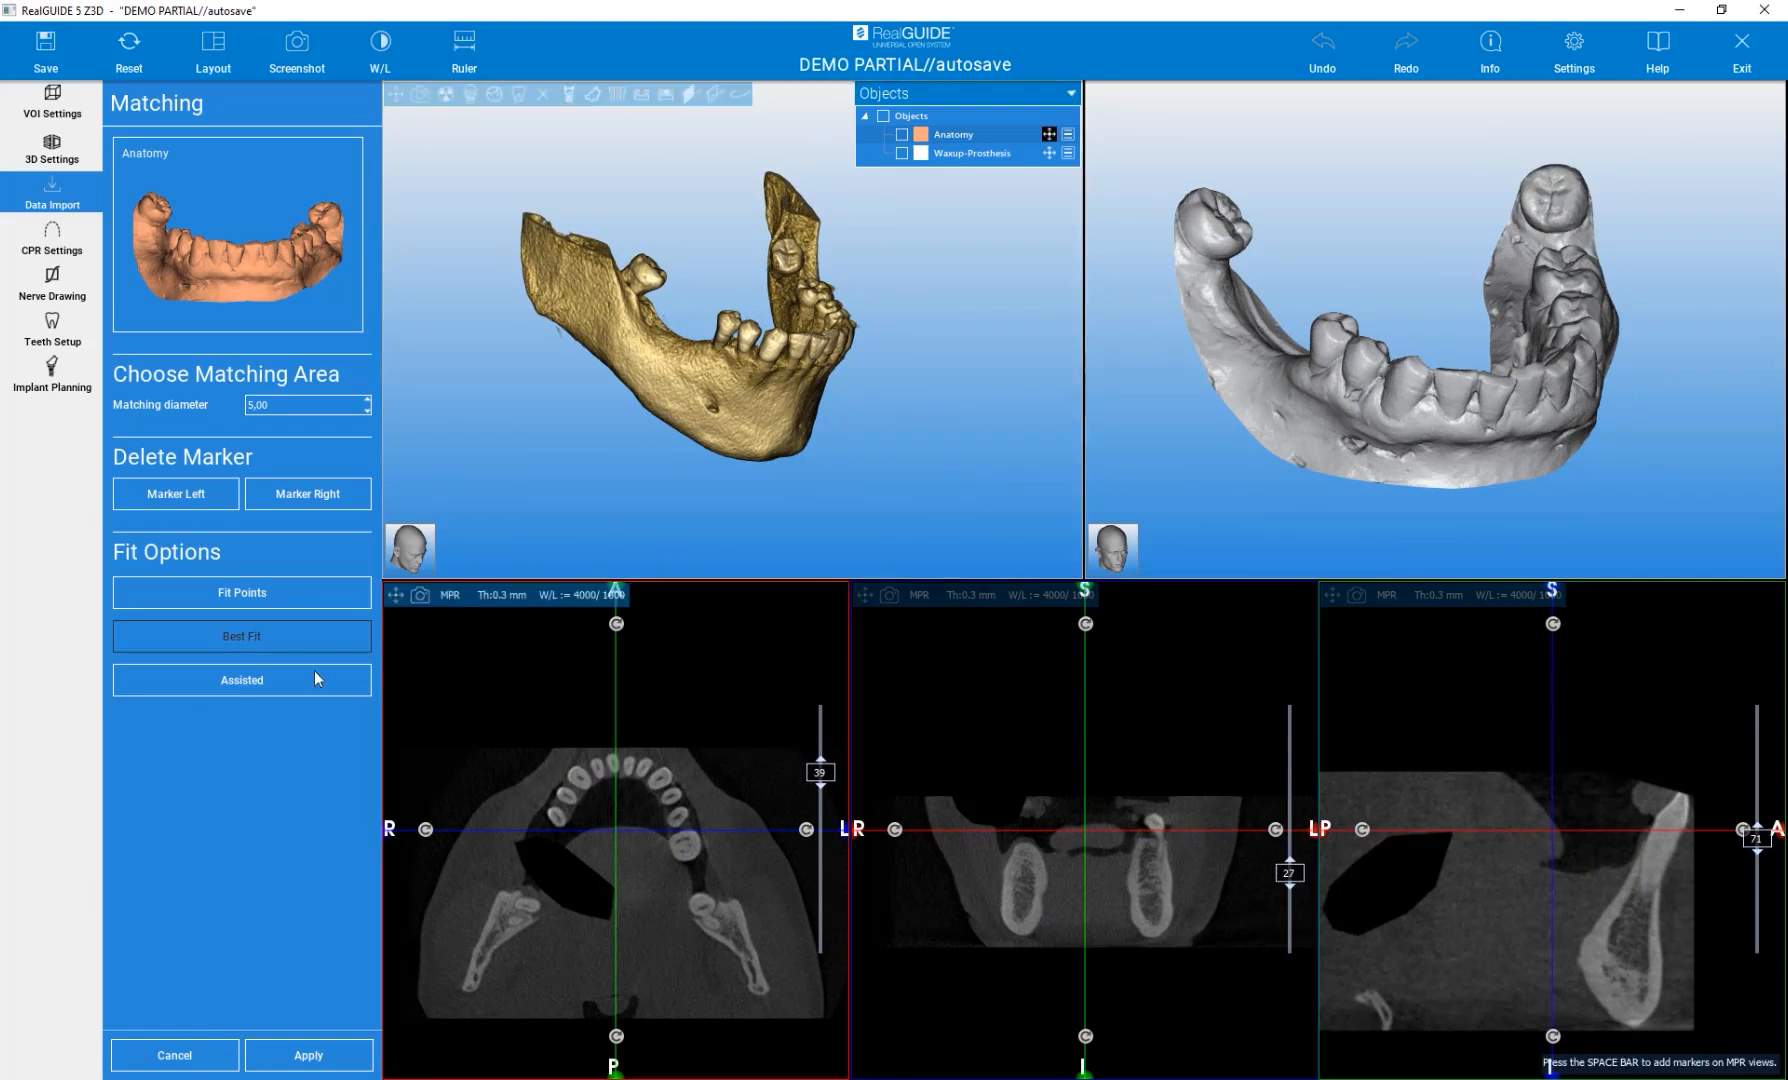
pyautogui.click(249, 684)
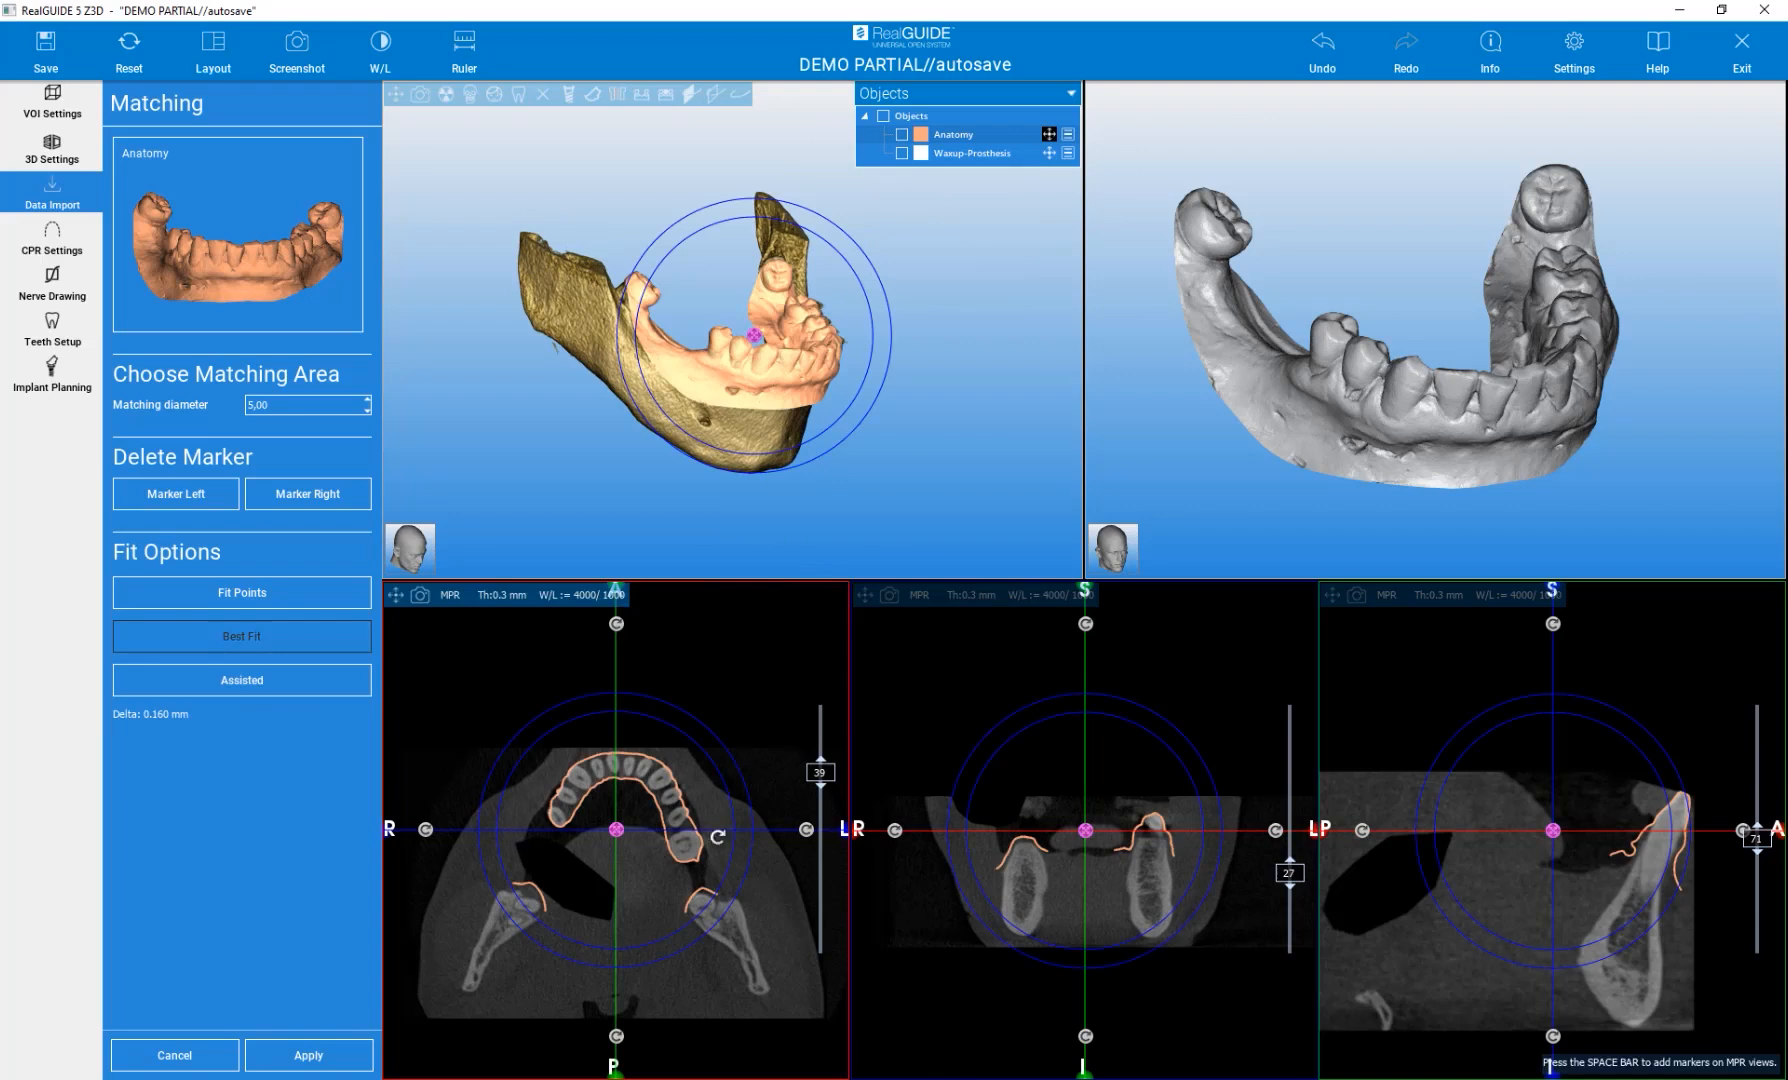
# Examine how closely the scan outline follows the teeth across the coronal and axial MPR slices
pyautogui.moveTo(1288, 873)
pyautogui.mouseDown()
pyautogui.moveTo(1292, 788)
pyautogui.moveTo(1291, 840)
pyautogui.mouseUp()
pyautogui.moveTo(1017, 874); pyautogui.dragTo(1018, 814, button='right')
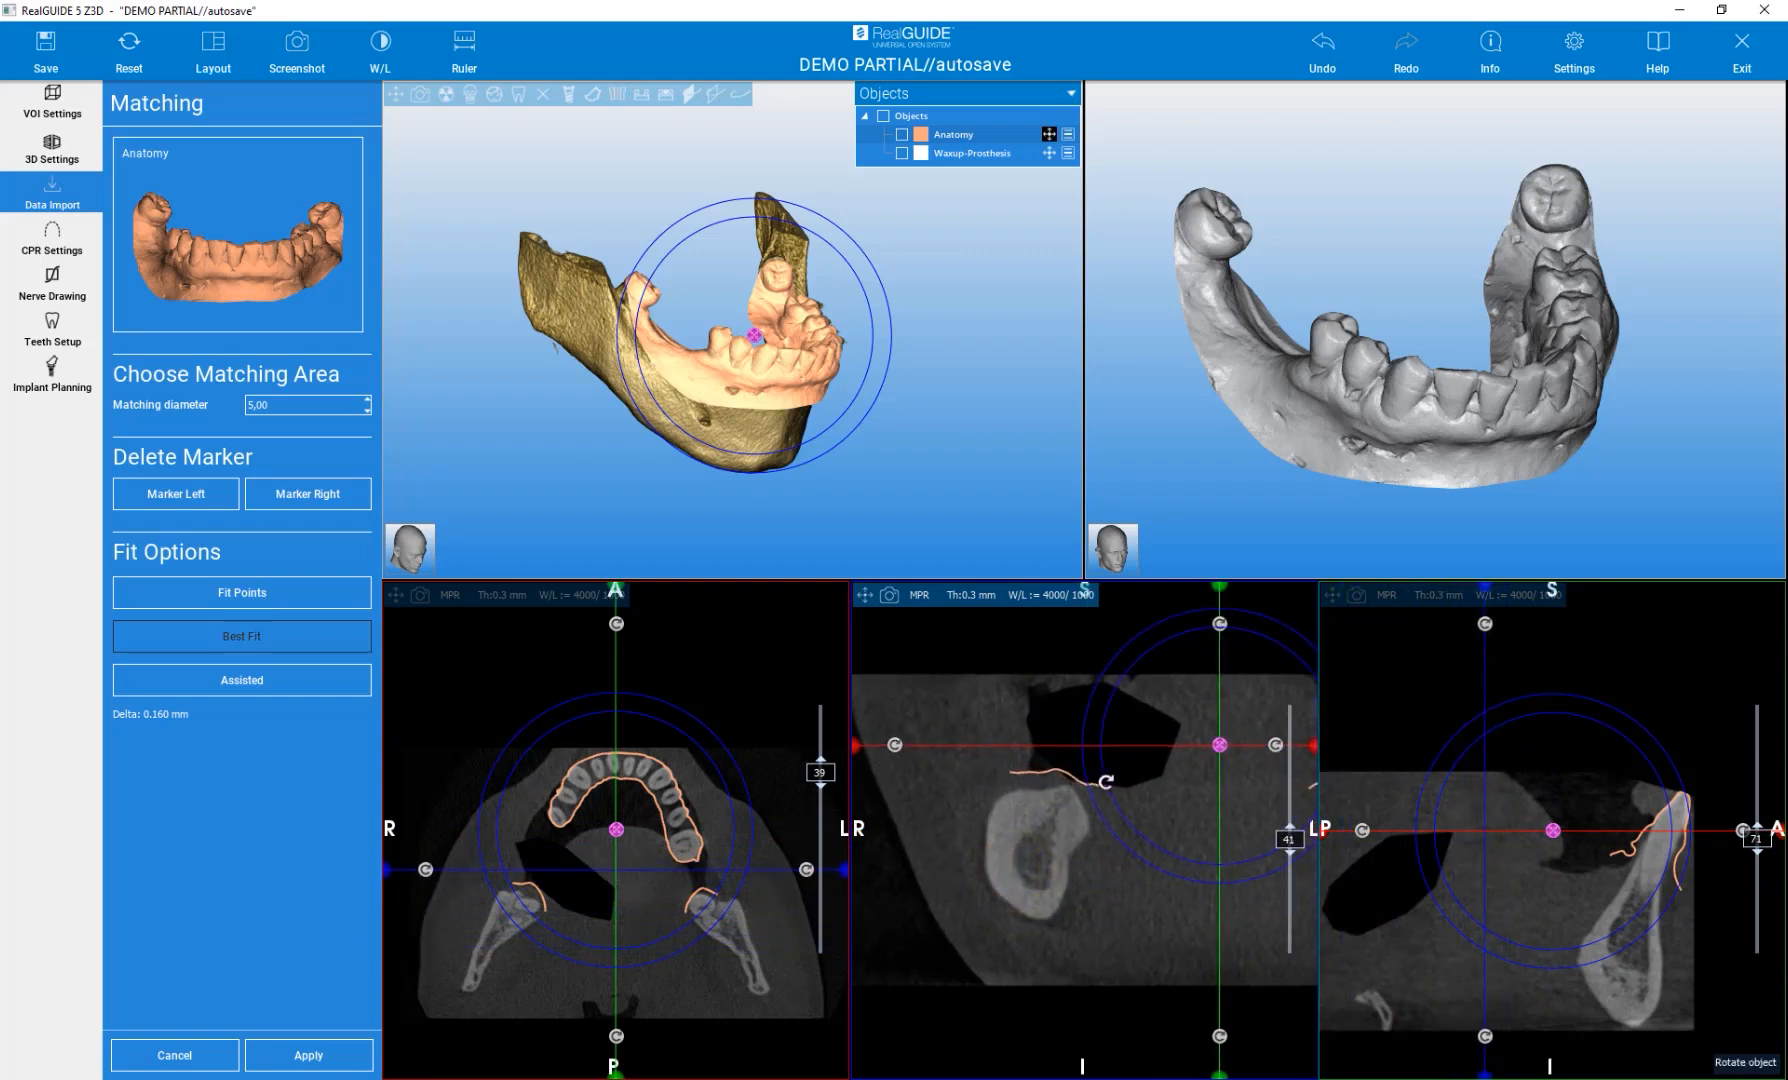
pyautogui.moveTo(1289, 843); pyautogui.dragTo(1295, 886)
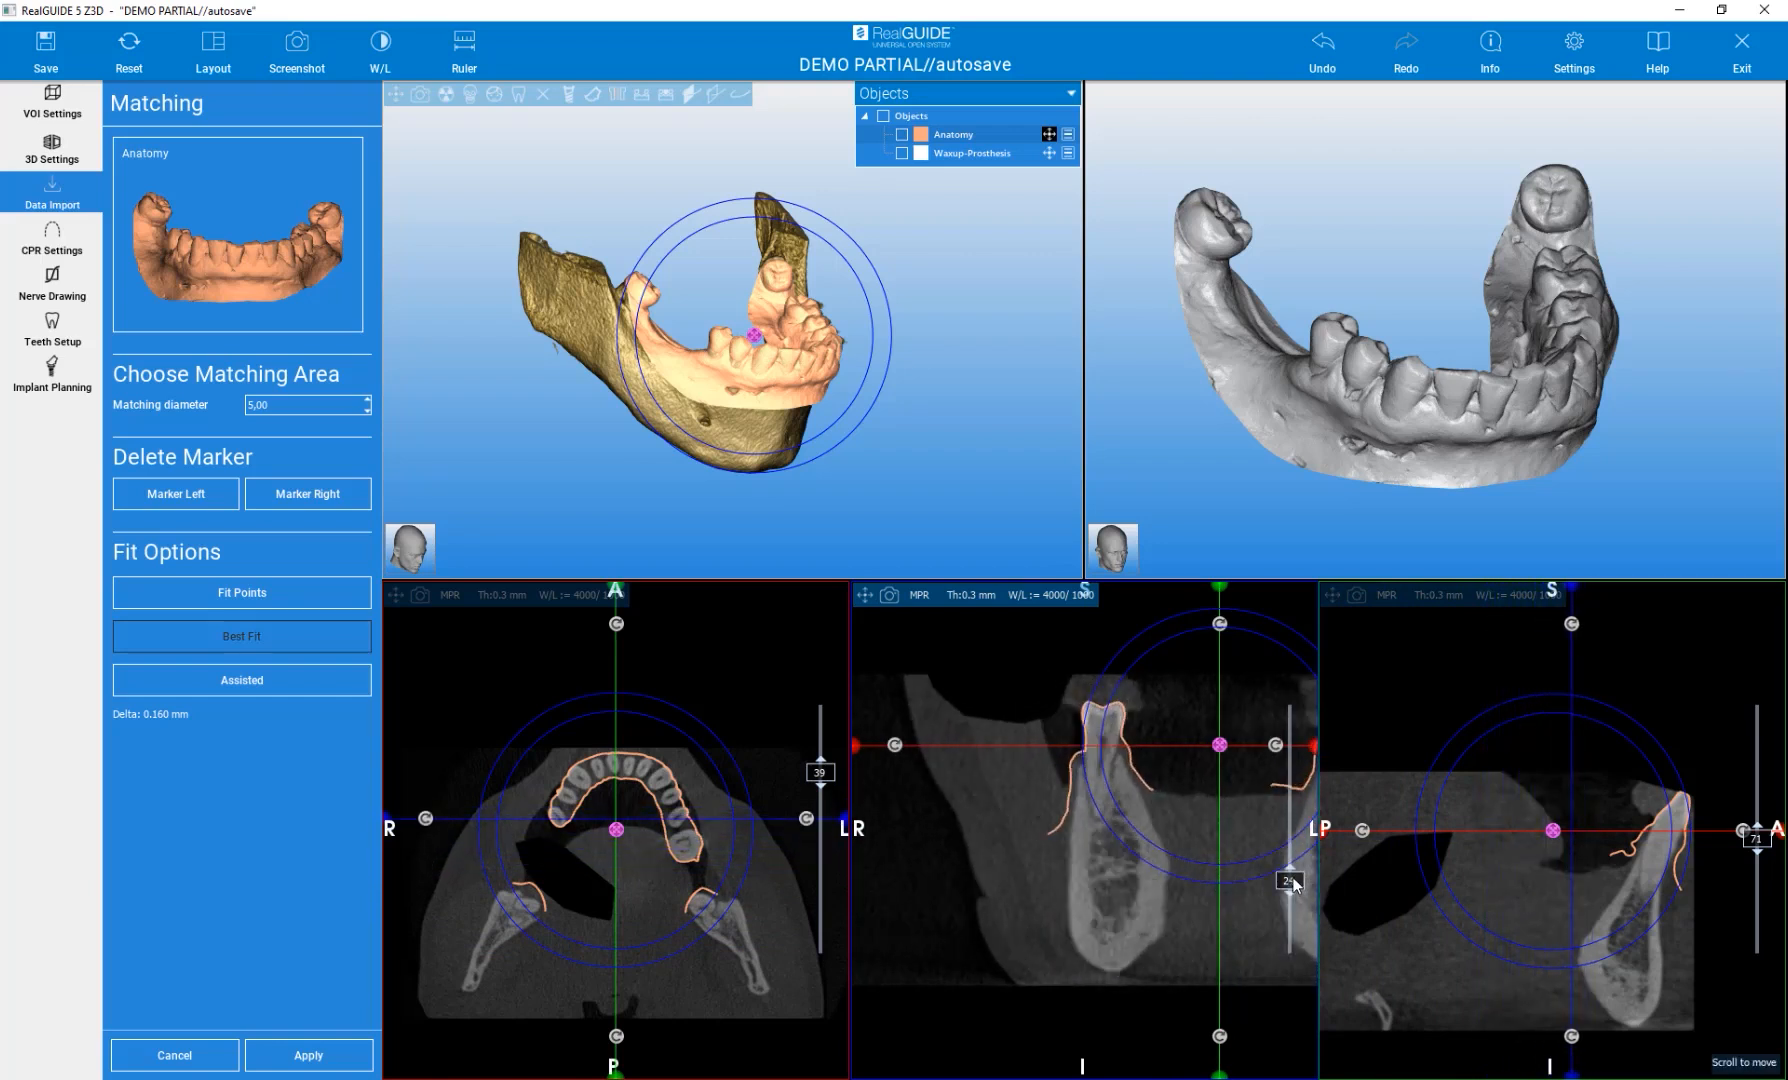
pyautogui.moveTo(824, 785)
pyautogui.mouseDown()
pyautogui.moveTo(826, 816)
pyautogui.moveTo(820, 757)
pyautogui.mouseUp()
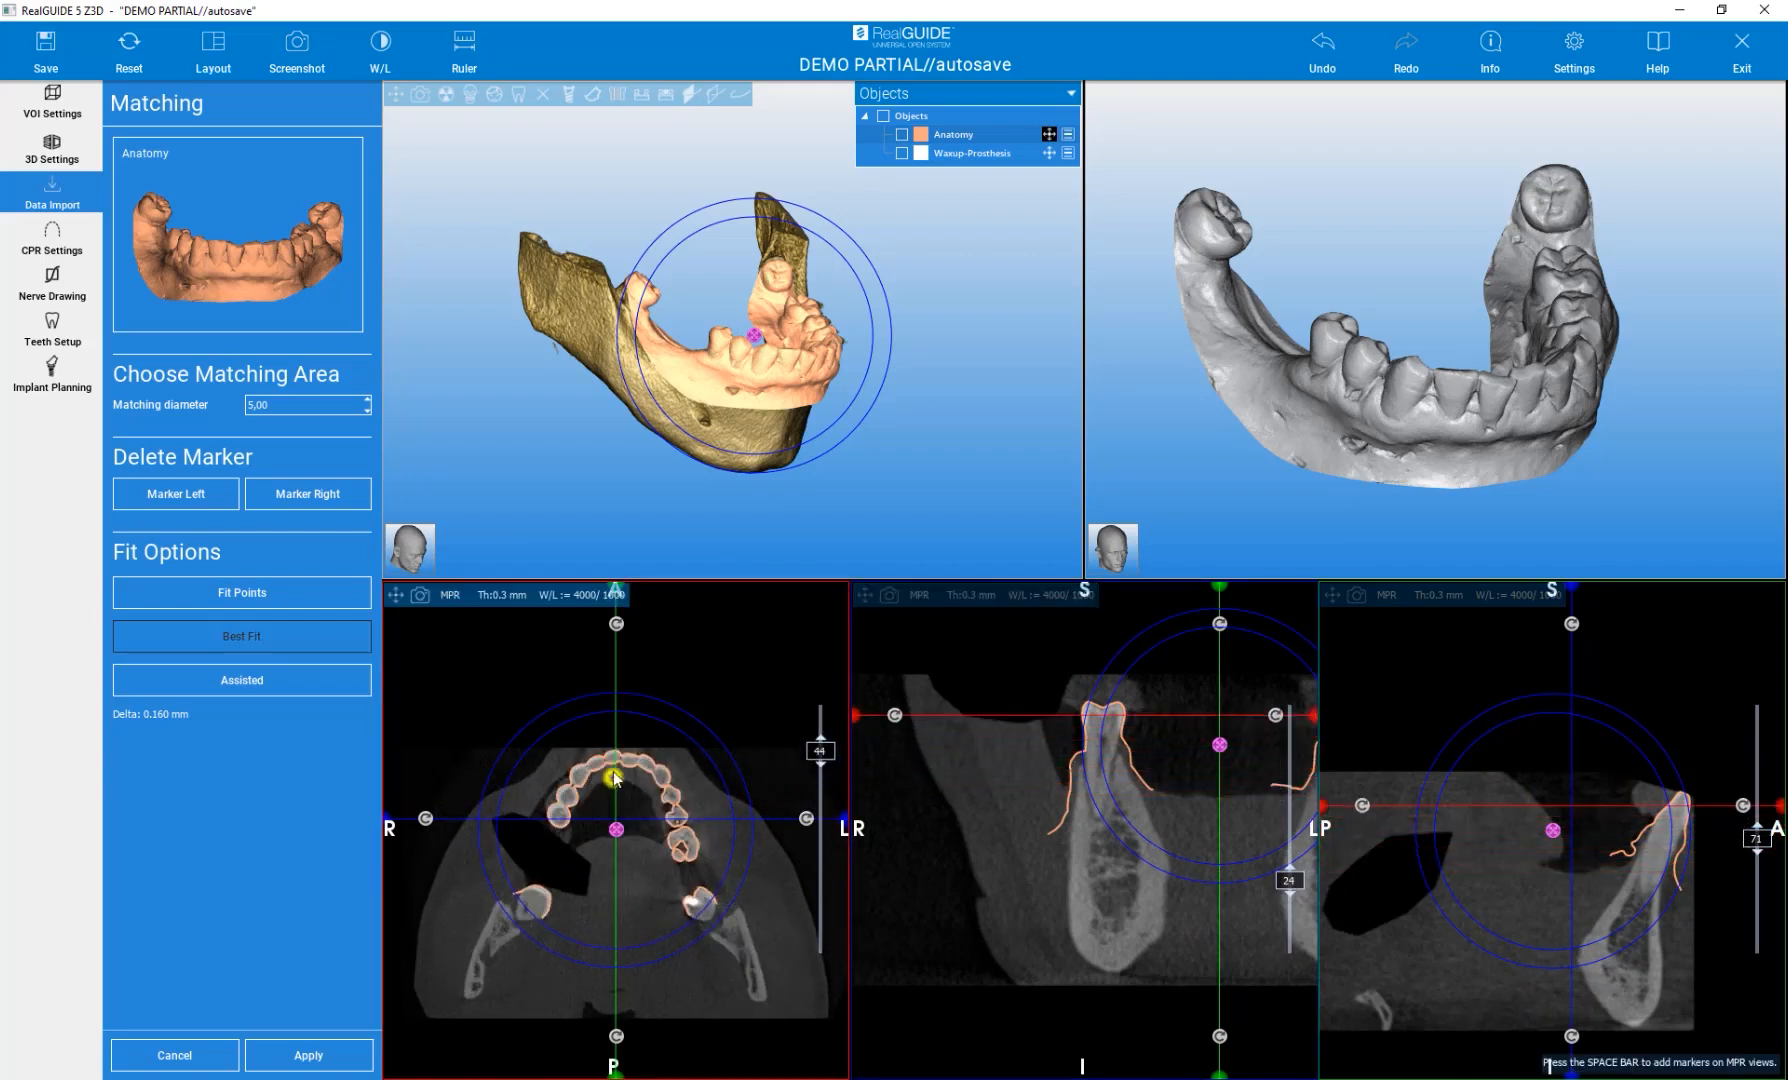
pyautogui.scroll(5, 614, 781)
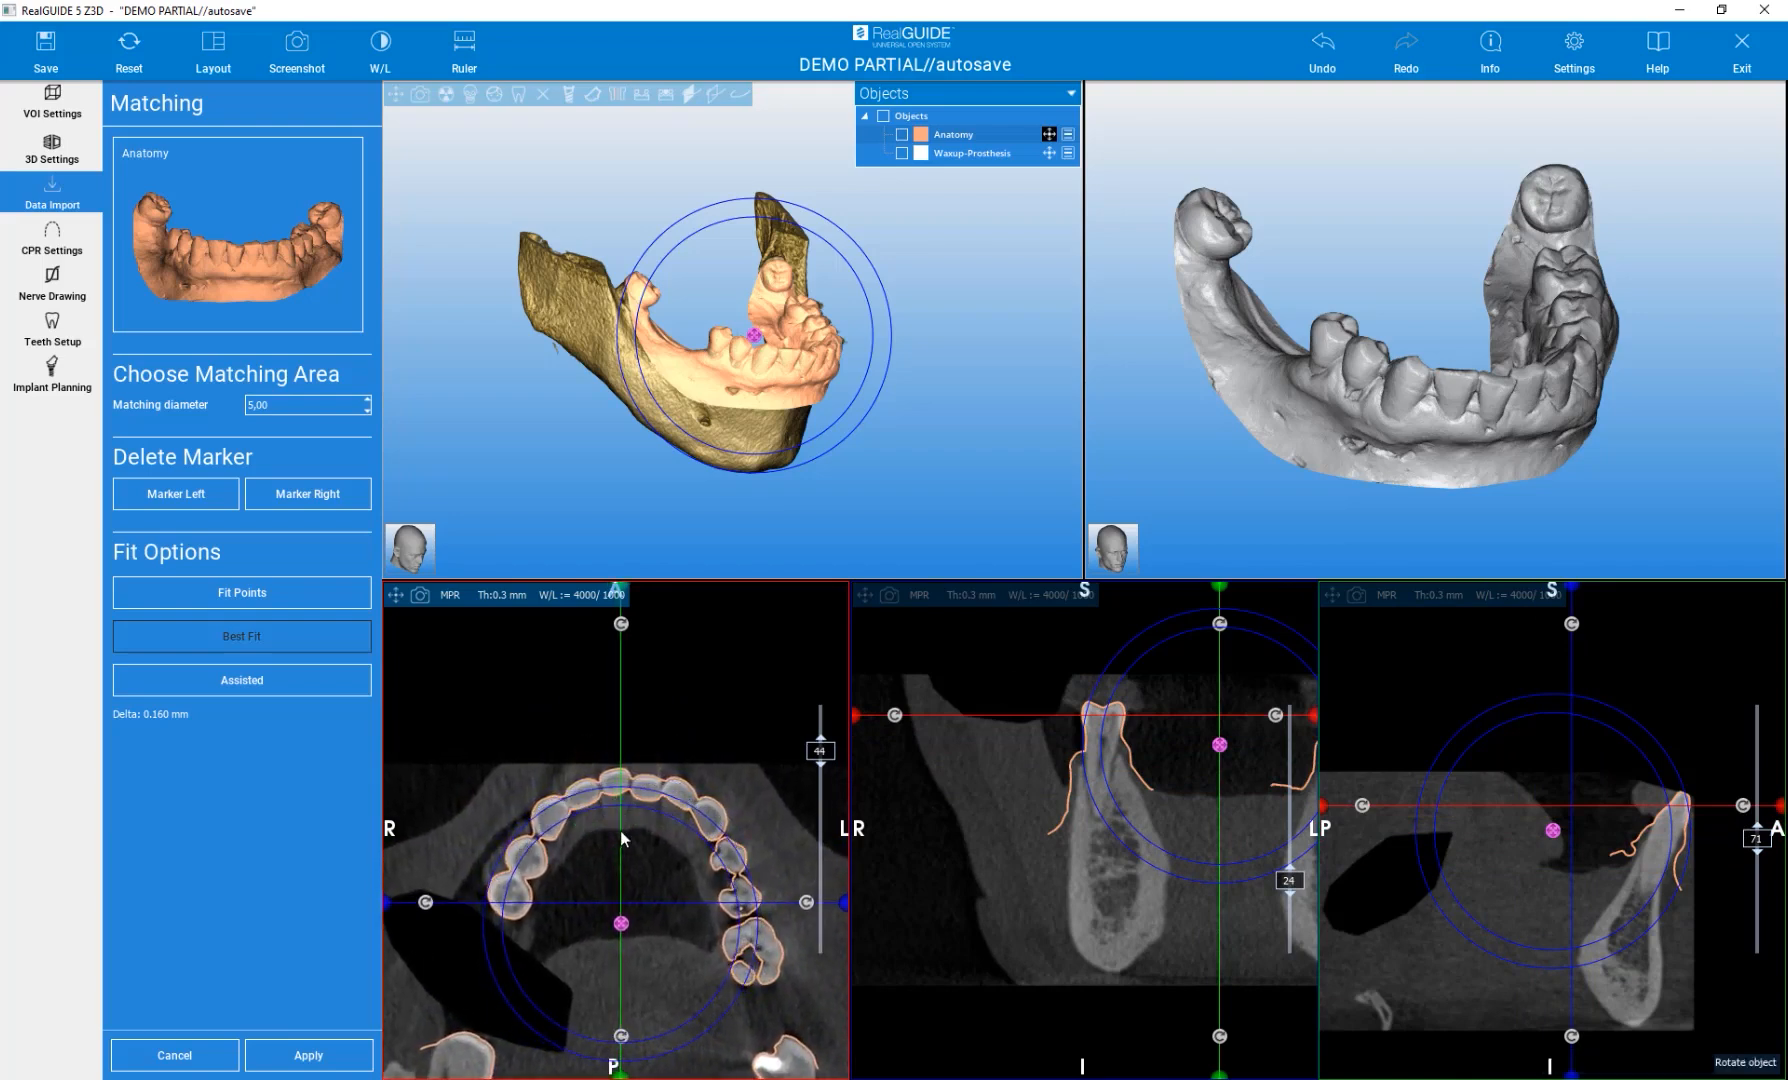
pyautogui.moveTo(624, 827)
pyautogui.mouseDown(button='right')
pyautogui.moveTo(624, 806)
pyautogui.moveTo(624, 876)
pyautogui.moveTo(630, 777)
pyautogui.moveTo(630, 853)
pyautogui.mouseUp(button='right')
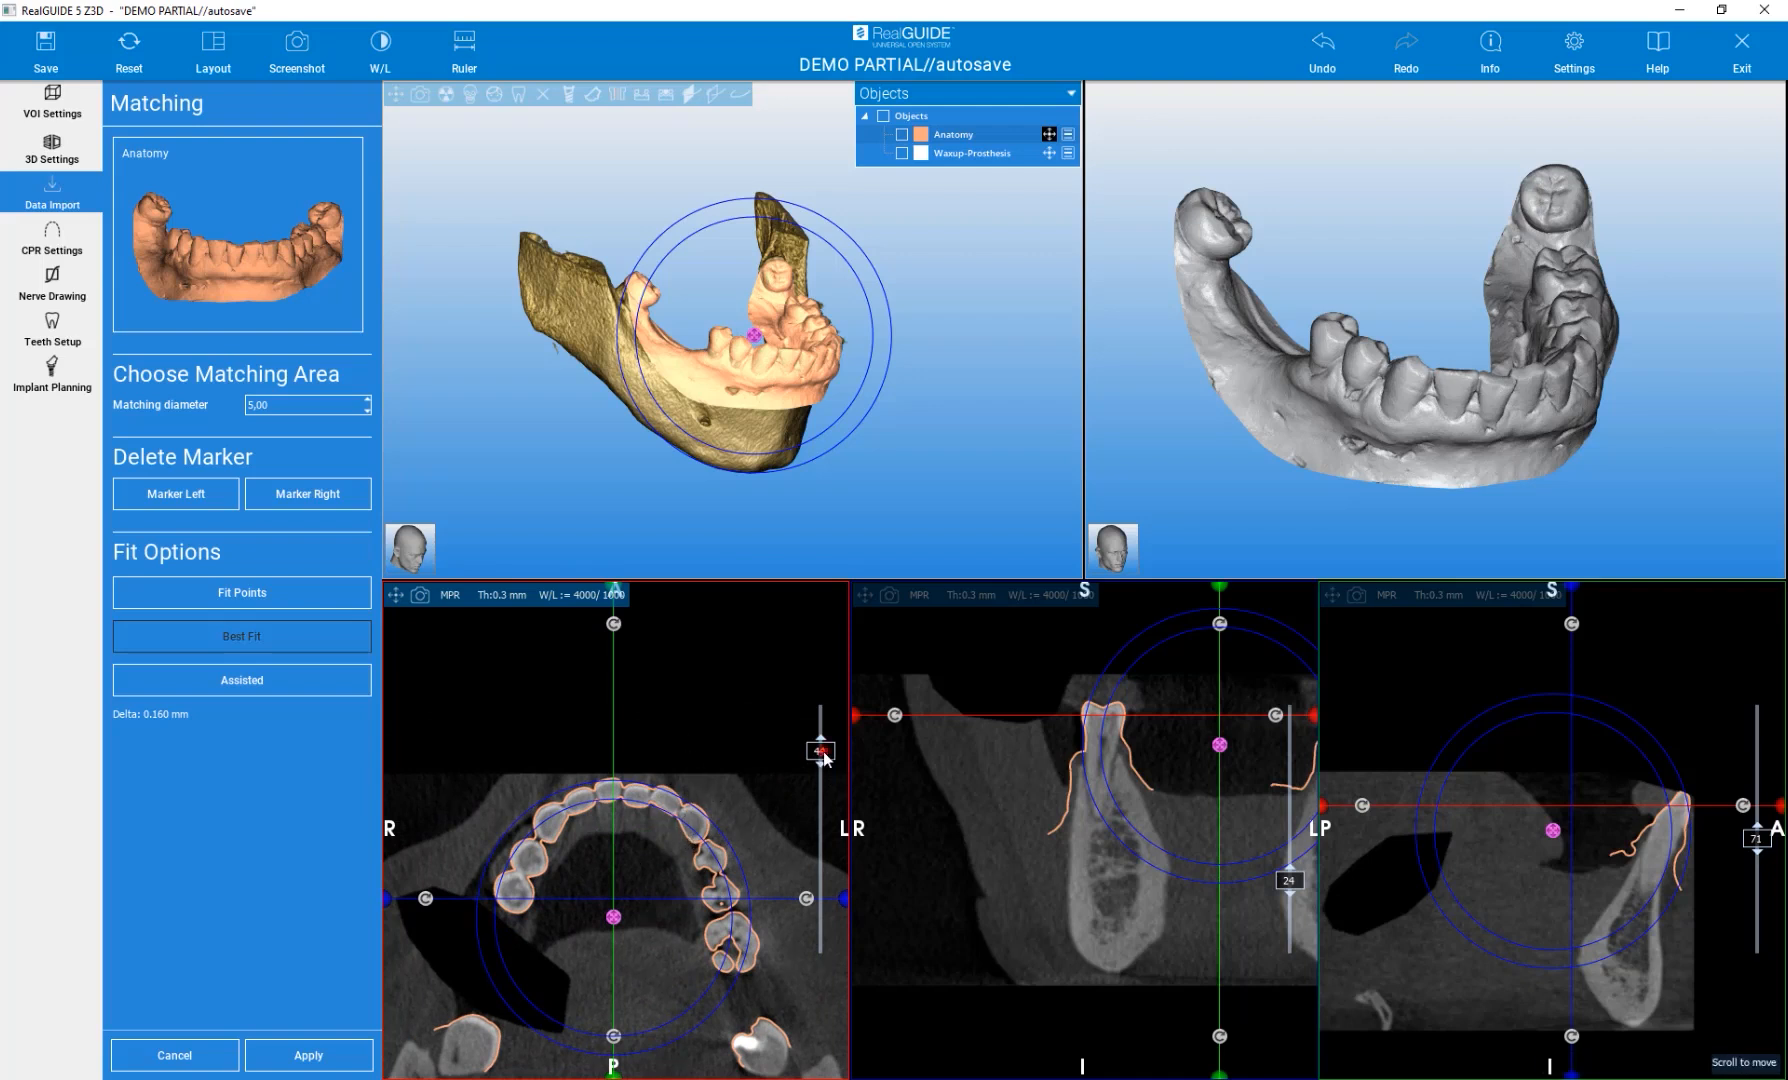
pyautogui.scroll(-3, 826, 758)
pyautogui.scroll(1, 826, 760)
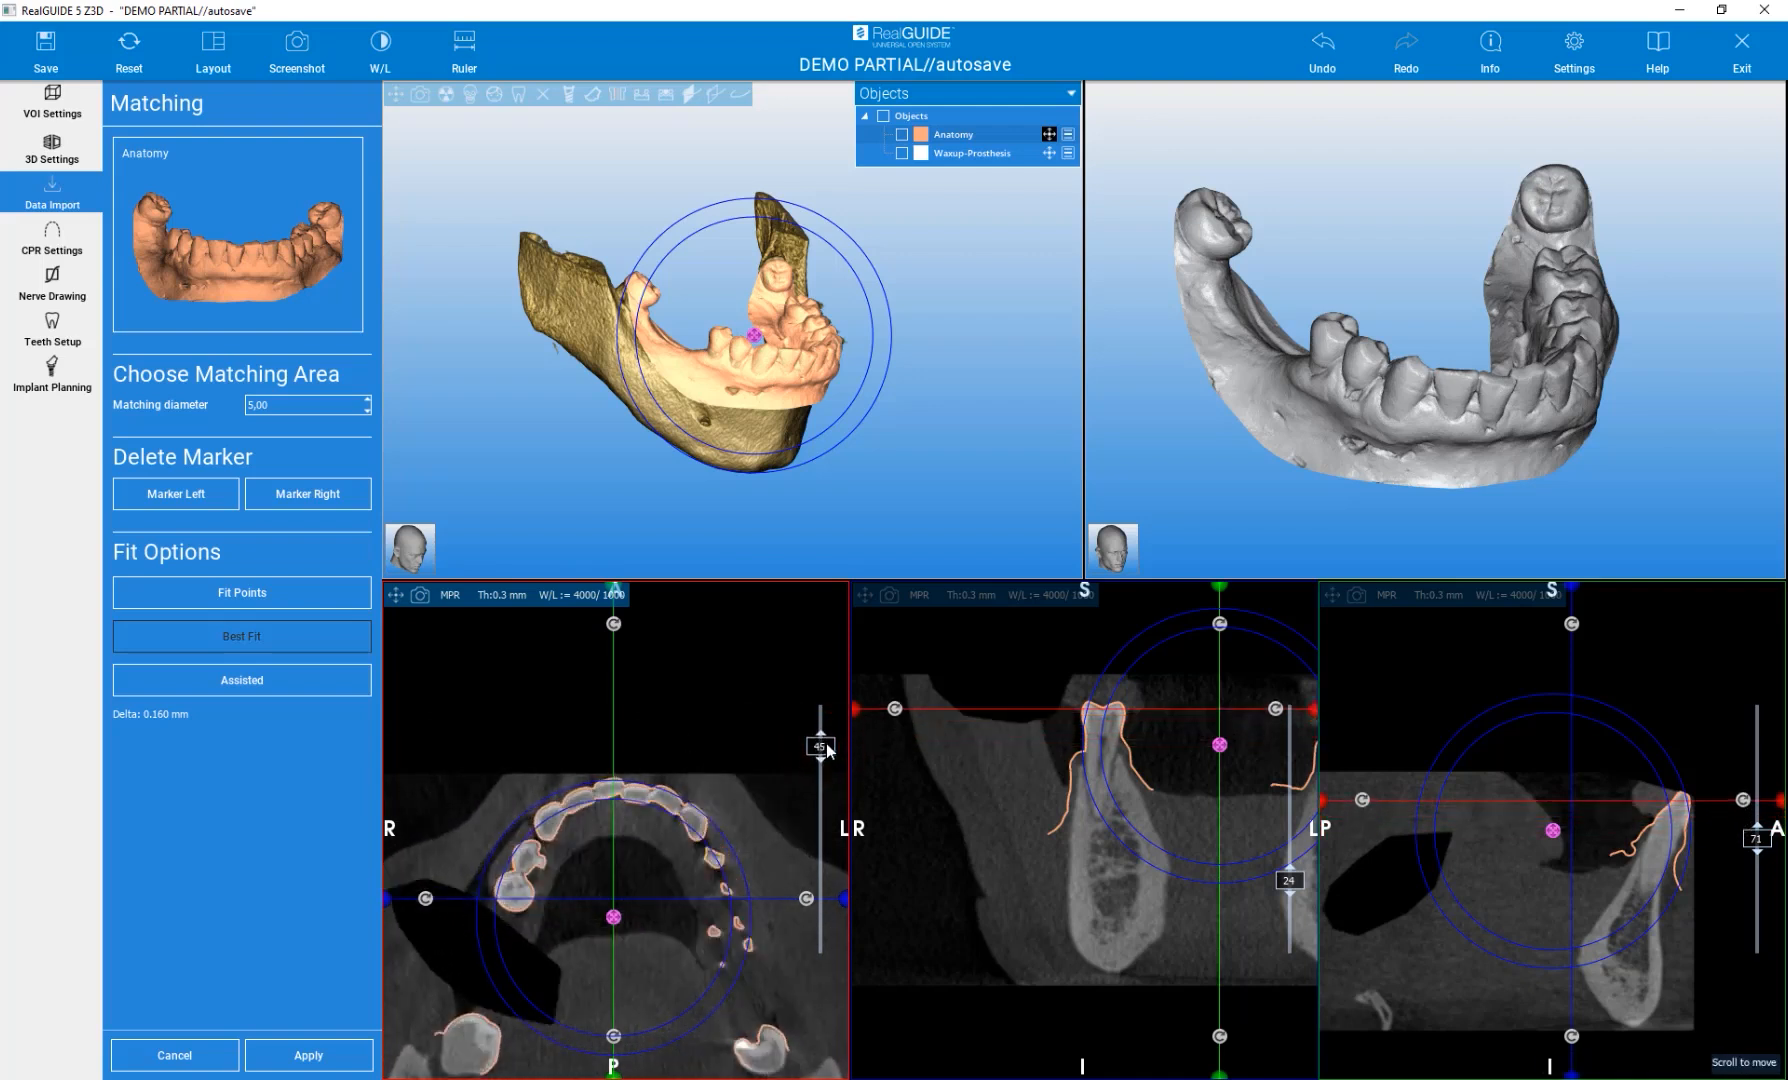
pyautogui.scroll(-1, 821, 766)
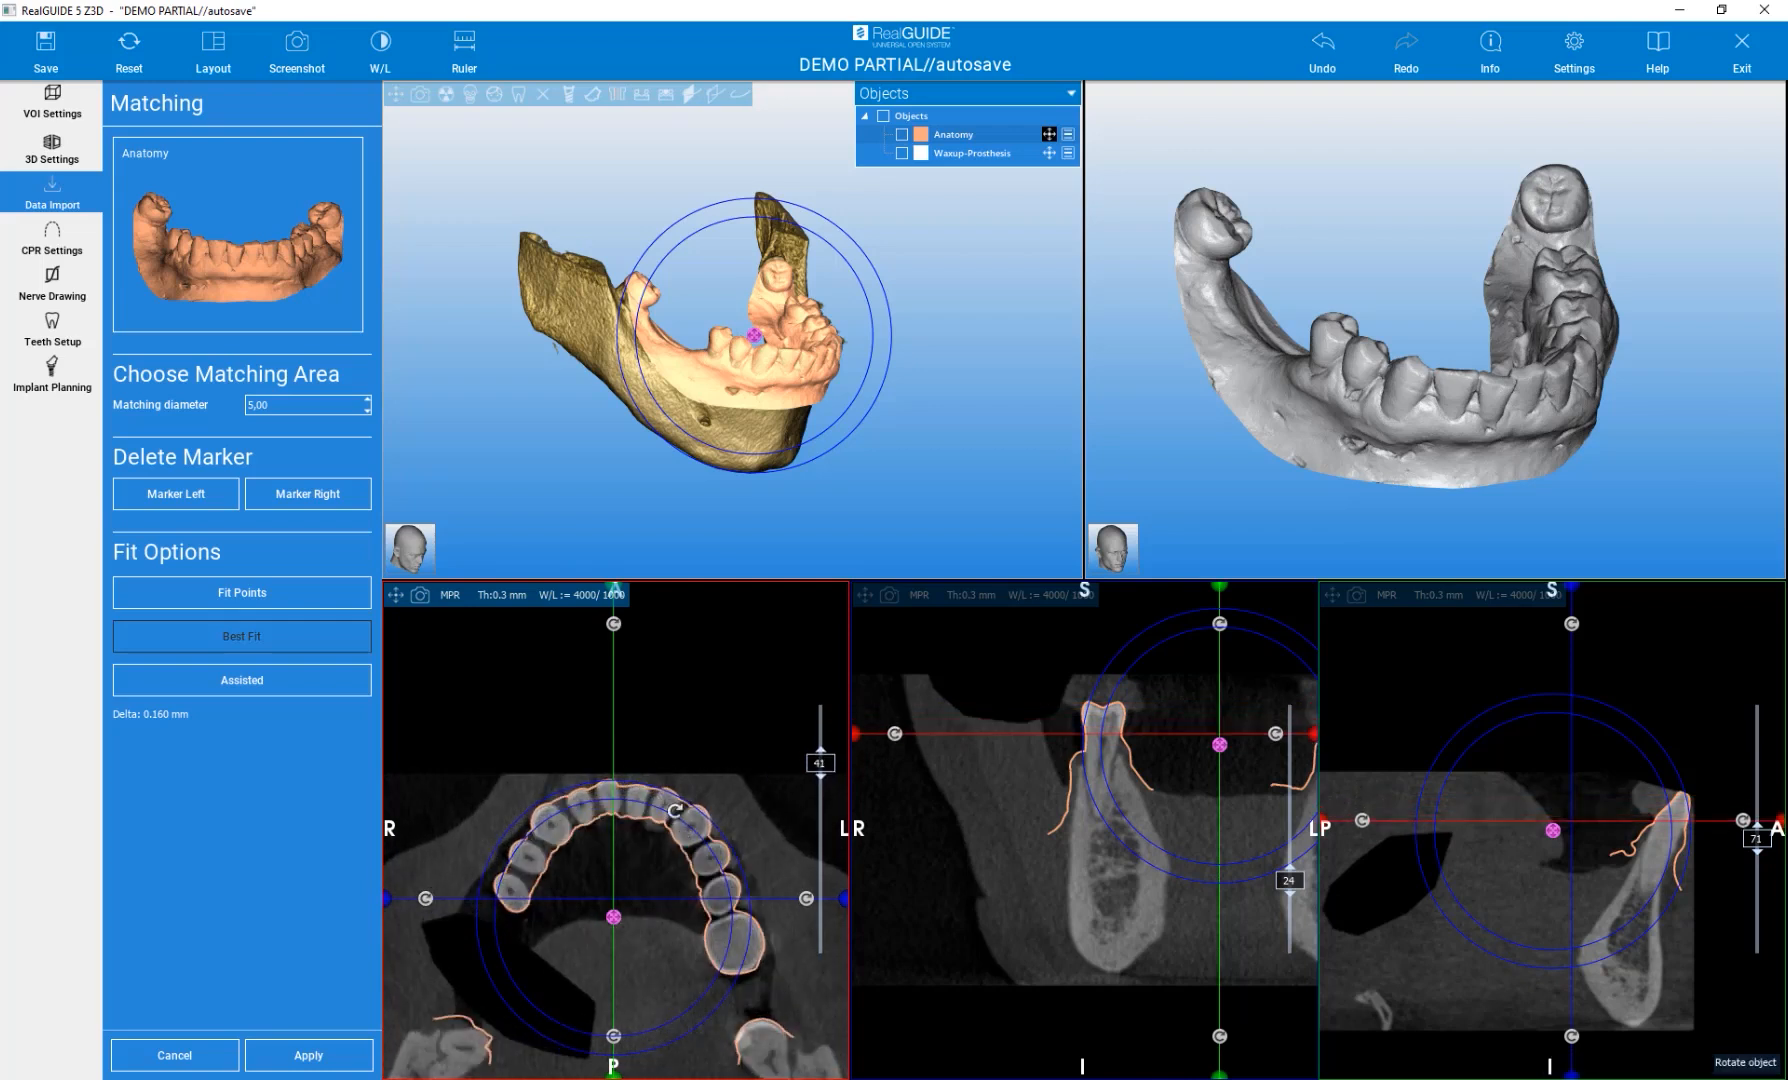
# Rotate the Anatomy scan slightly in the axial slice and shift it in small increments
pyautogui.moveTo(707, 826); pyautogui.dragTo(704, 828)
pyautogui.moveTo(613, 921)
pyautogui.mouseDown()
pyautogui.moveTo(628, 913)
pyautogui.moveTo(622, 929)
pyautogui.mouseUp()
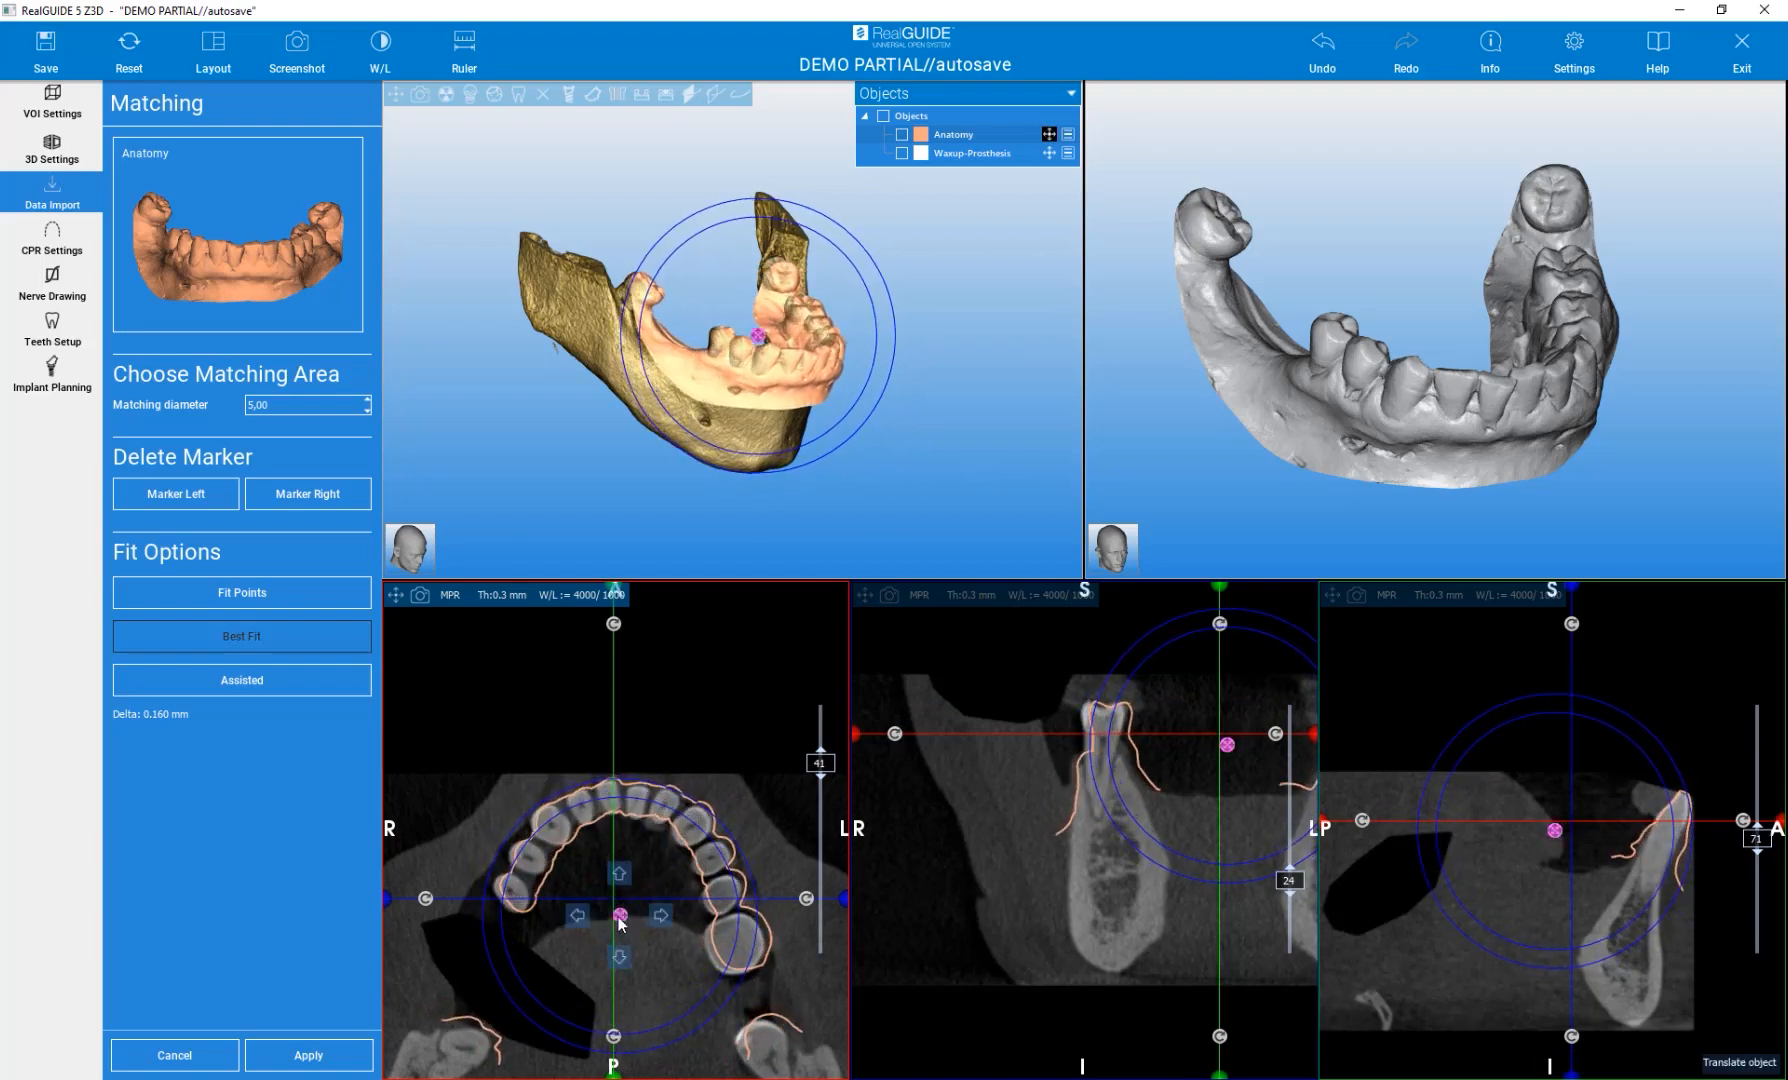
pyautogui.click(621, 877)
pyautogui.click(613, 952)
pyautogui.click(579, 913)
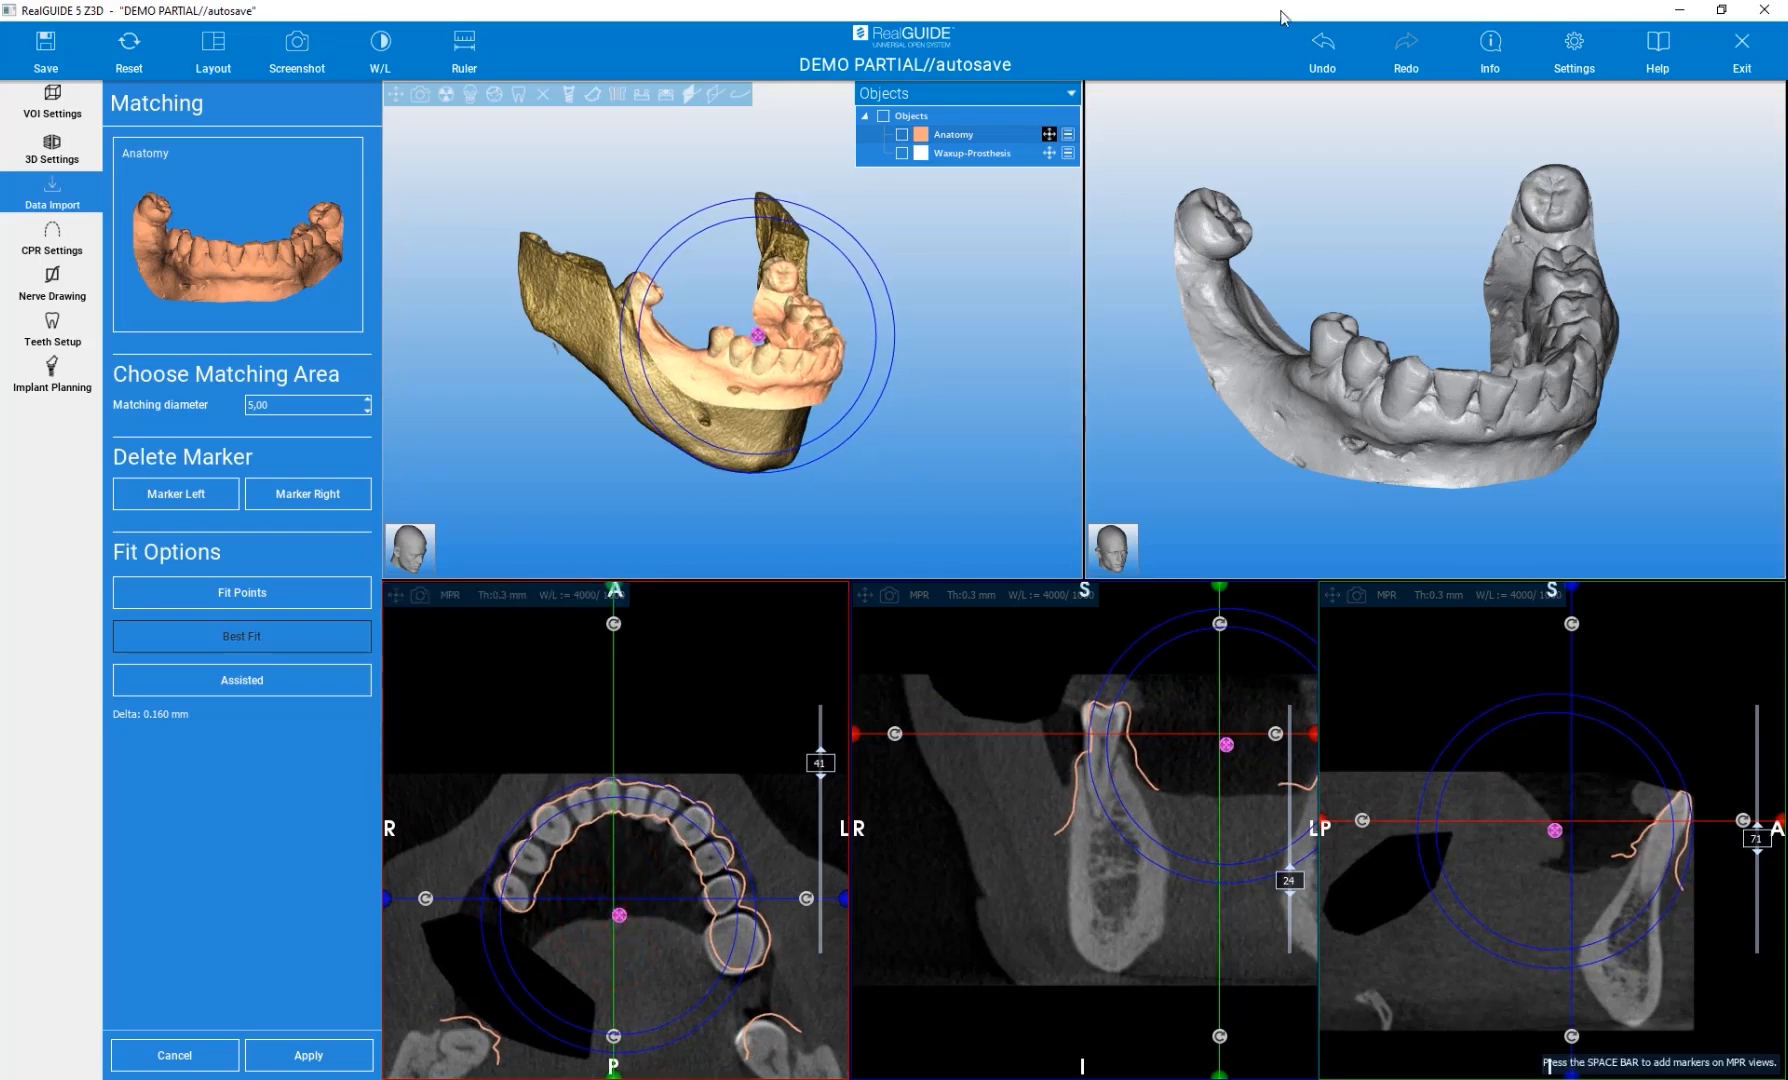
# Undo the manual moves and the rotation of the Anatomy scan
pyautogui.click(1326, 45)
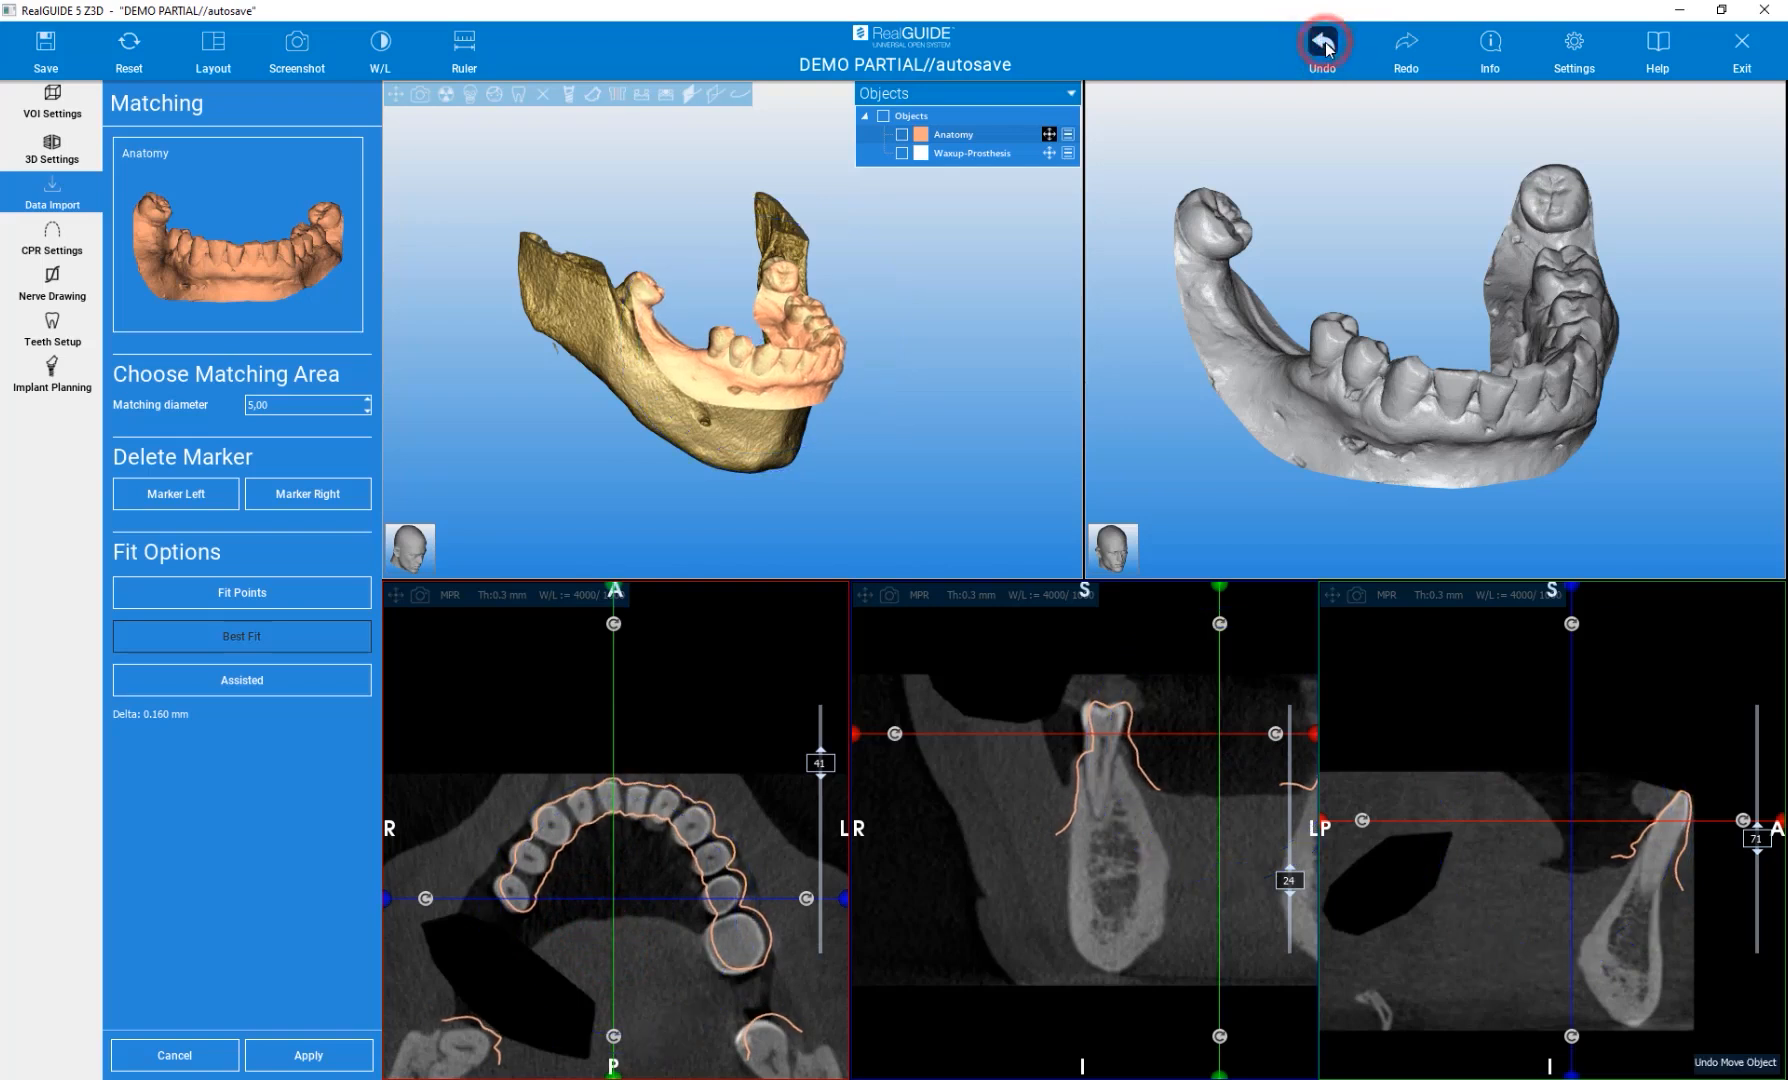
pyautogui.click(1325, 44)
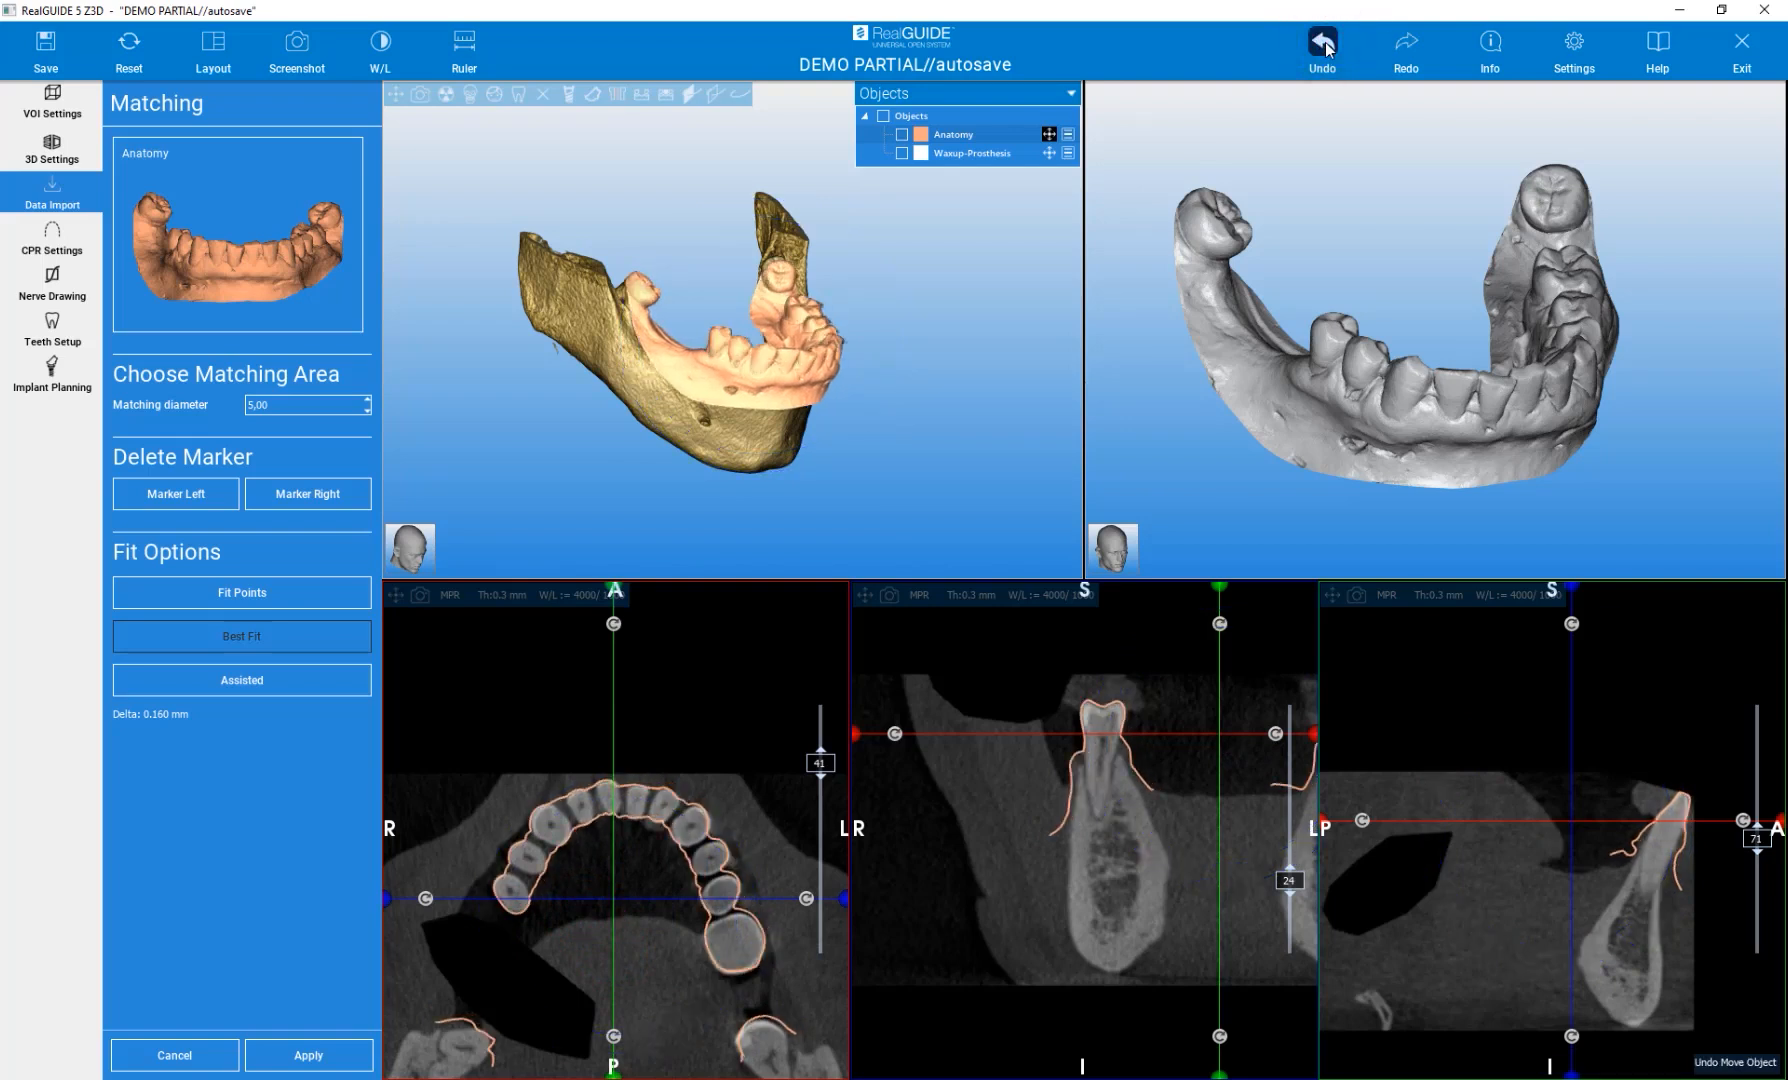
pyautogui.moveTo(820, 763)
pyautogui.mouseDown()
pyautogui.moveTo(822, 825)
pyautogui.moveTo(821, 737)
pyautogui.mouseUp()
pyautogui.click(1322, 45)
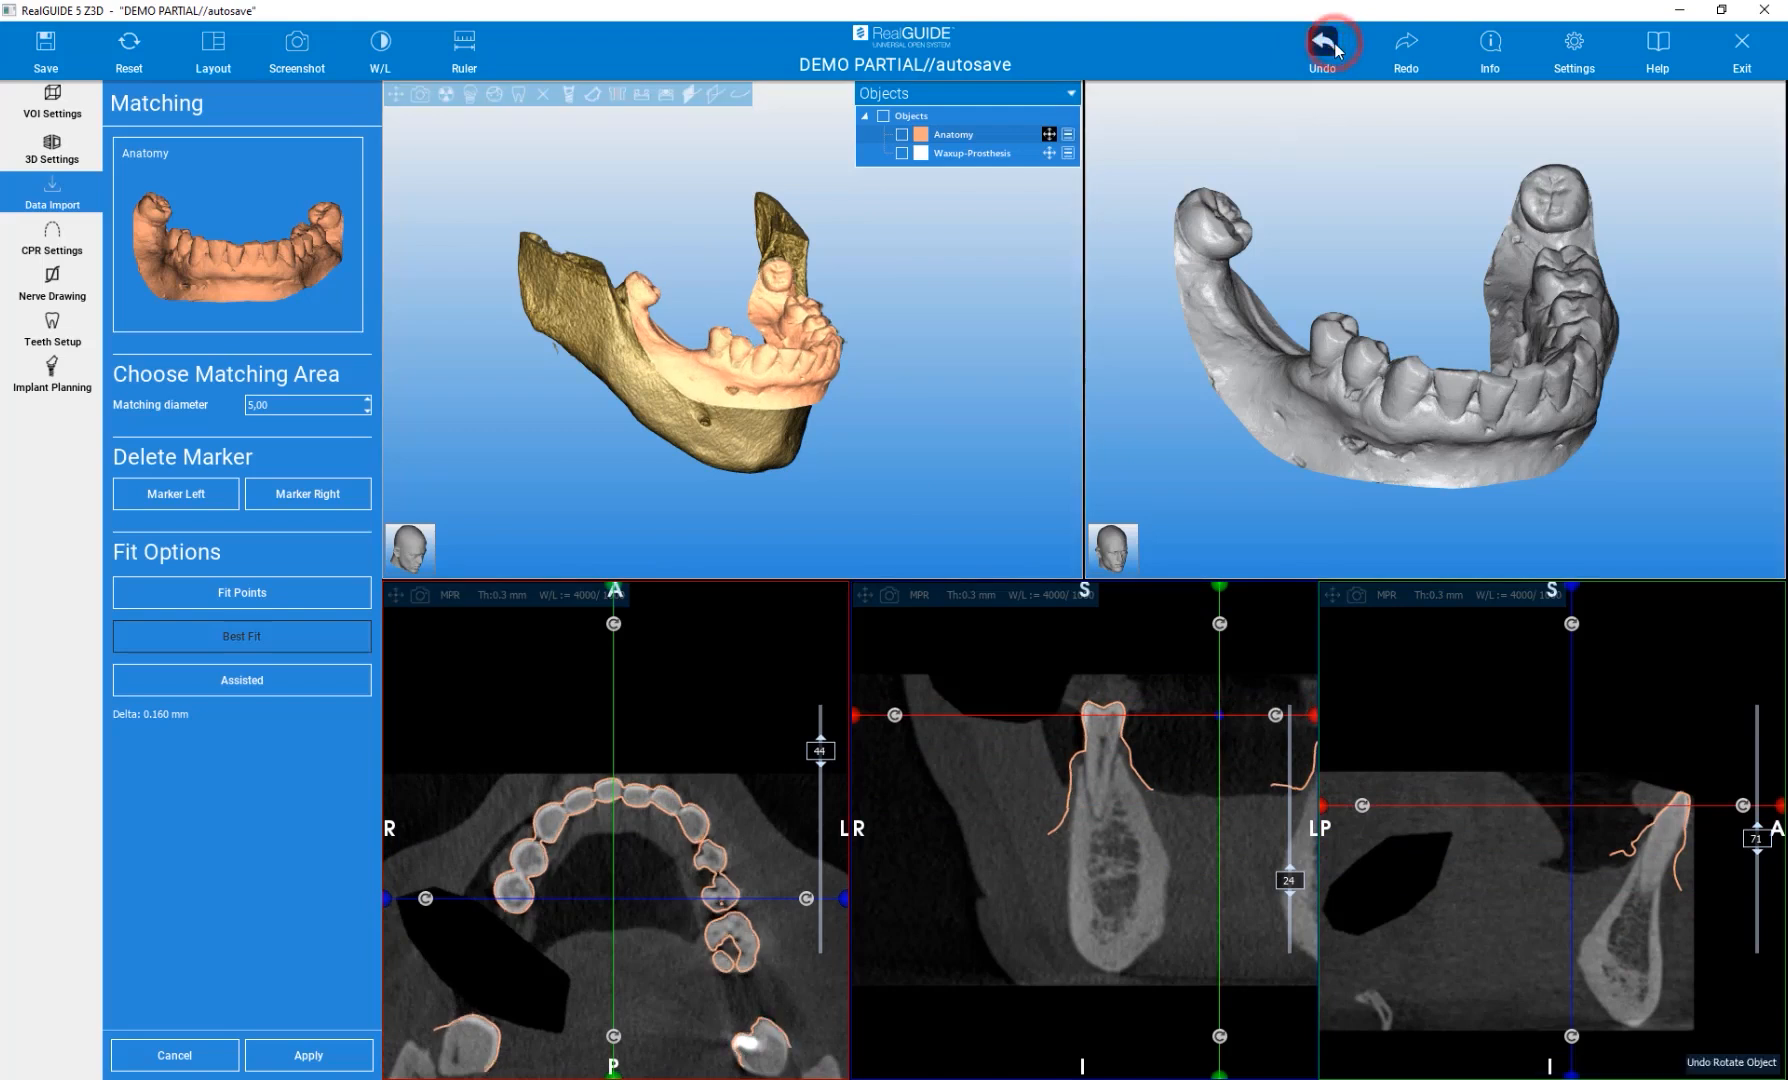
# Check the scan outline on neighboring slices and apply the Anatomy scan's matching
pyautogui.moveTo(820, 750); pyautogui.dragTo(820, 767)
pyautogui.moveTo(1757, 833)
pyautogui.mouseDown()
pyautogui.moveTo(1760, 885)
pyautogui.moveTo(1757, 833)
pyautogui.mouseUp()
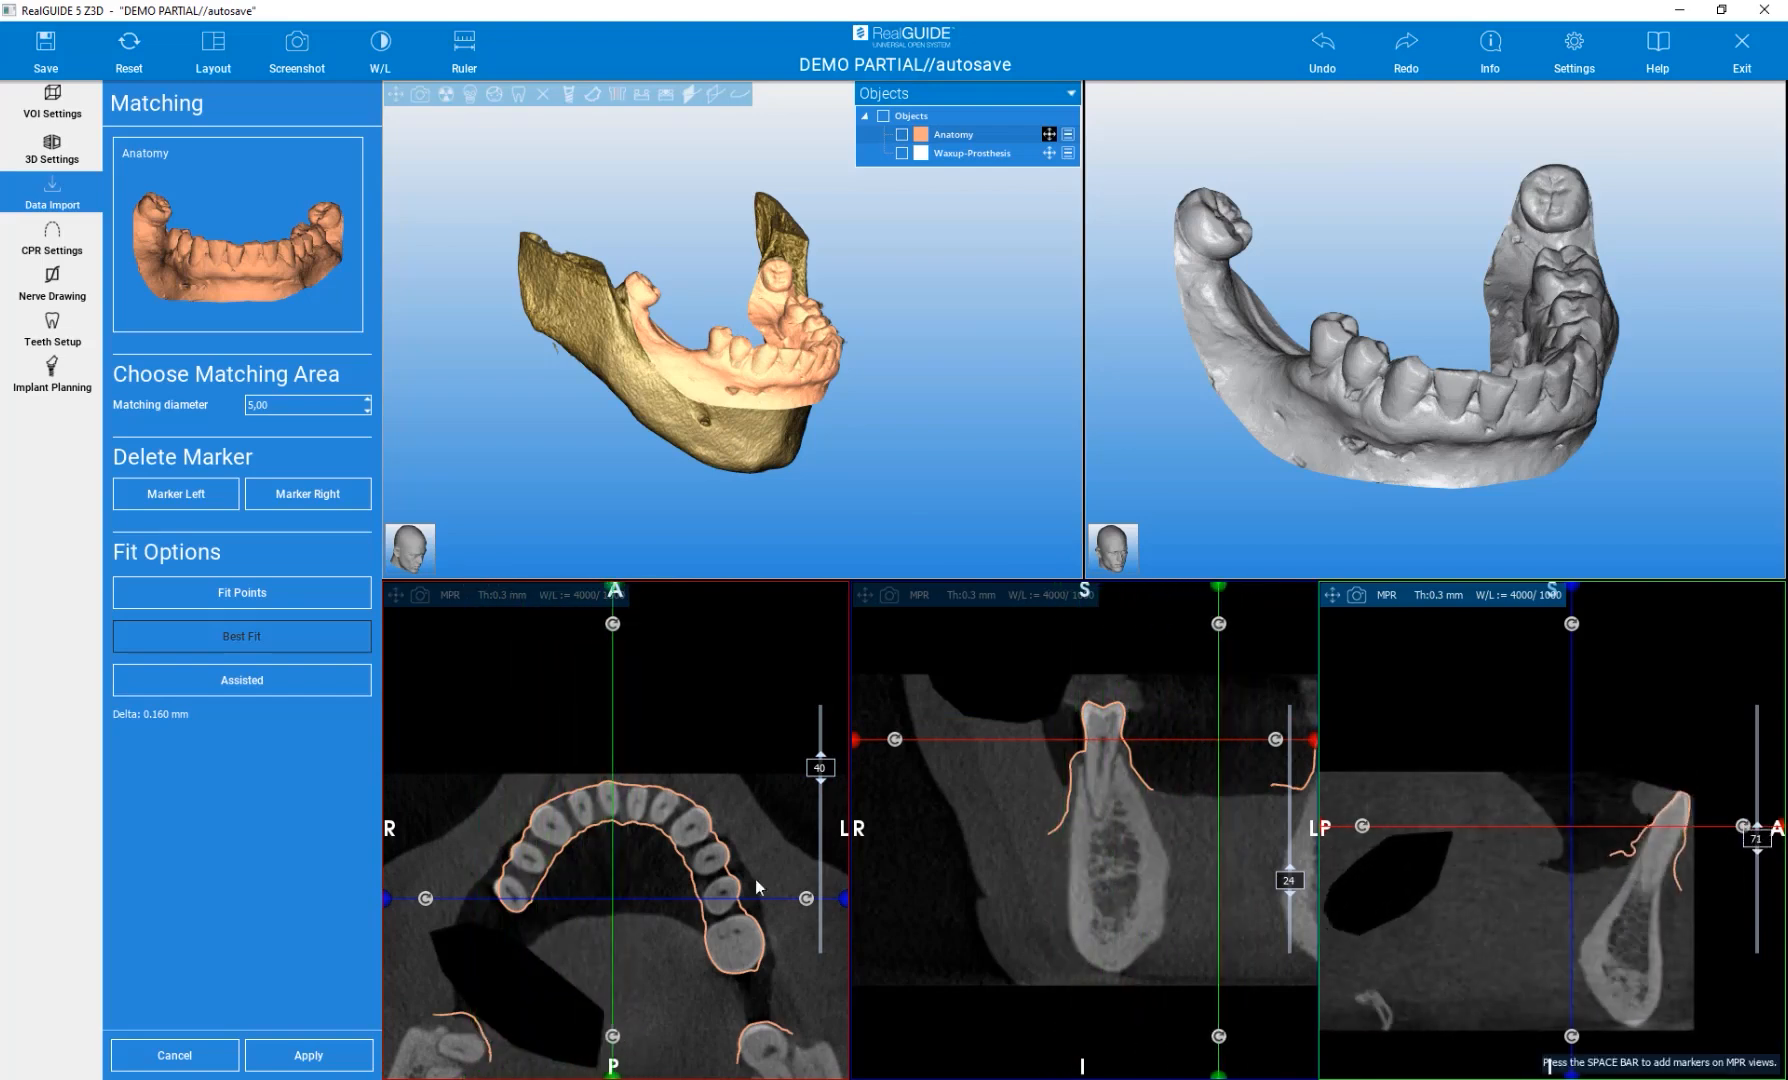
pyautogui.click(303, 1058)
pyautogui.moveTo(1450, 870); pyautogui.dragTo(1416, 778)
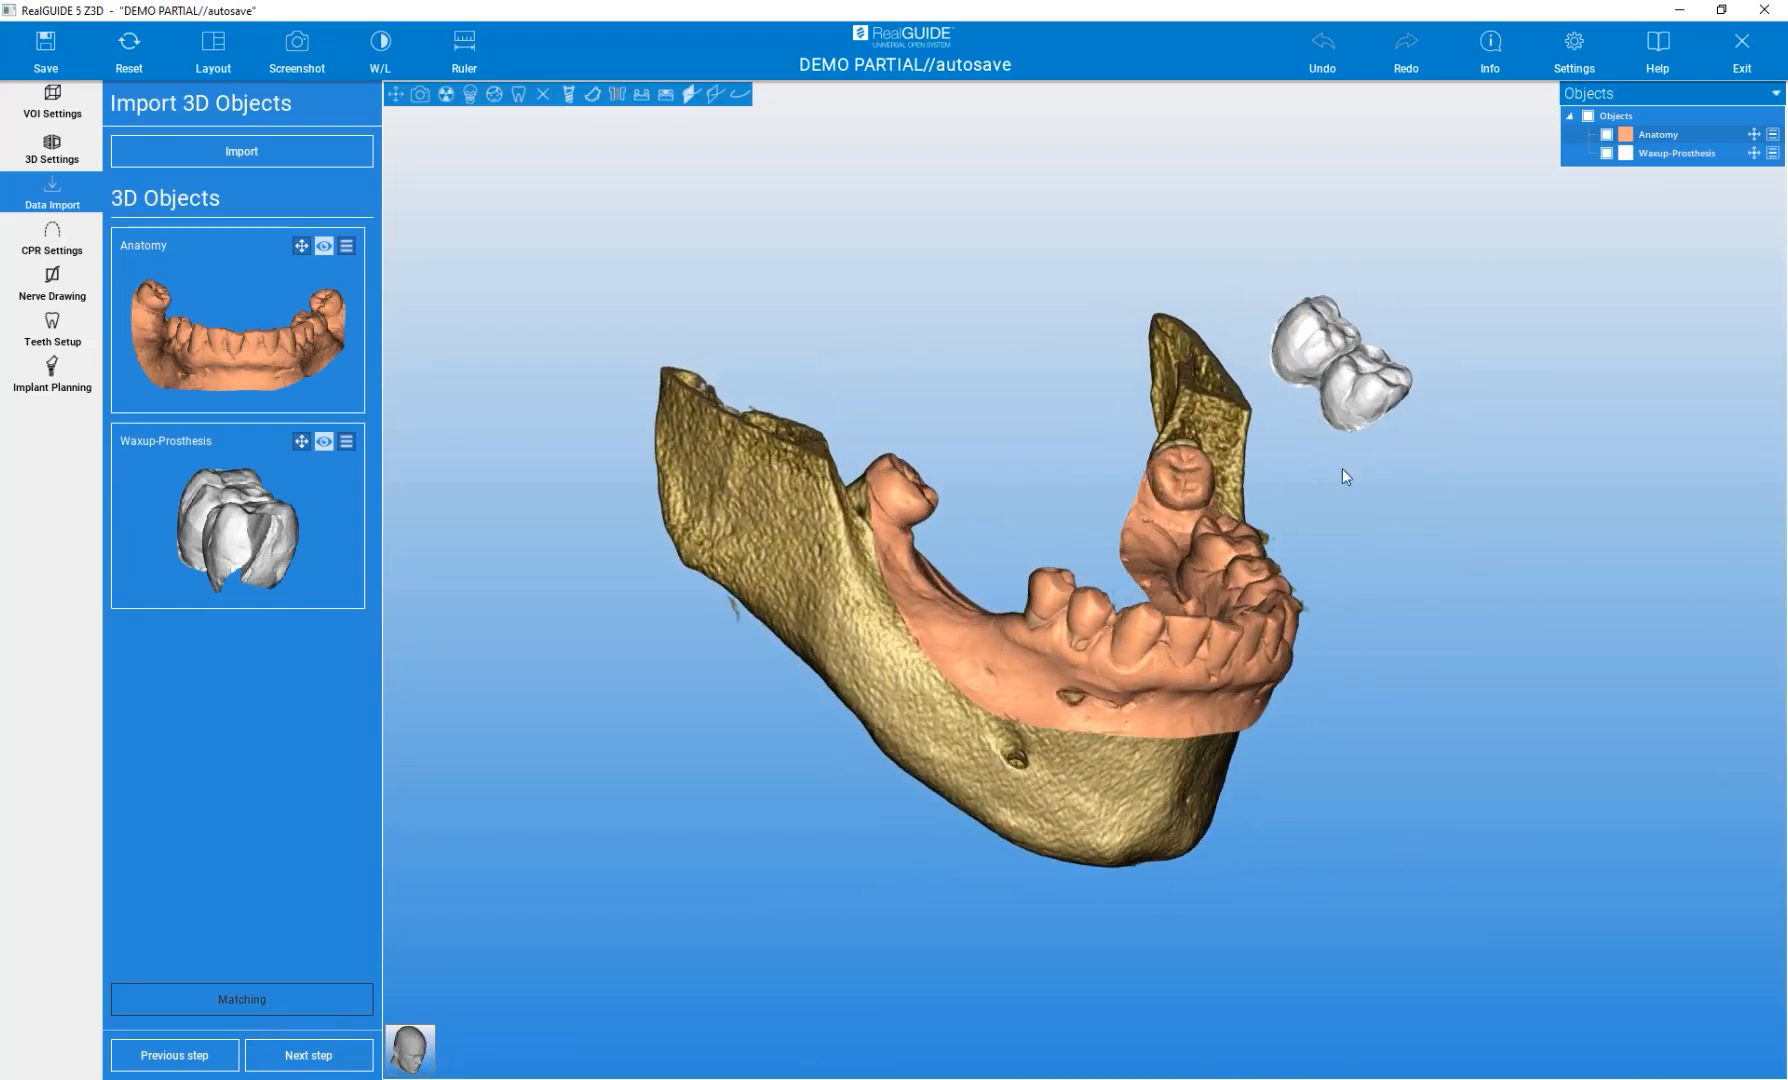
# Match the Waxup-Prosthesis by setting its object position to Same as: Anatomy
pyautogui.click(305, 510)
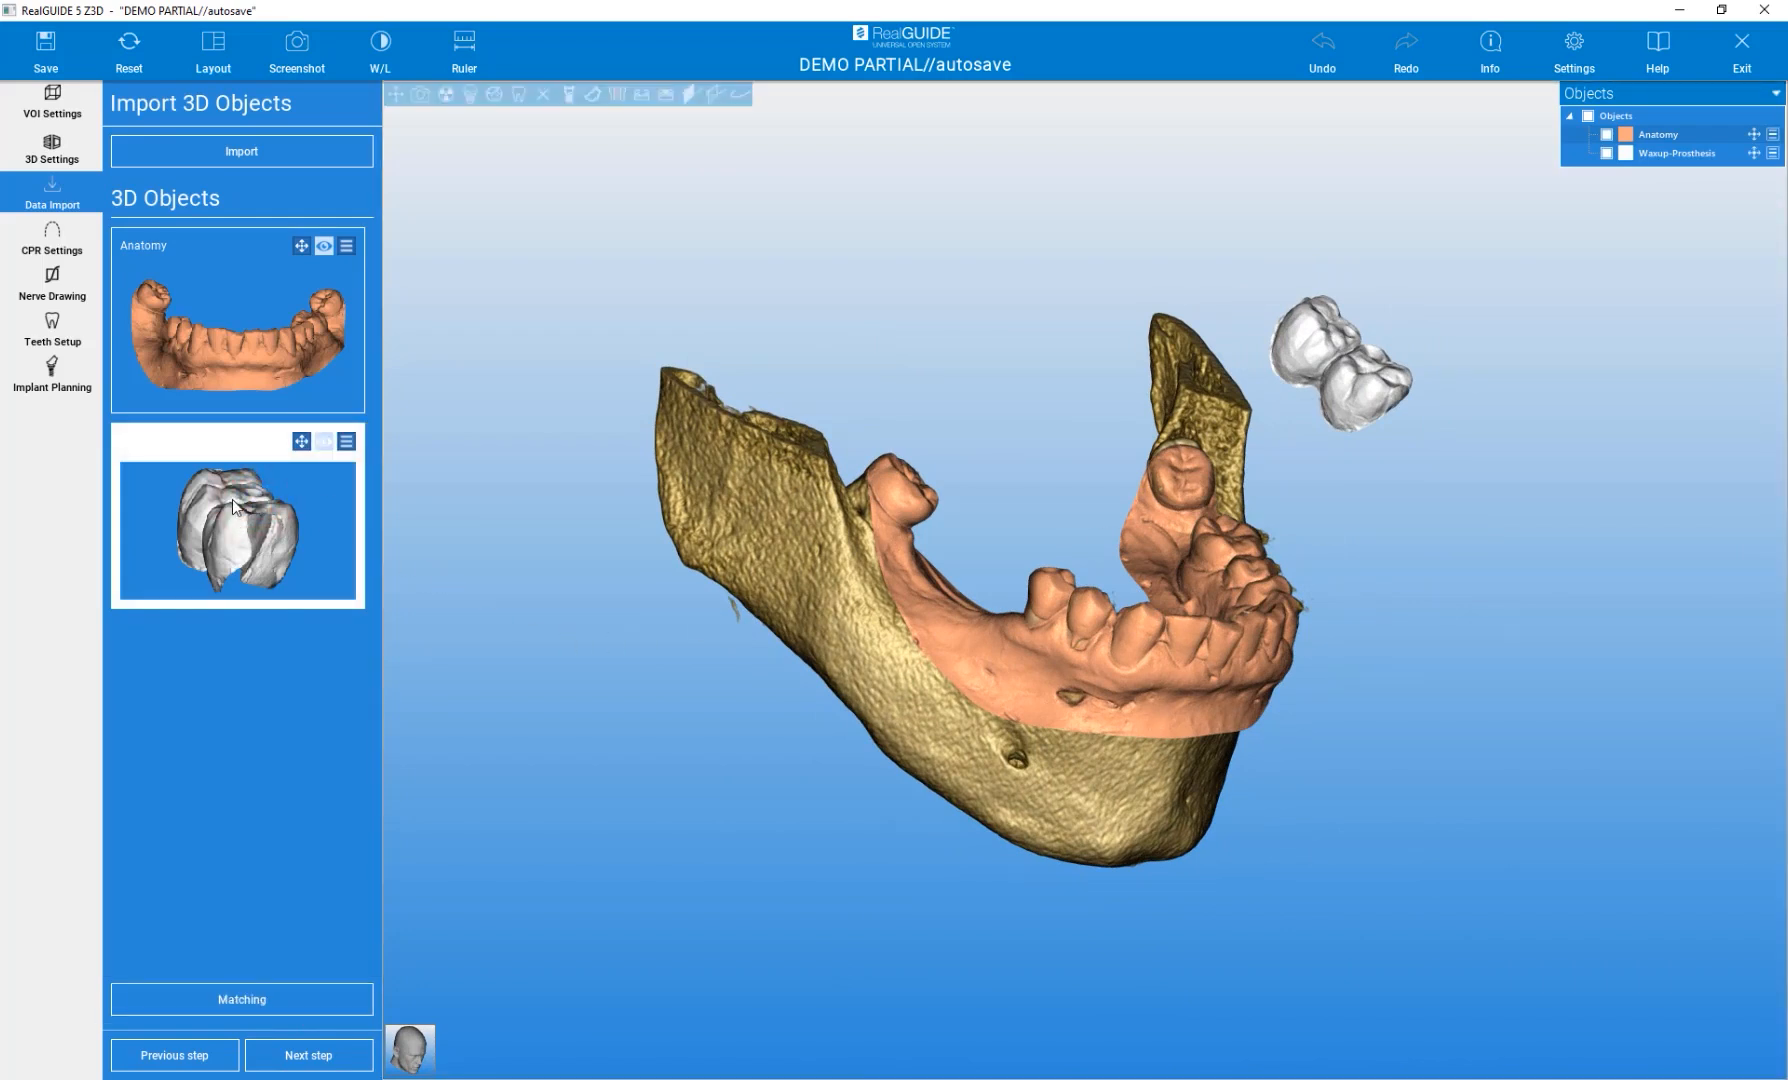
pyautogui.click(233, 1003)
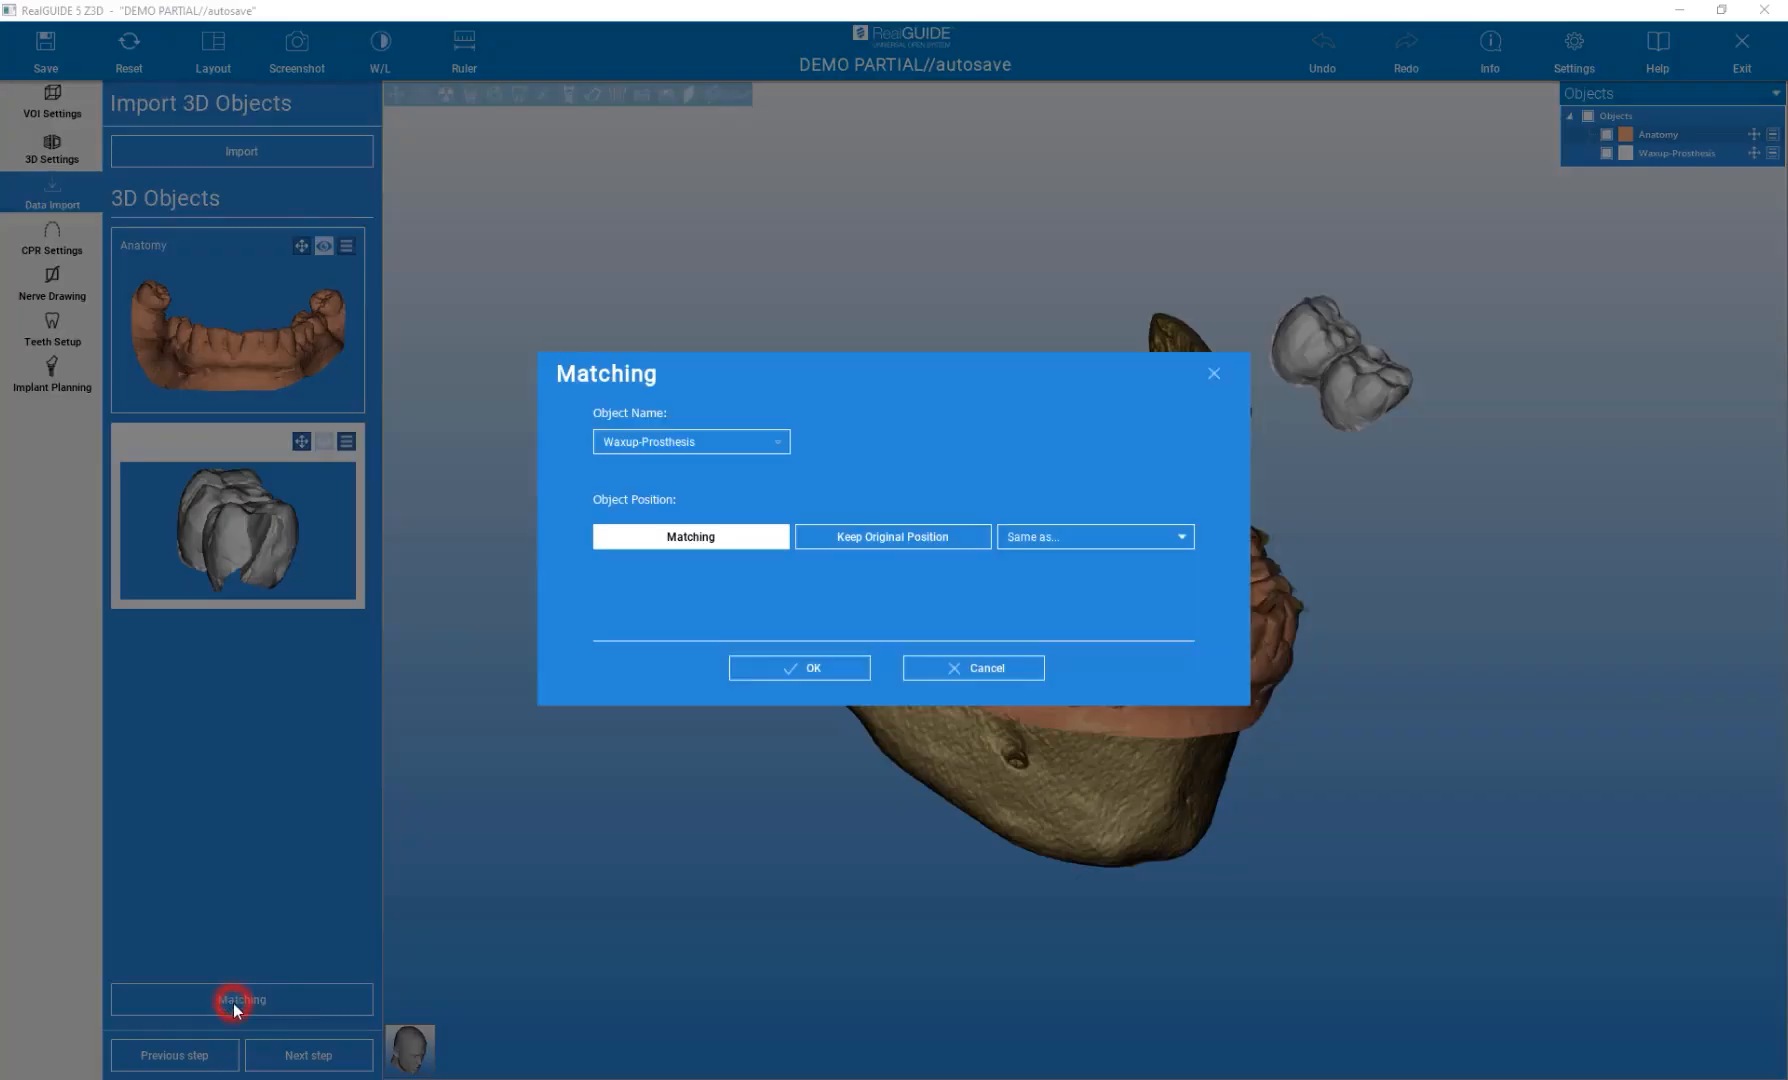
pyautogui.click(1067, 536)
pyautogui.click(1069, 557)
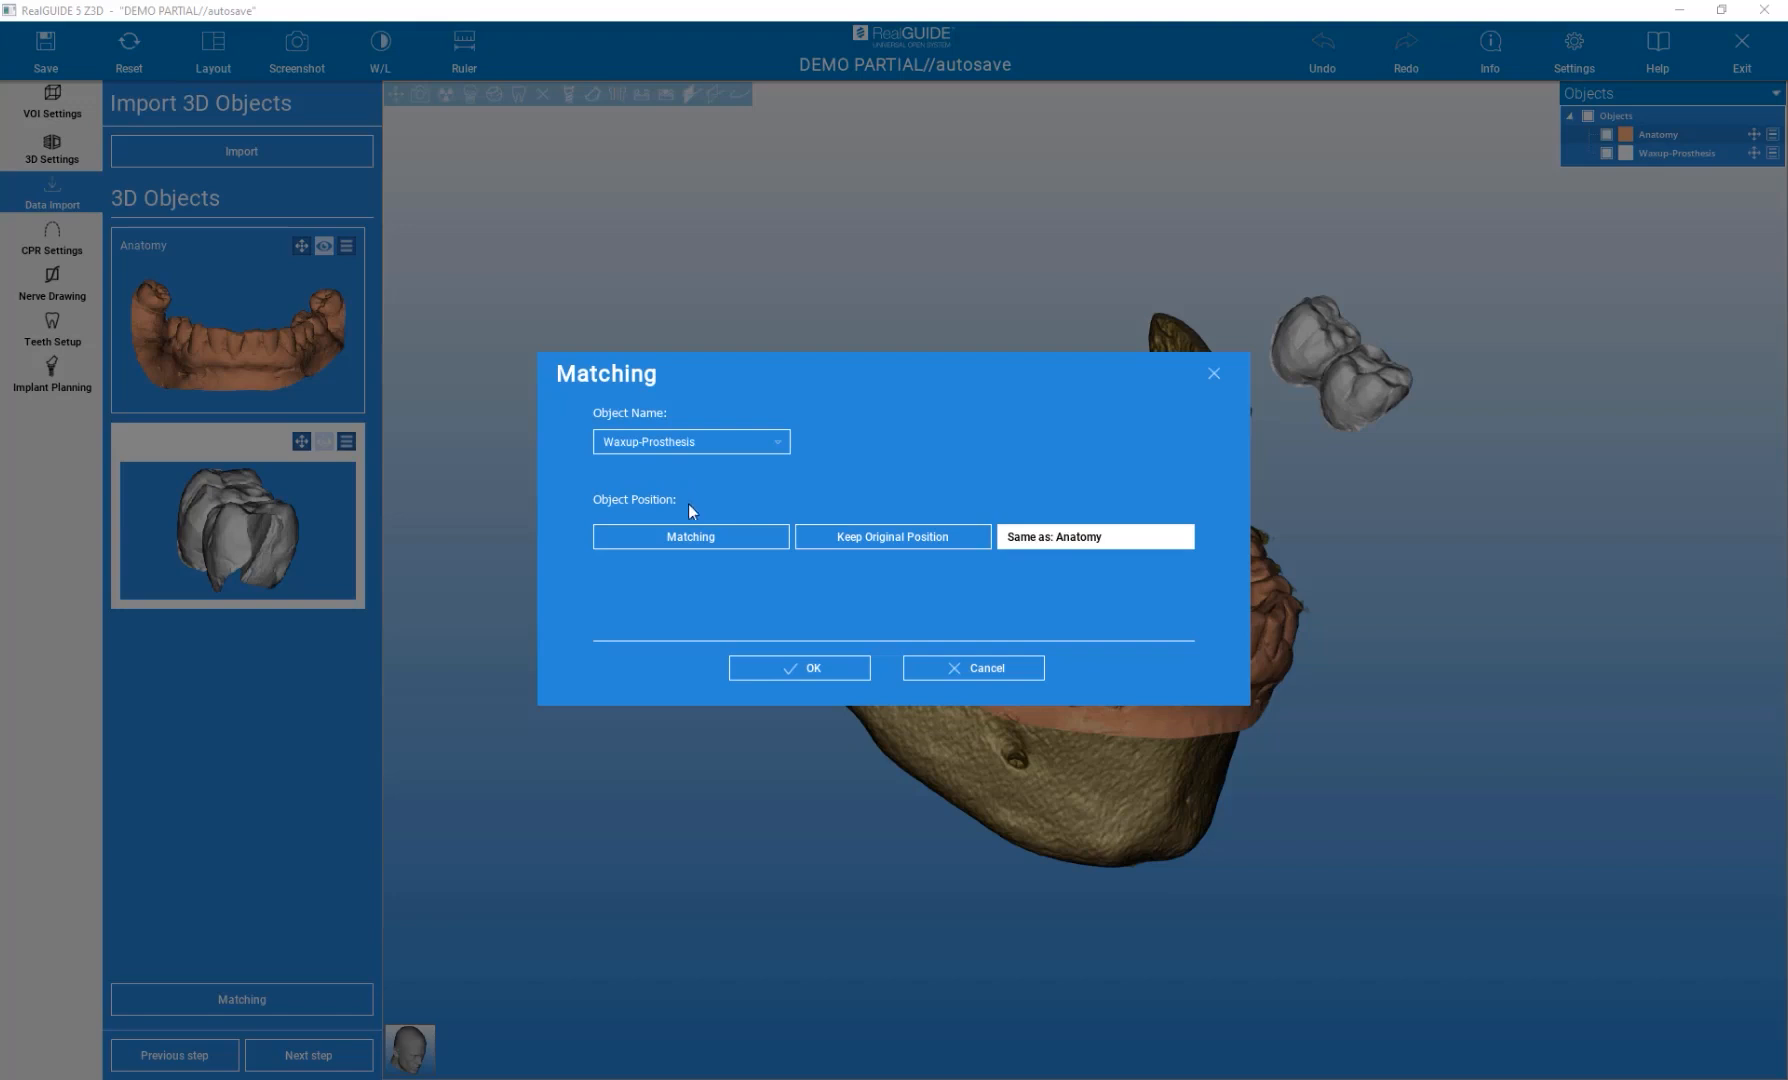
pyautogui.click(816, 667)
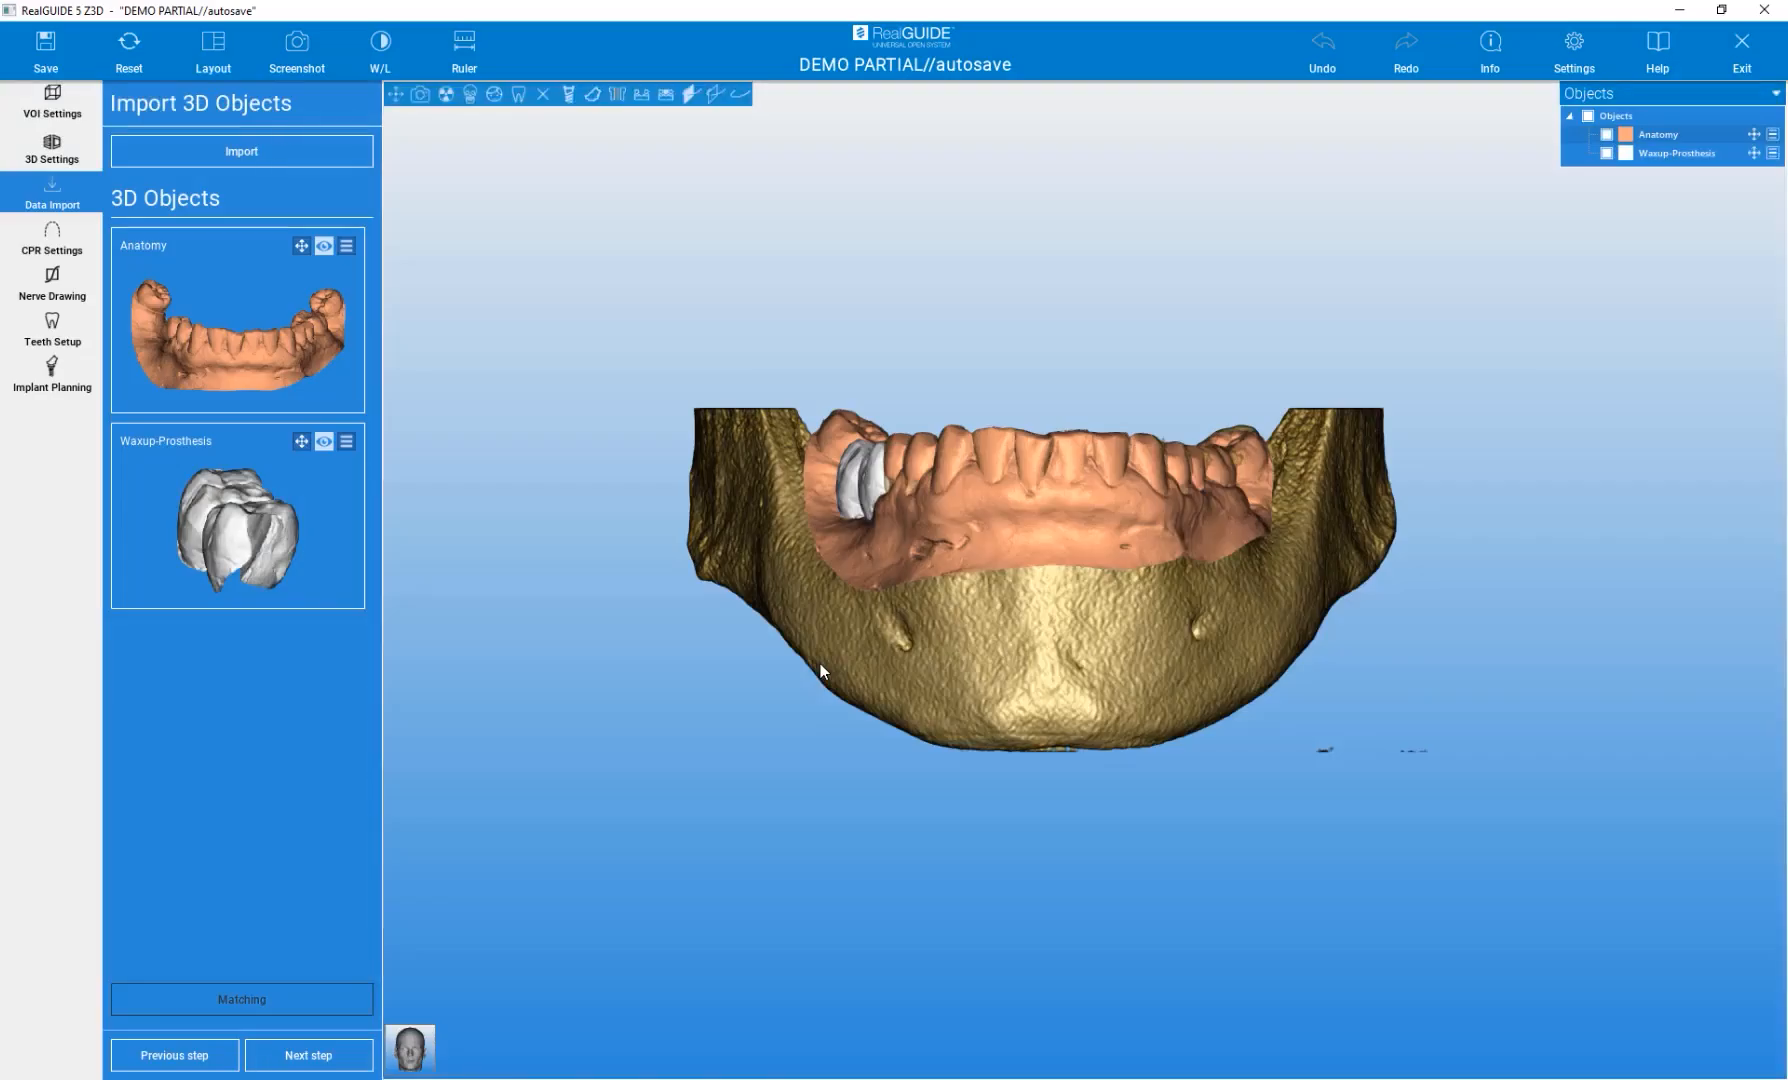
pyautogui.moveTo(670, 669); pyautogui.dragTo(930, 804)
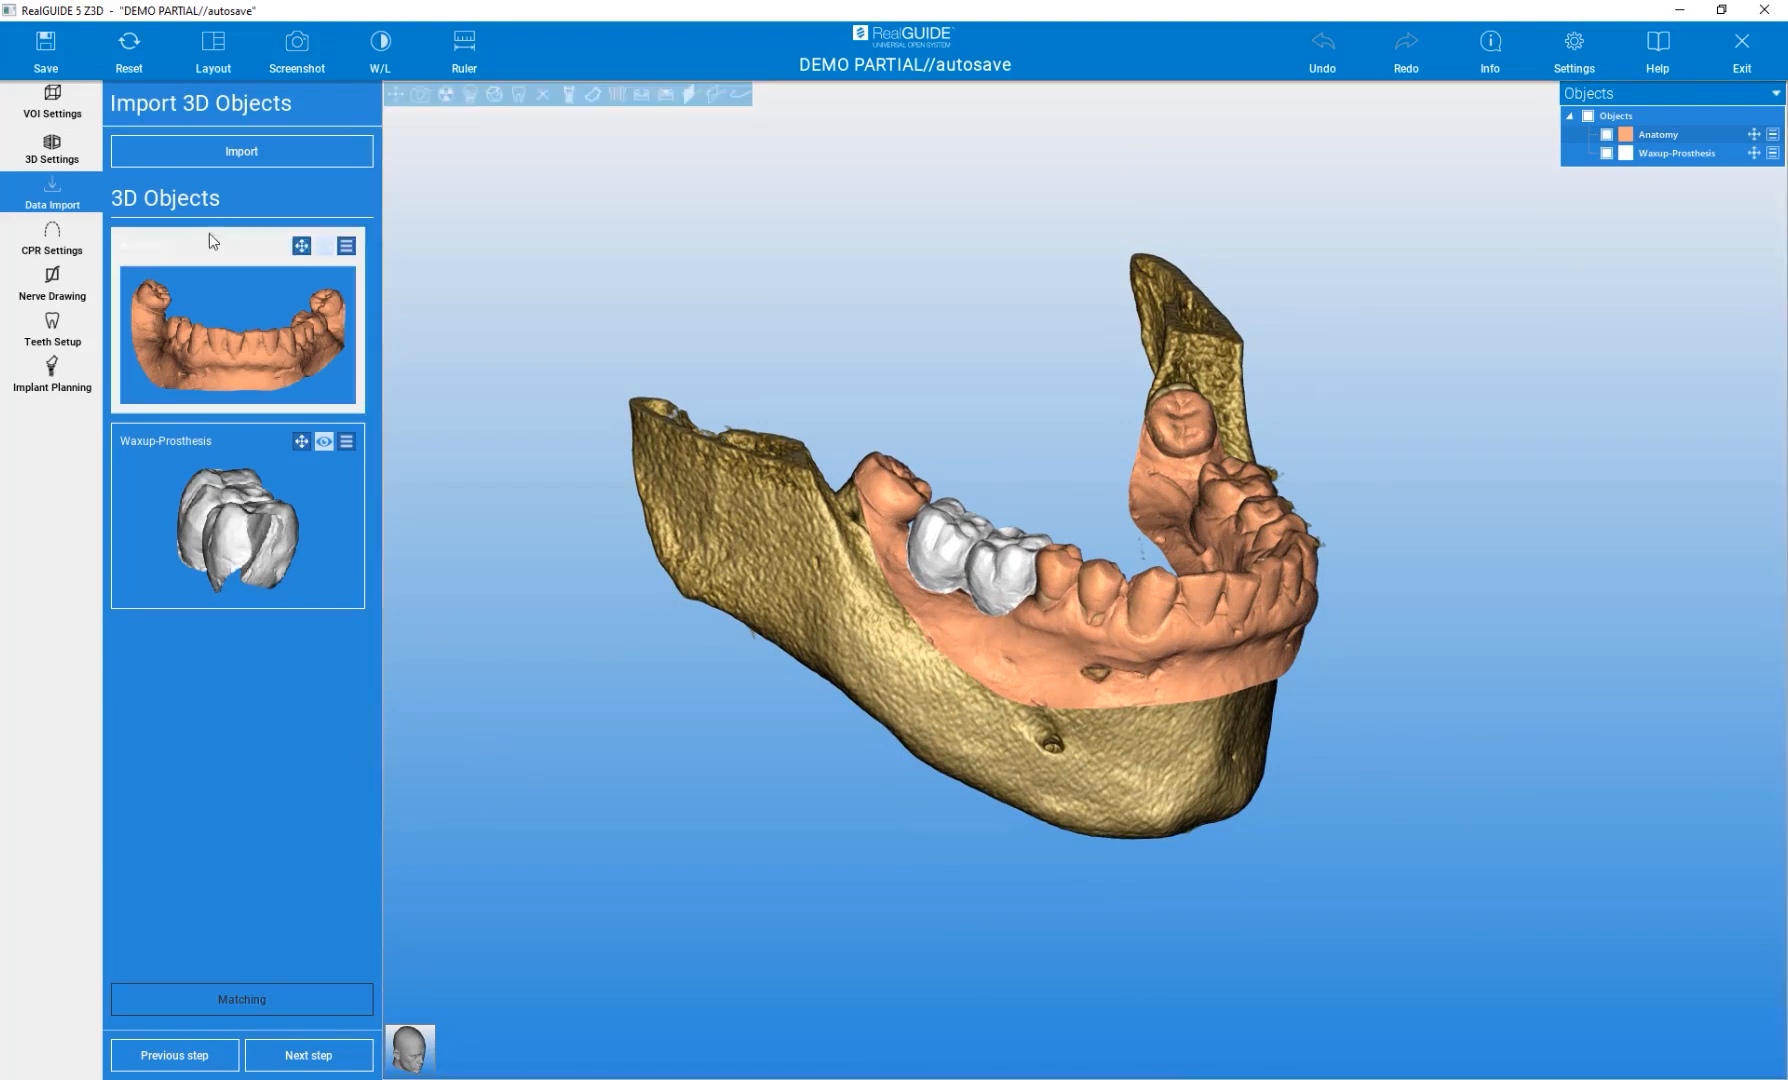
pyautogui.click(253, 154)
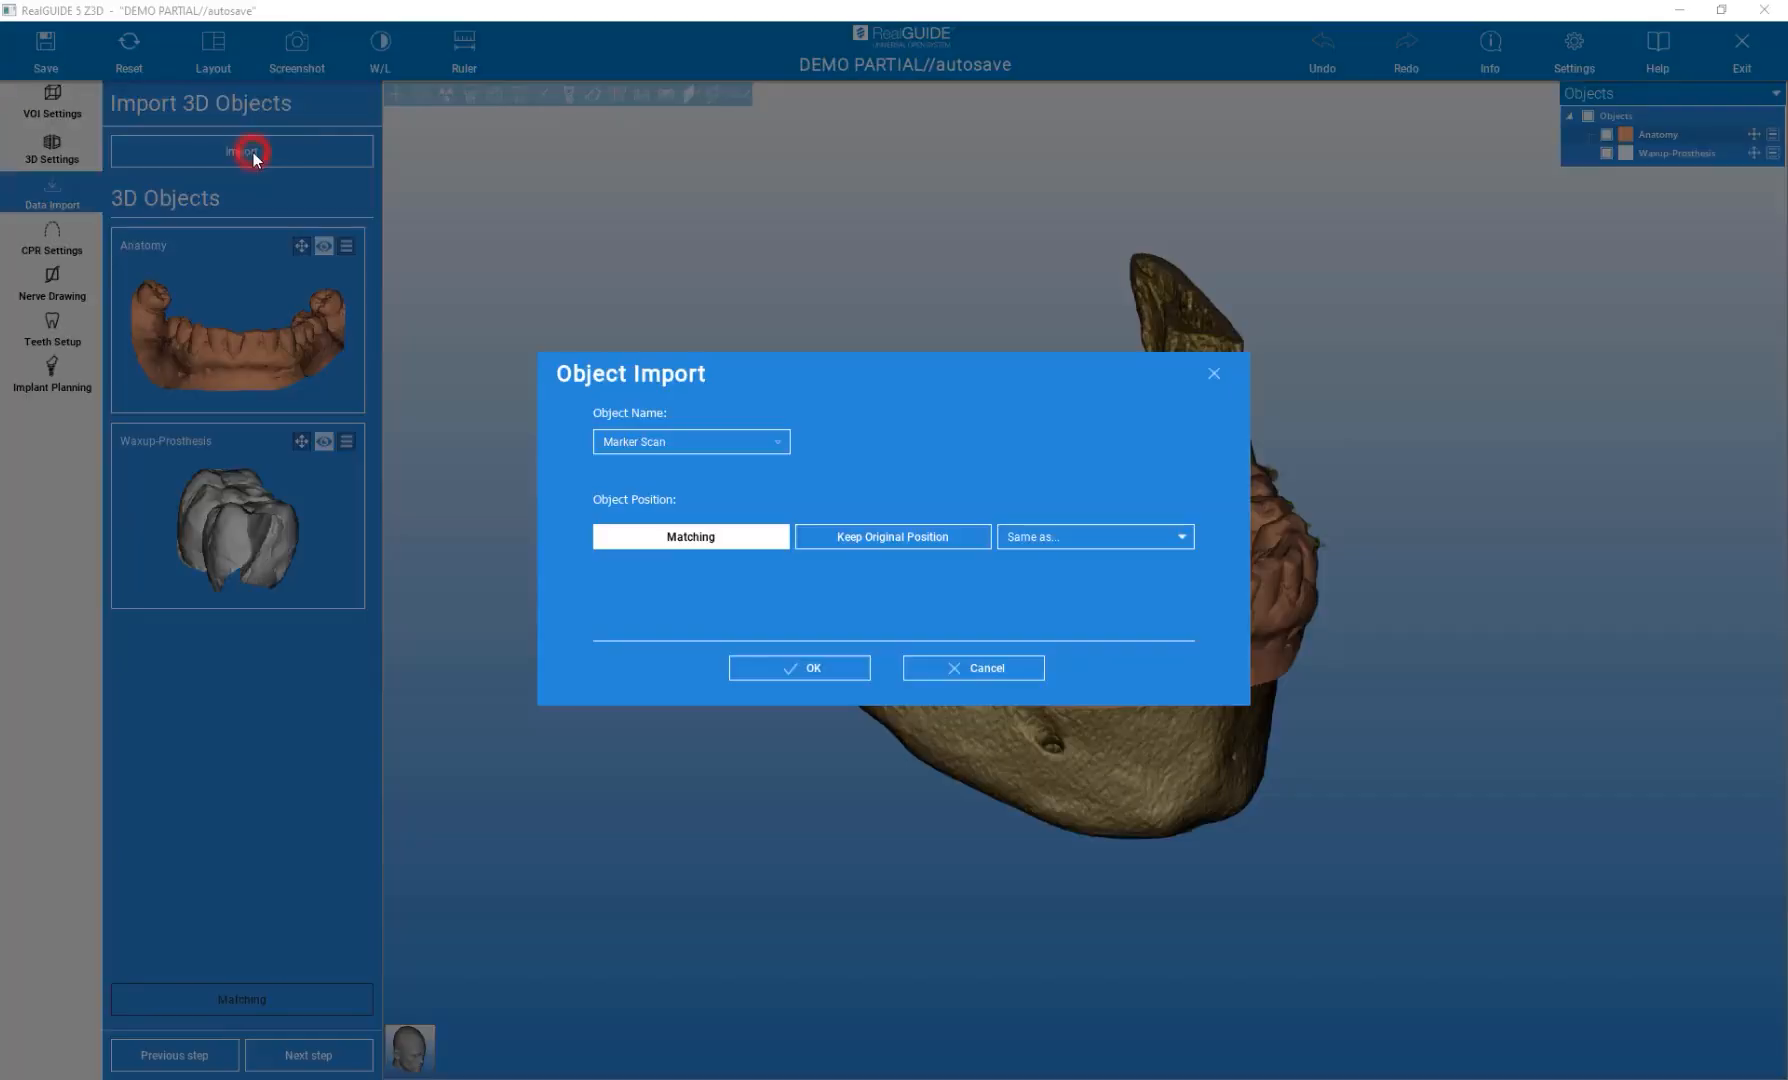
pyautogui.click(628, 443)
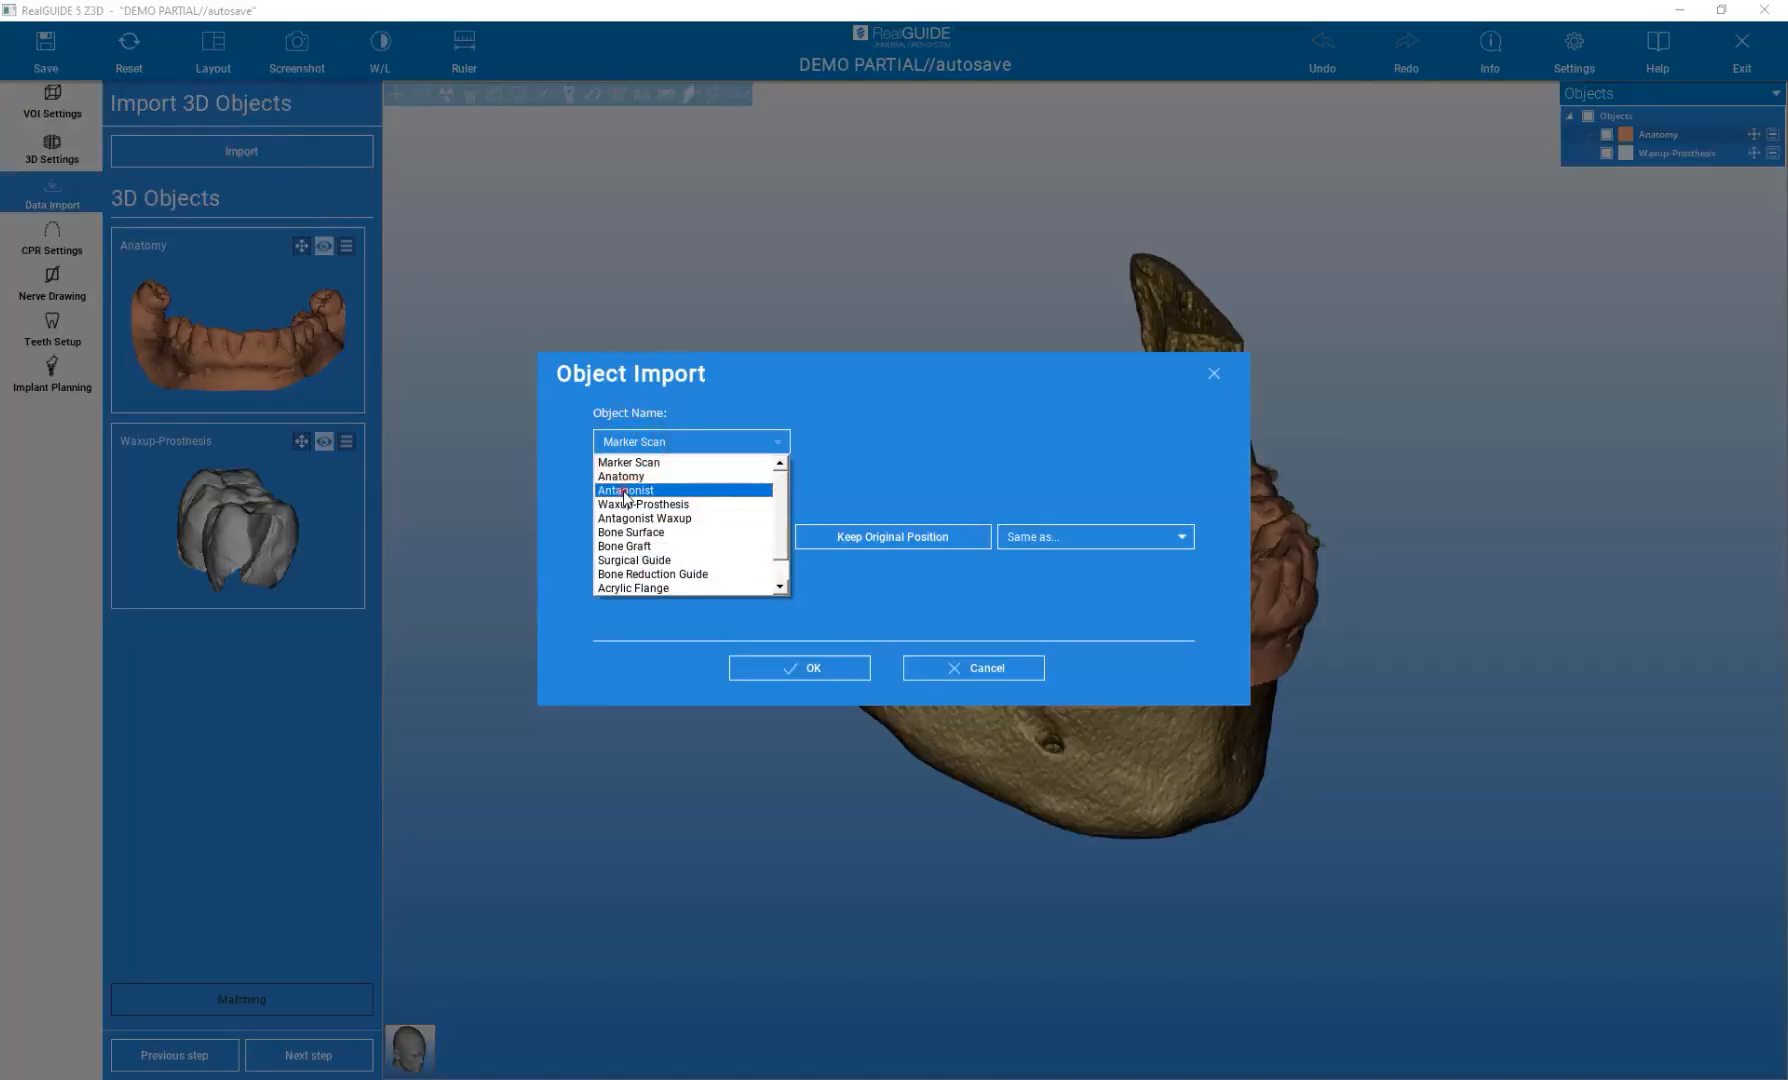
pyautogui.click(622, 490)
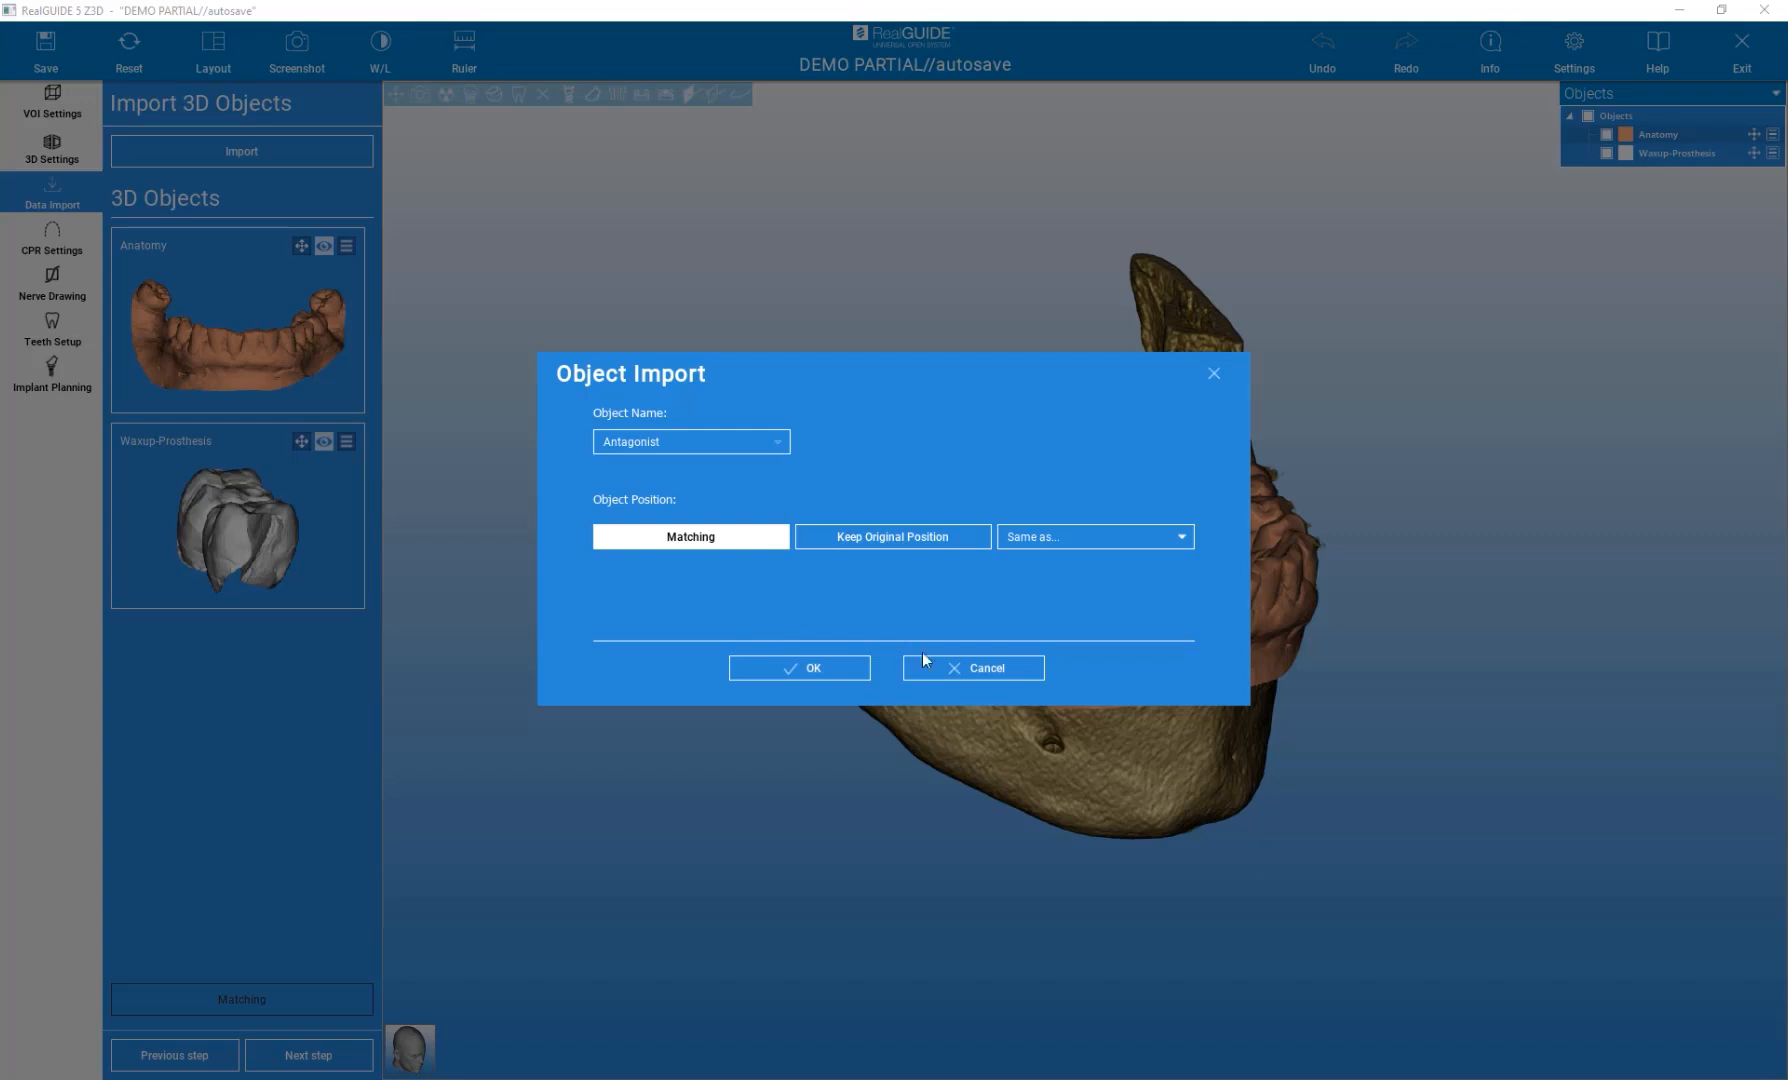
pyautogui.click(961, 663)
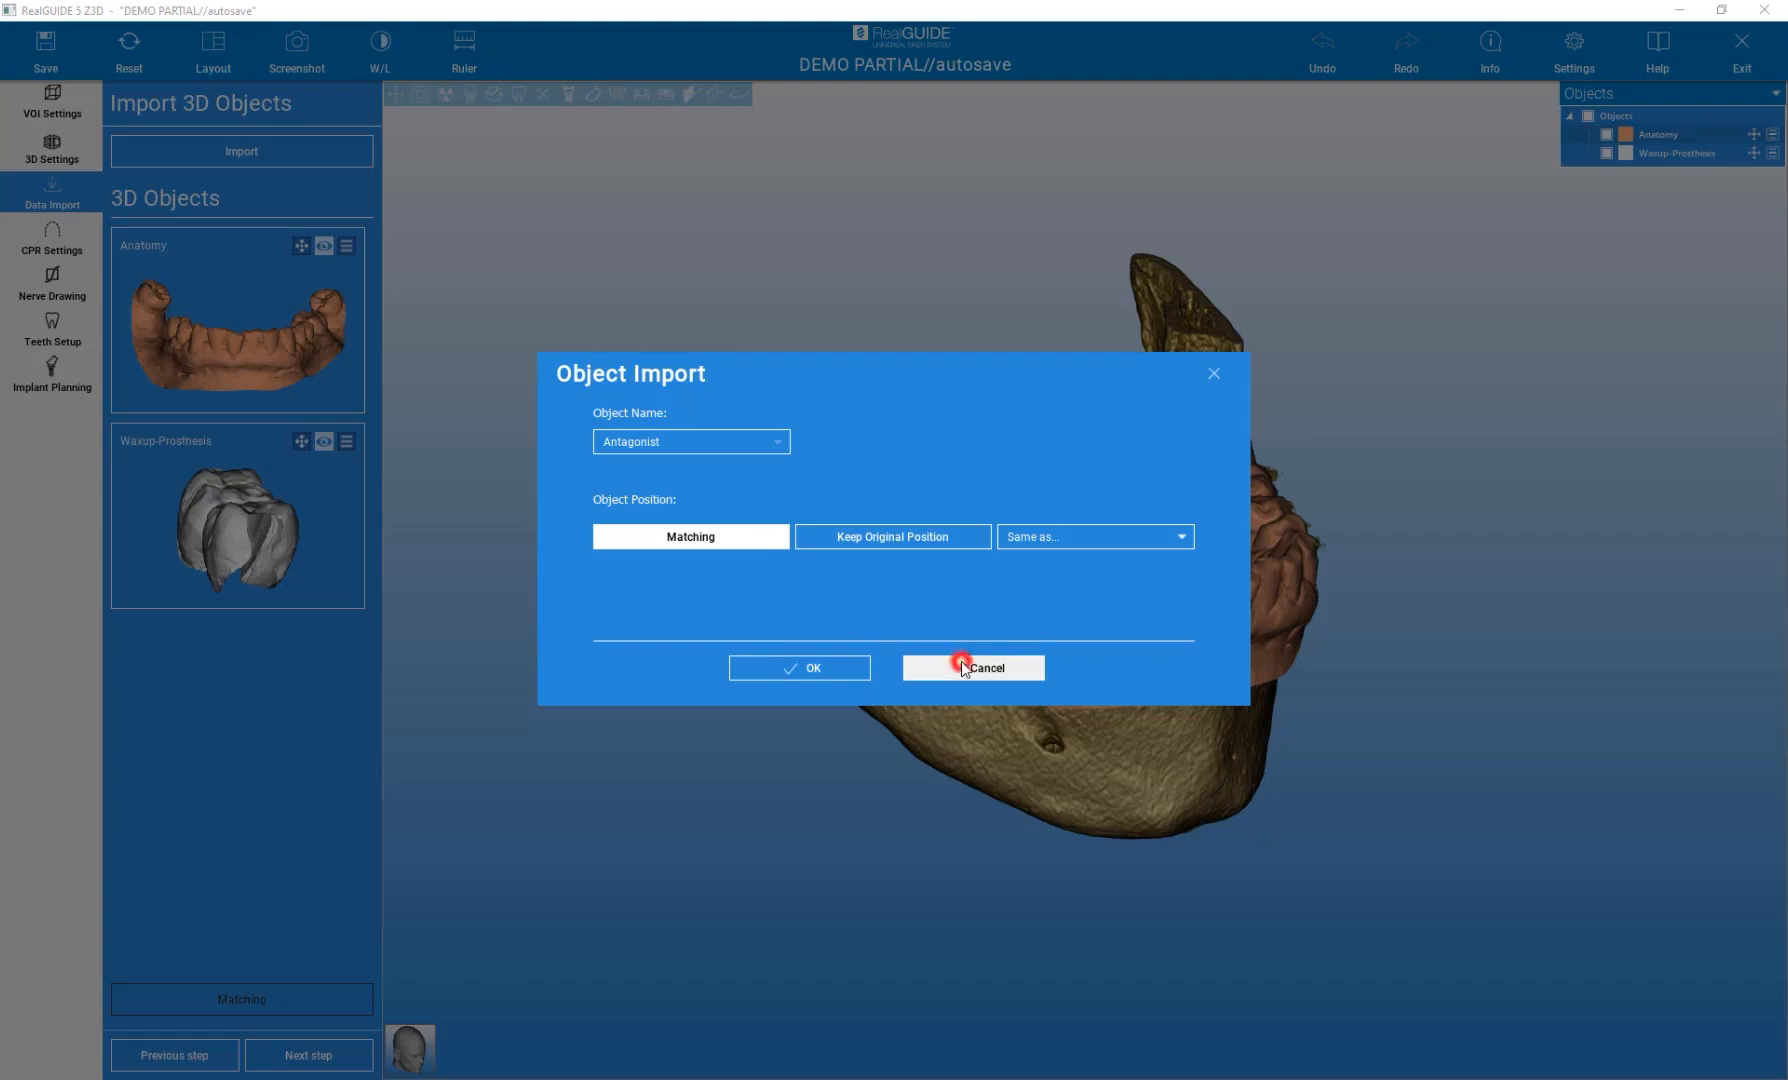